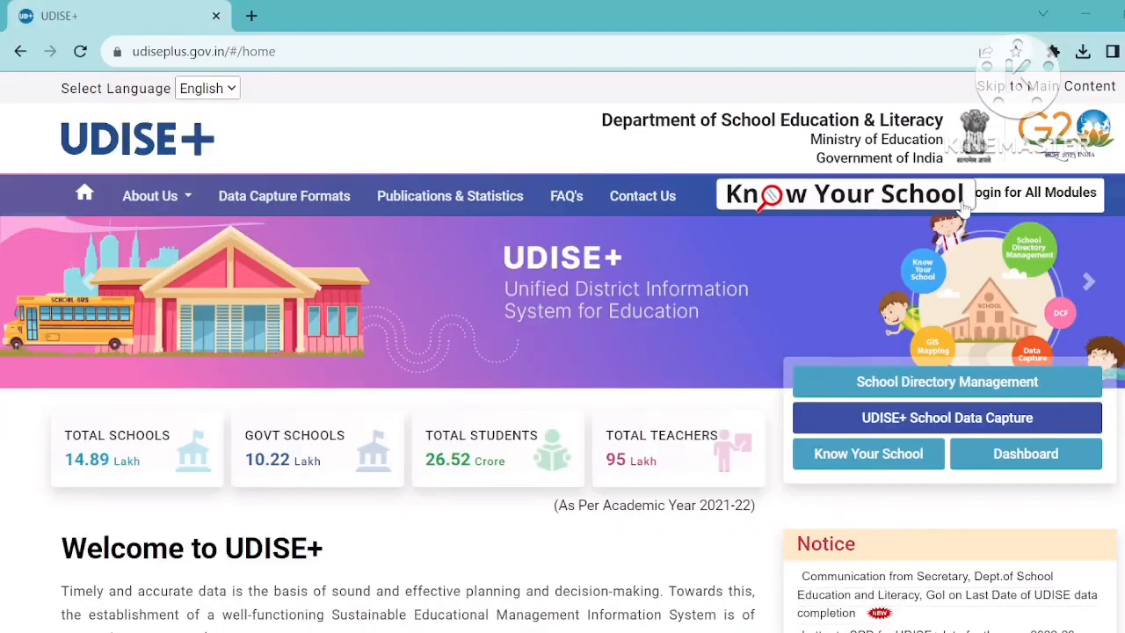
# Step: Open the login page of the Profile & Facilities module for AY 2023-24
pyautogui.click(1016, 197)
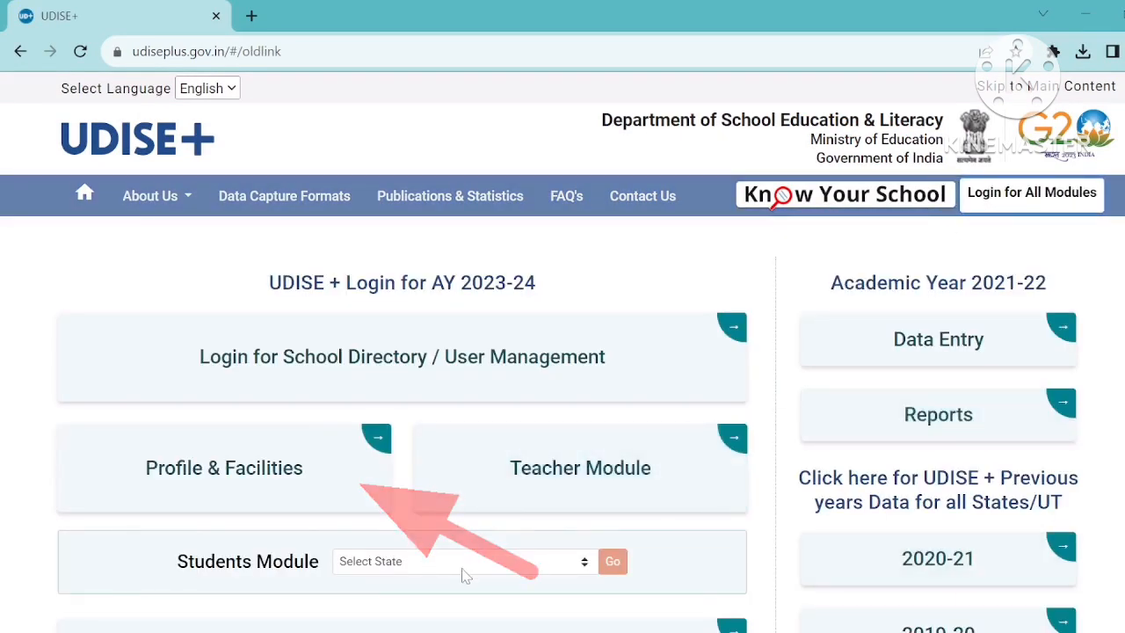
pyautogui.click(307, 499)
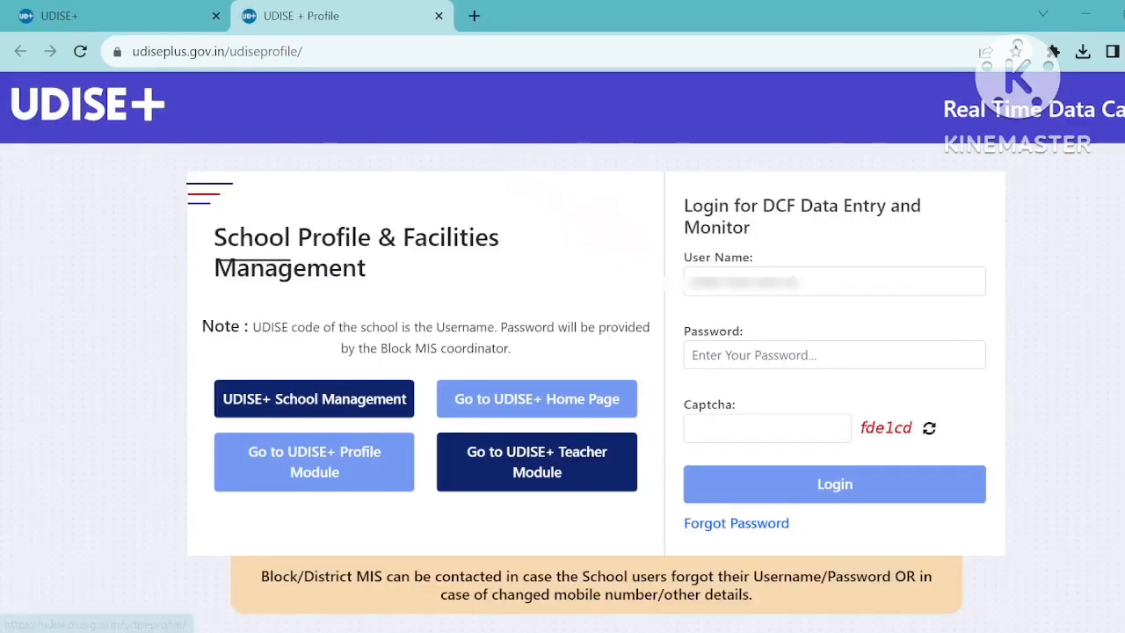
# Step: Log in to DCF data entry with the school's user name, the account password and the displayed captcha
pyautogui.write('********')
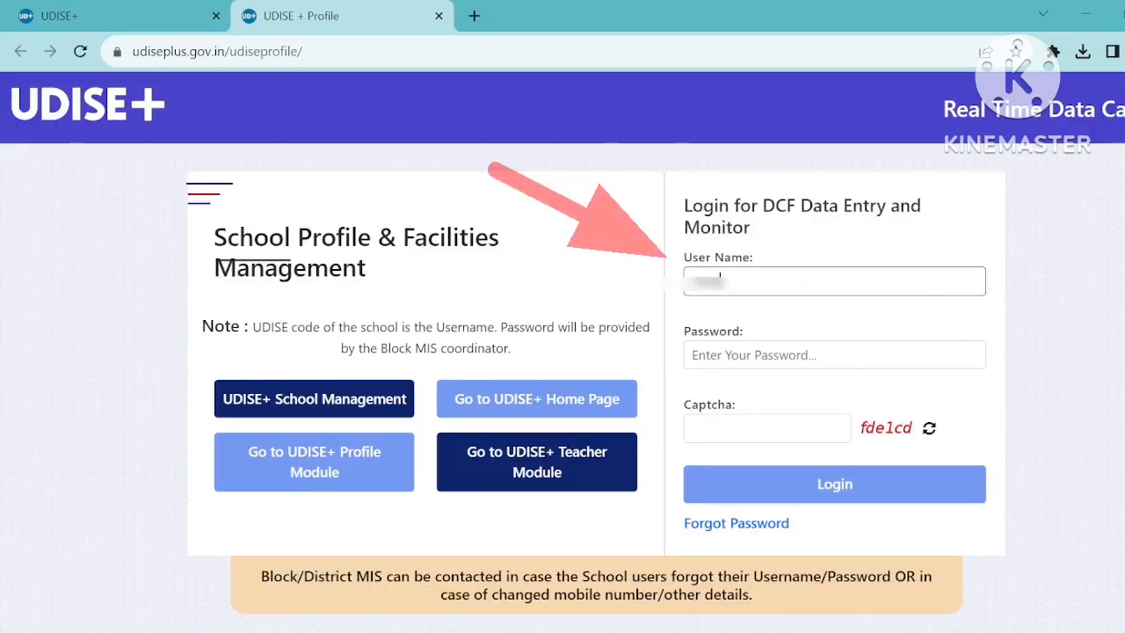
pyautogui.write('***')
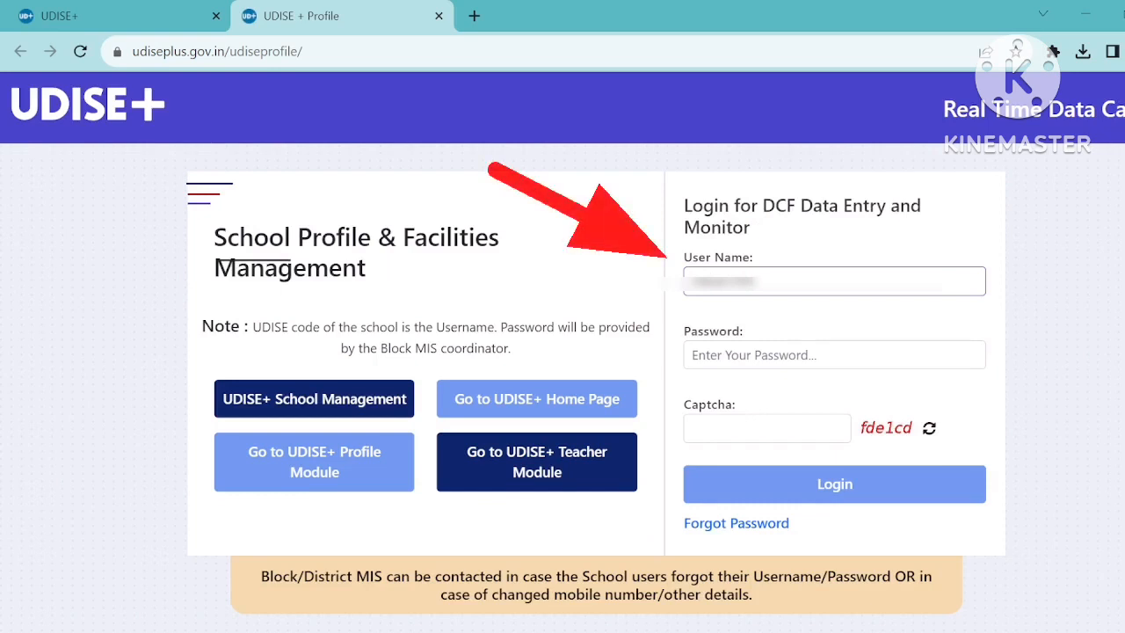
pyautogui.write('*')
pyautogui.press('Tab')
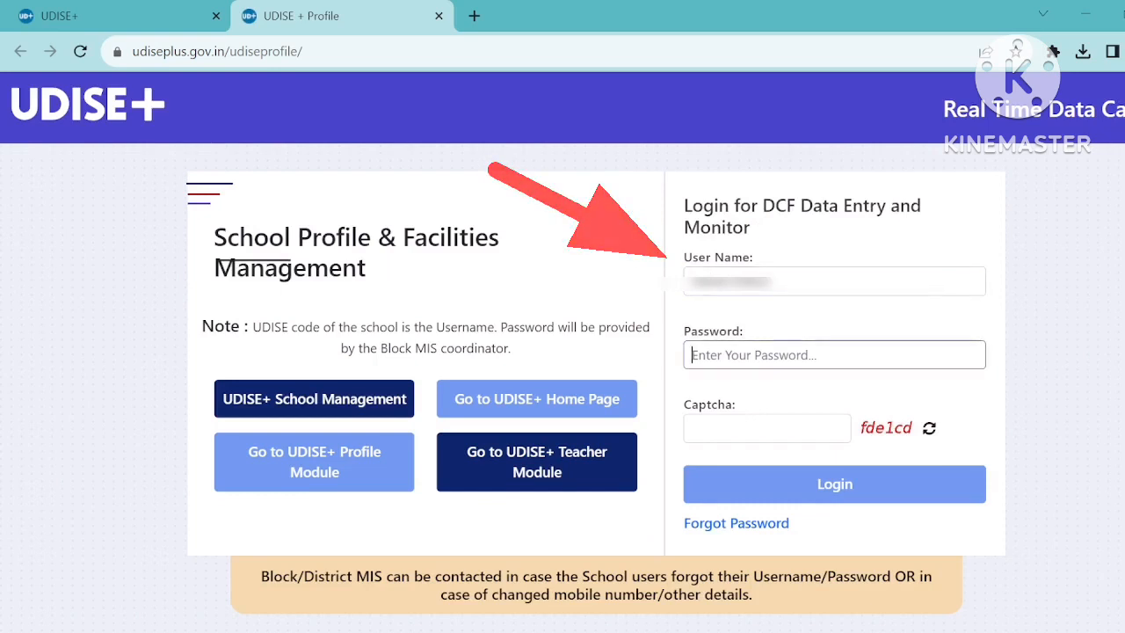
pyautogui.write('********')
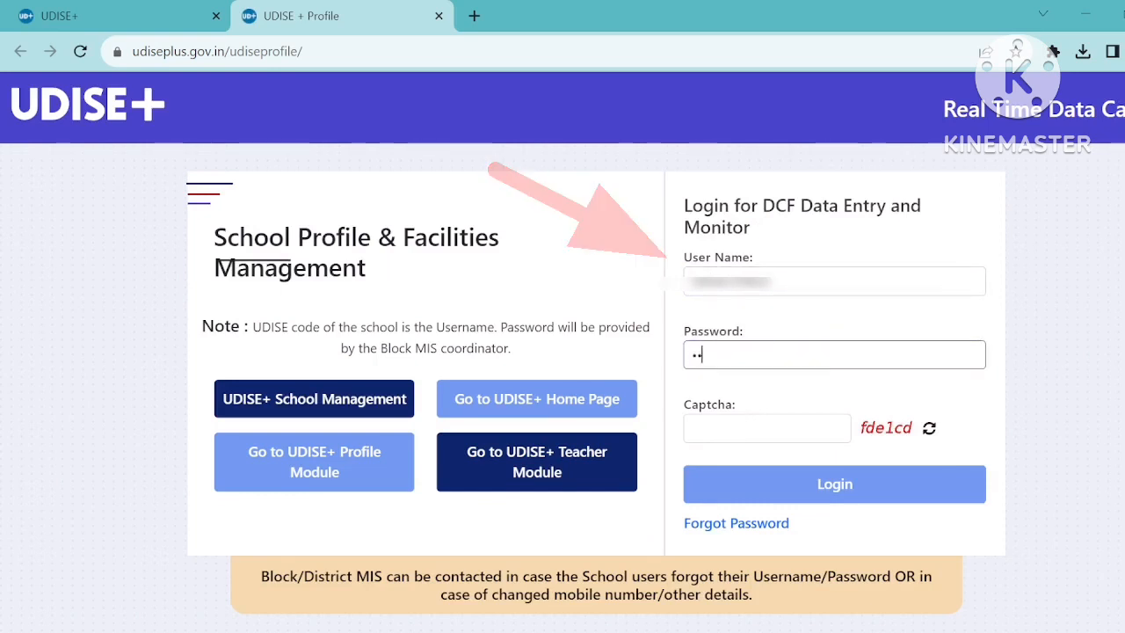
pyautogui.press('Tab')
pyautogui.write('fde1cd')
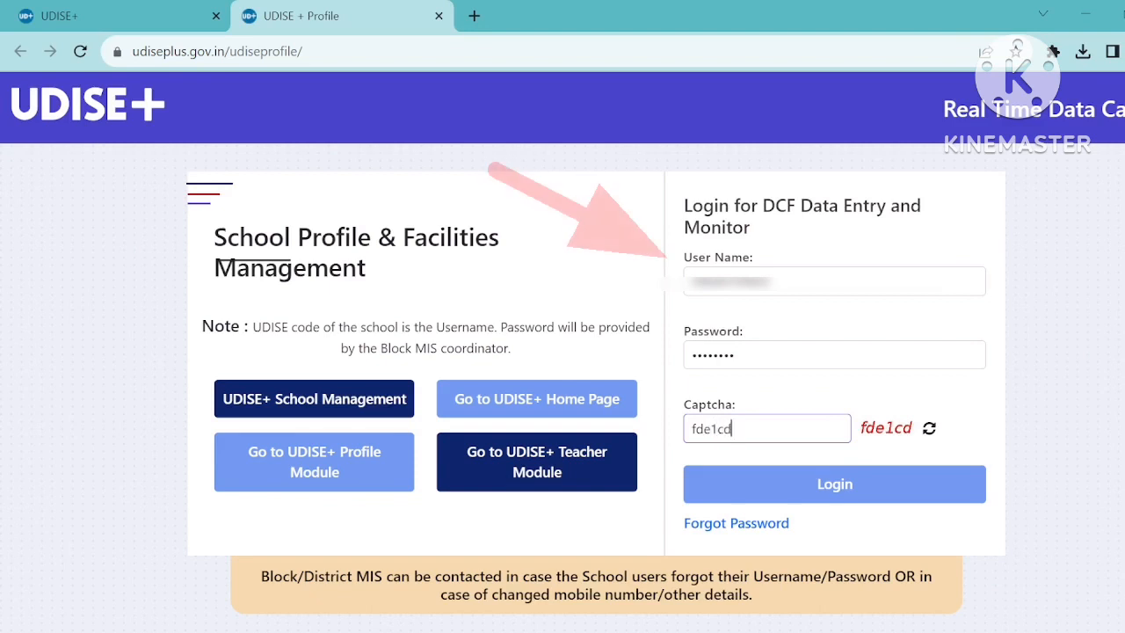
pyautogui.click(759, 480)
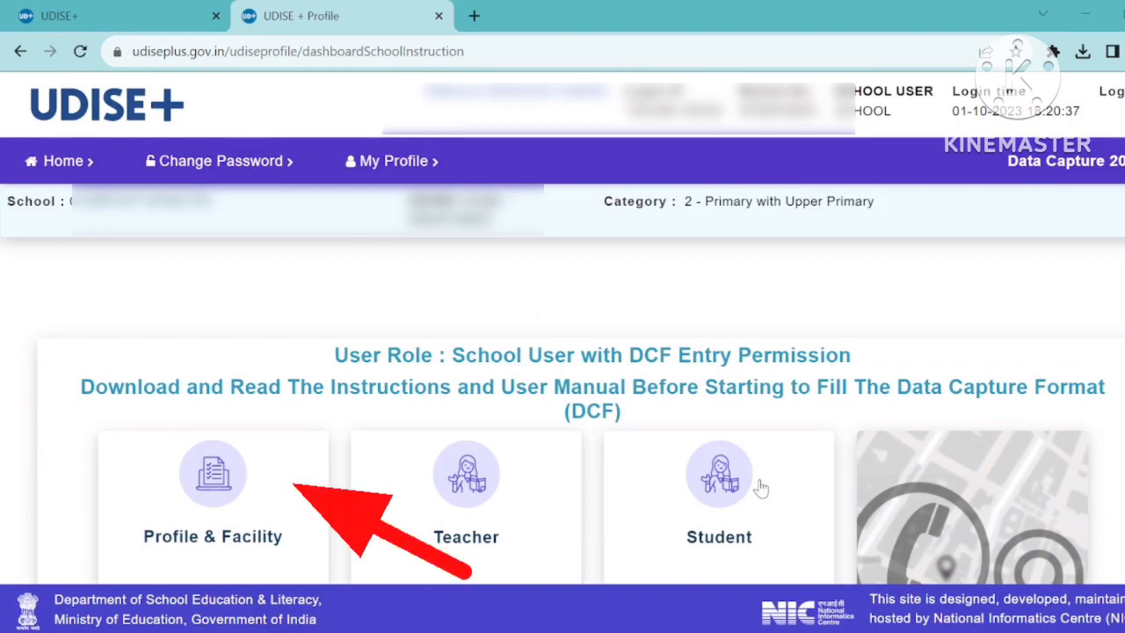
# Step: Open the school's Profile & Facility section and set its language to Hindi
pyautogui.scroll(-1, 761, 488)
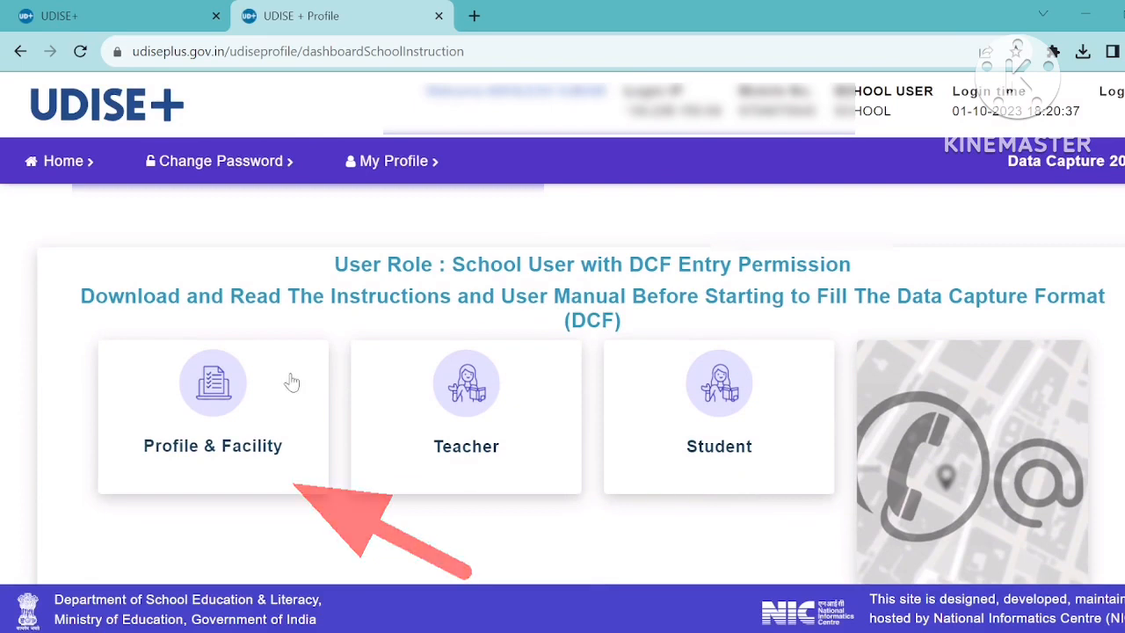
pyautogui.click(228, 394)
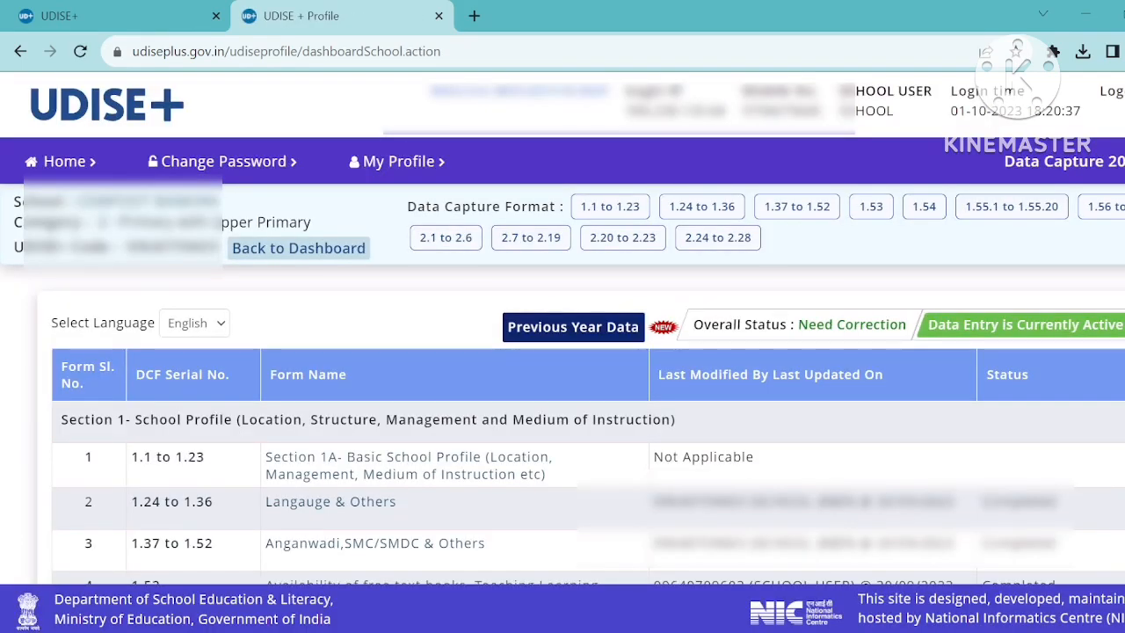
pyautogui.click(218, 326)
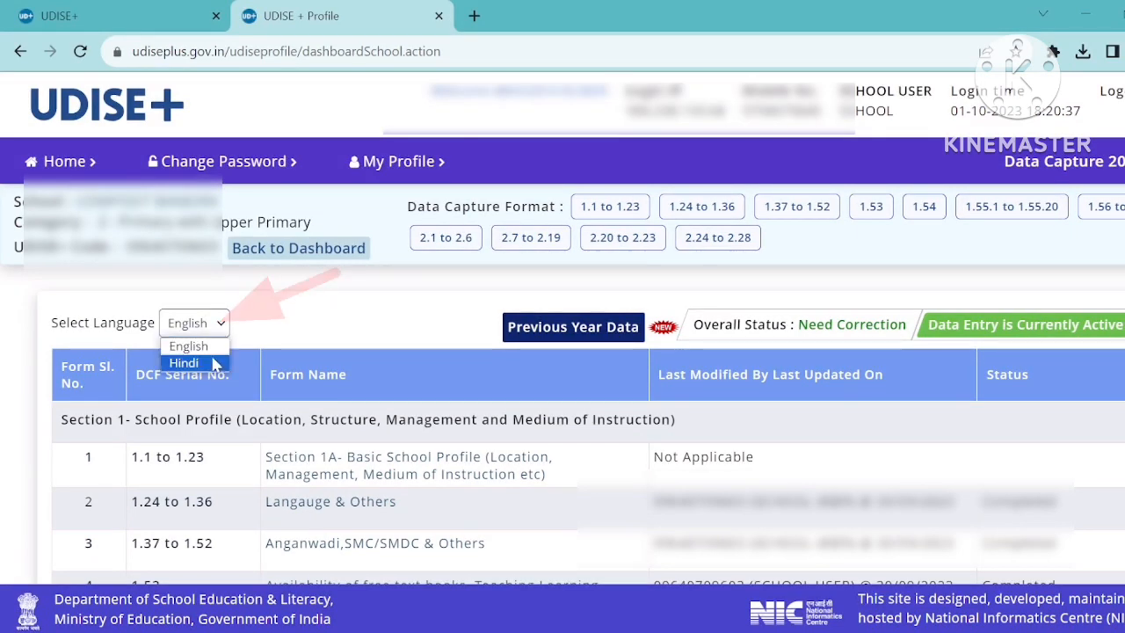
pyautogui.click(214, 363)
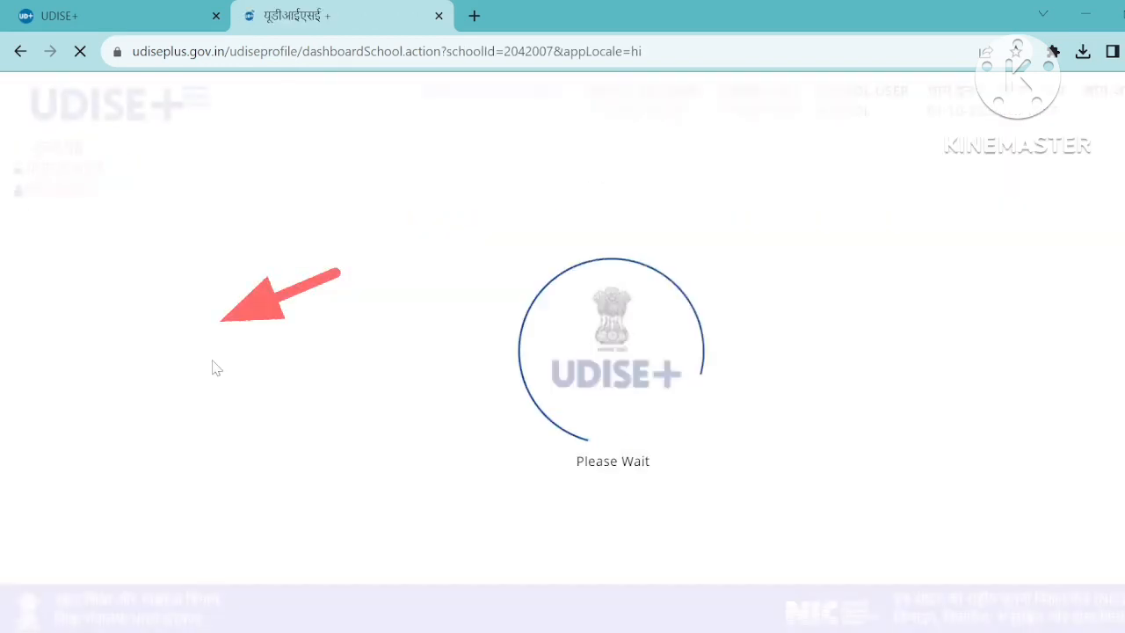
# Step: Open form 1.24 to 1.36 and review the language table, its subject options and the answers to questions 1.25 to 1.29
pyautogui.scroll(-1, 214, 368)
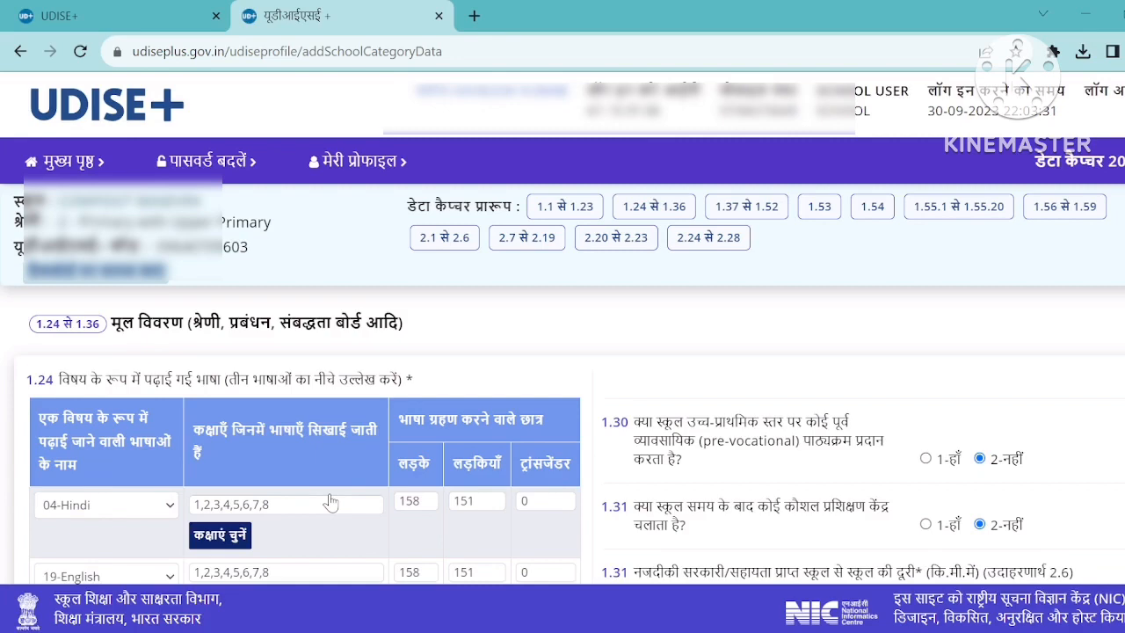
pyautogui.scroll(-1, 328, 501)
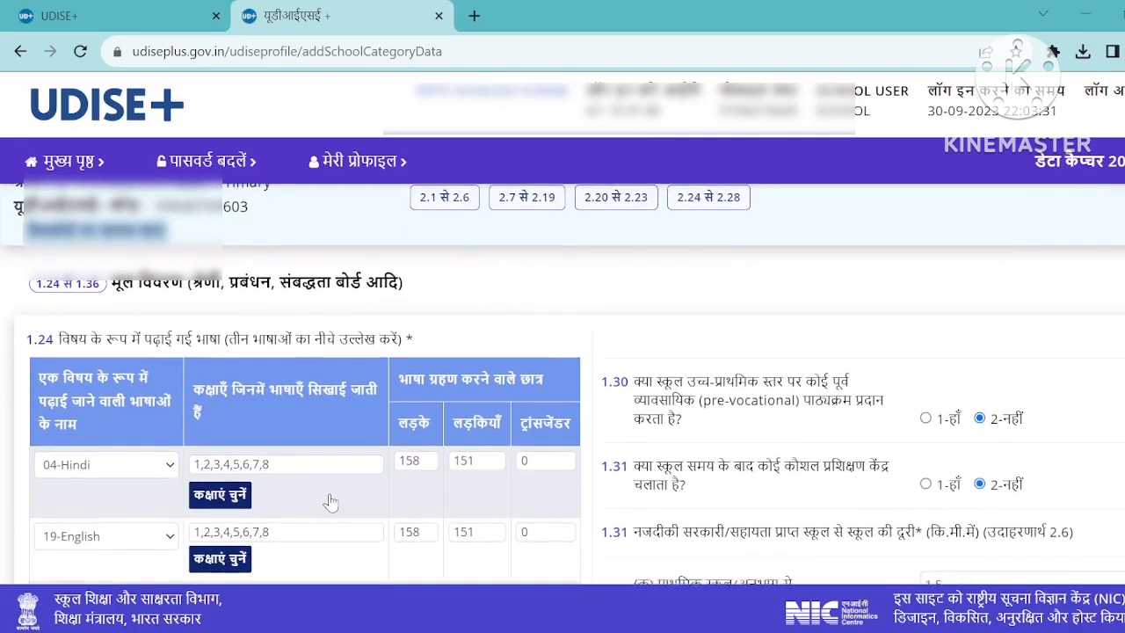
pyautogui.scroll(-1, 330, 501)
pyautogui.scroll(-1, 330, 501)
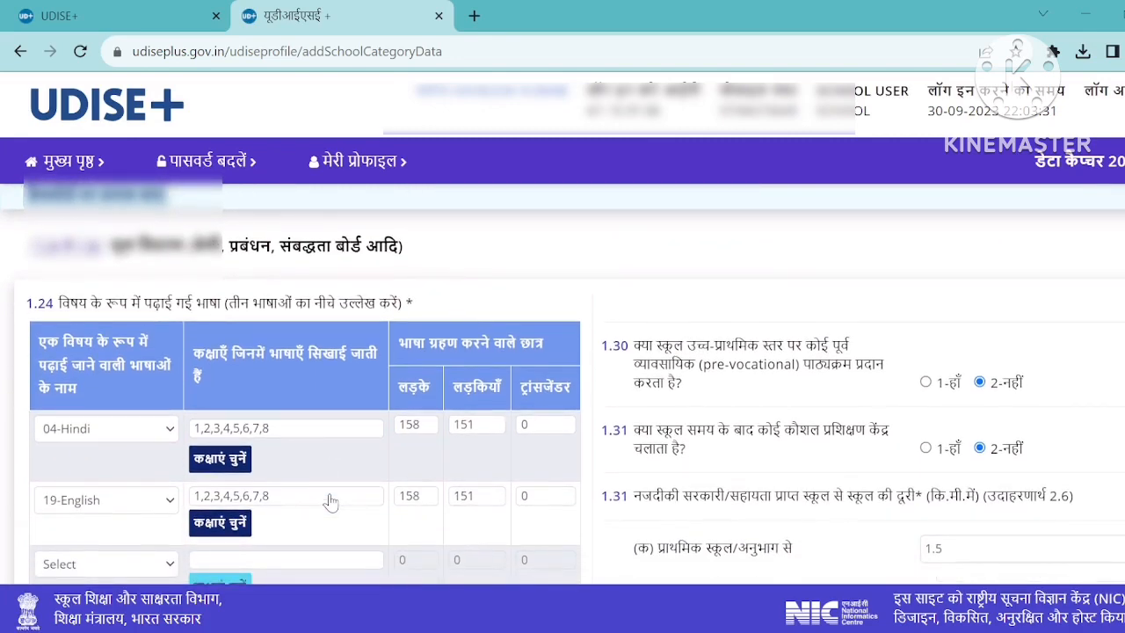
pyautogui.scroll(-1, 330, 501)
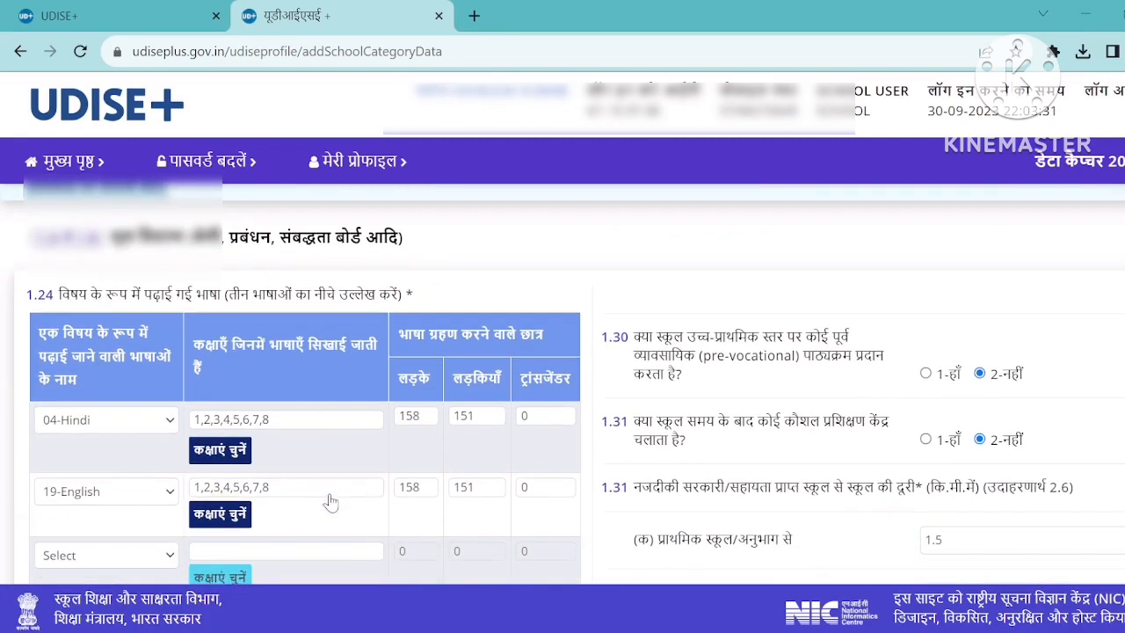
pyautogui.click(149, 426)
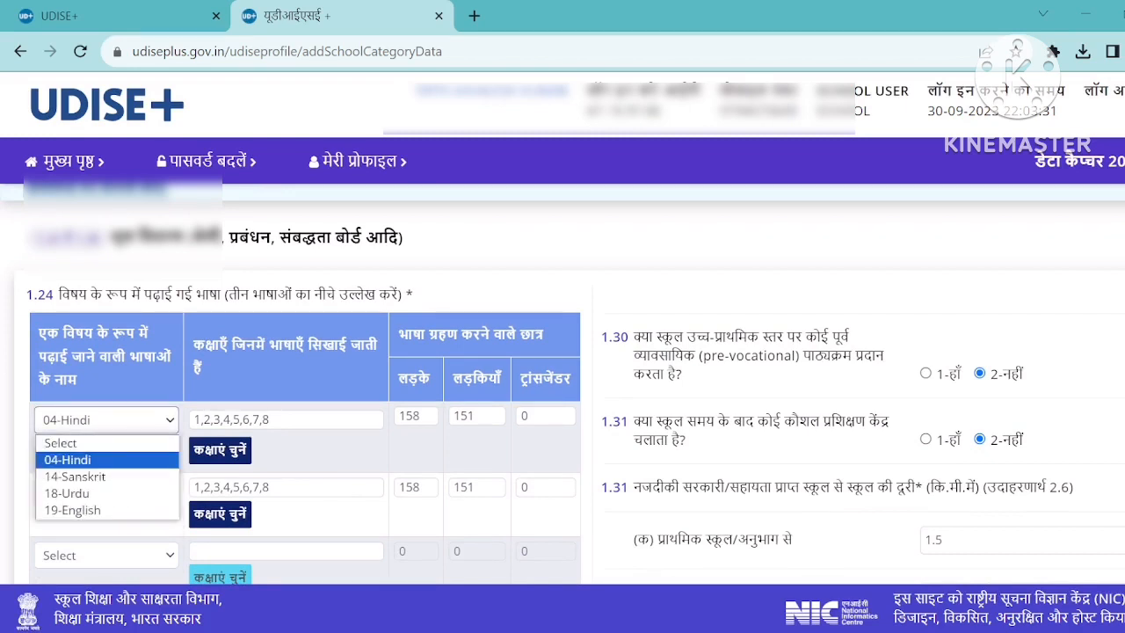
pyautogui.click(285, 420)
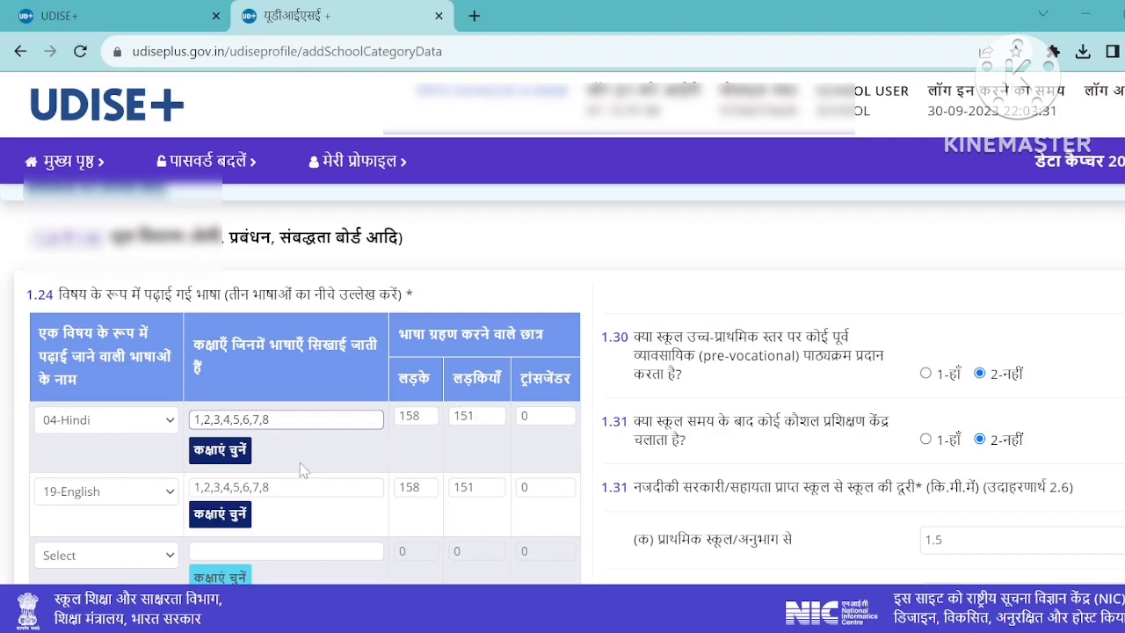
pyautogui.scroll(-1, 454, 439)
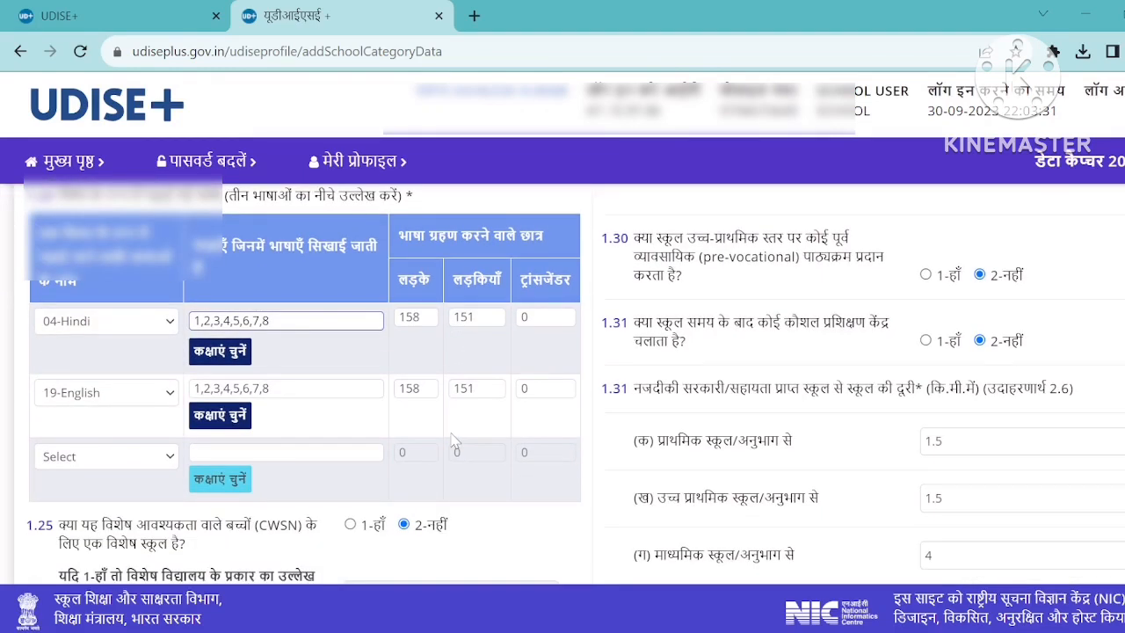
pyautogui.scroll(-1, 453, 440)
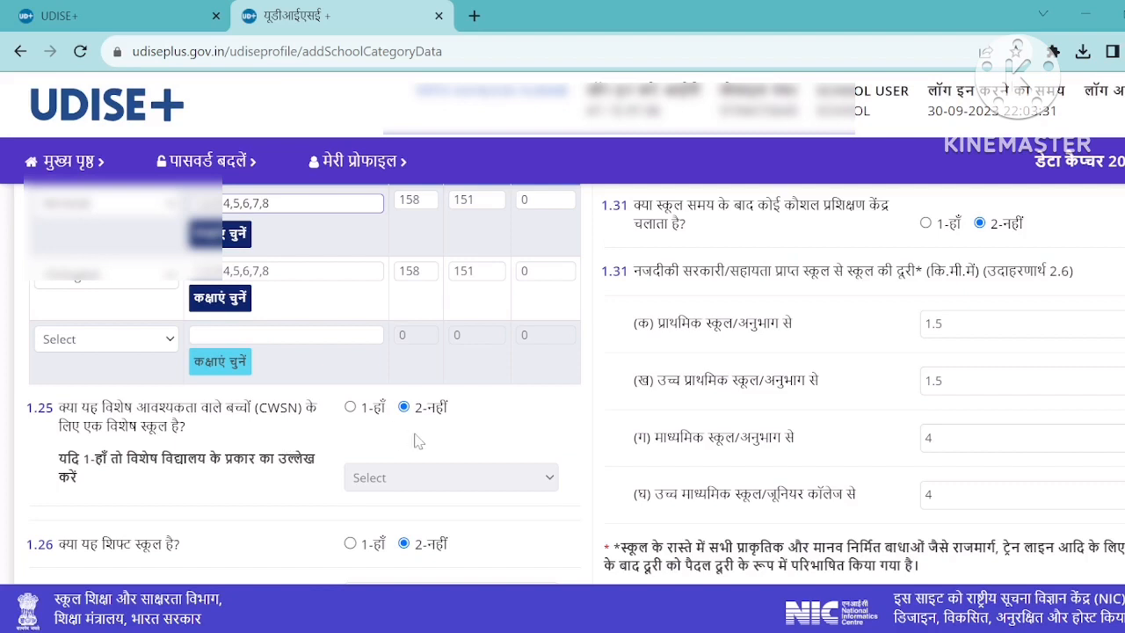
pyautogui.scroll(-1, 391, 438)
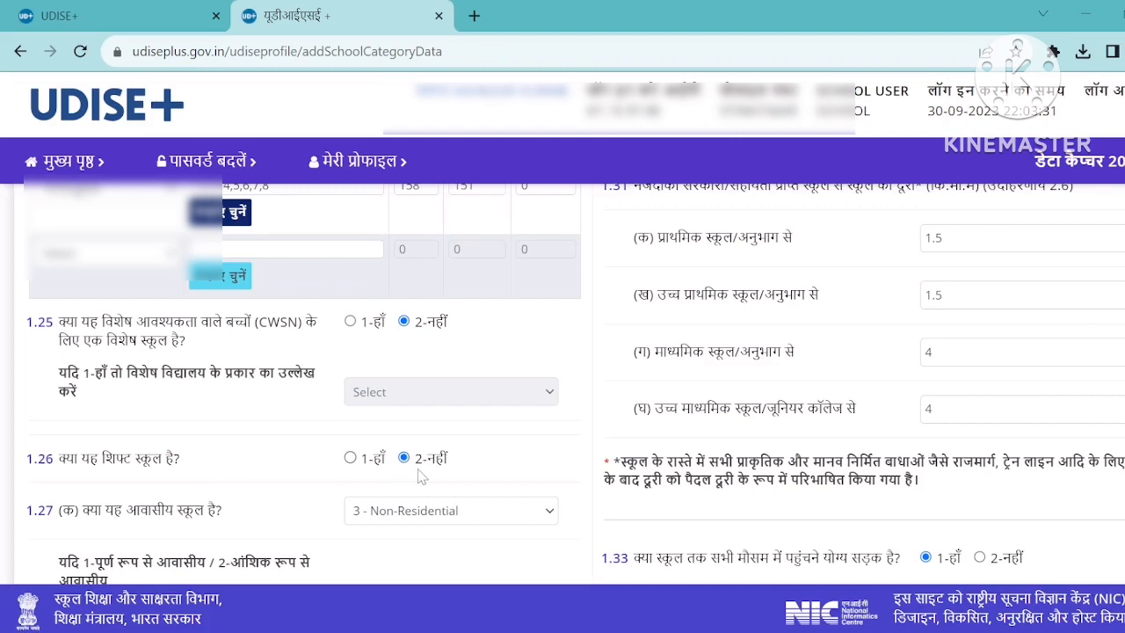
pyautogui.scroll(-1, 420, 476)
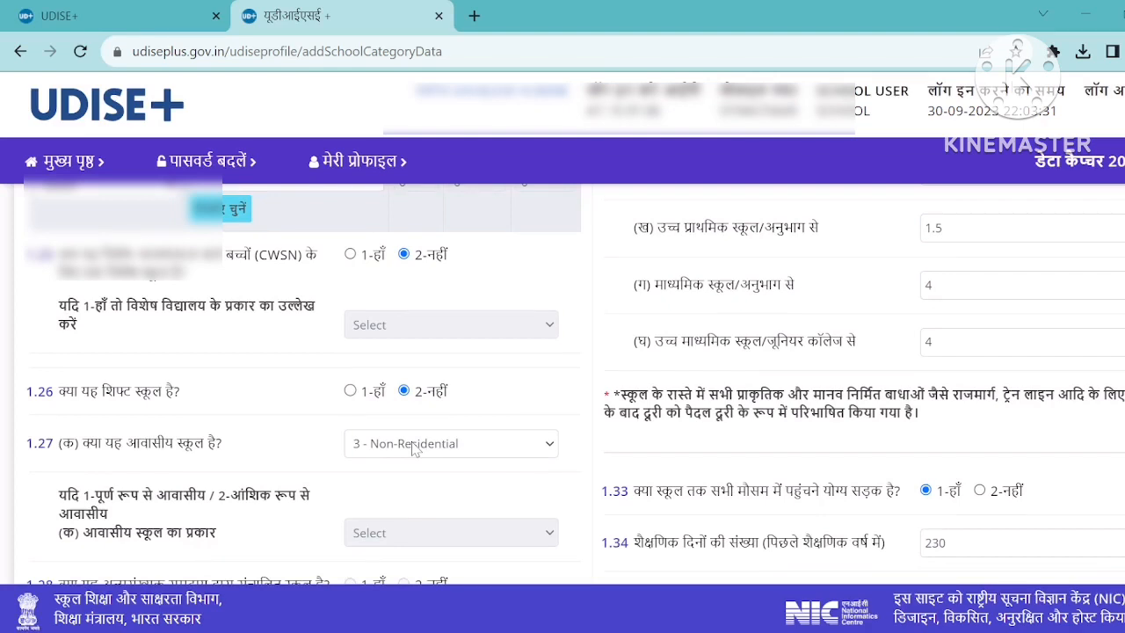
pyautogui.scroll(-2, 413, 448)
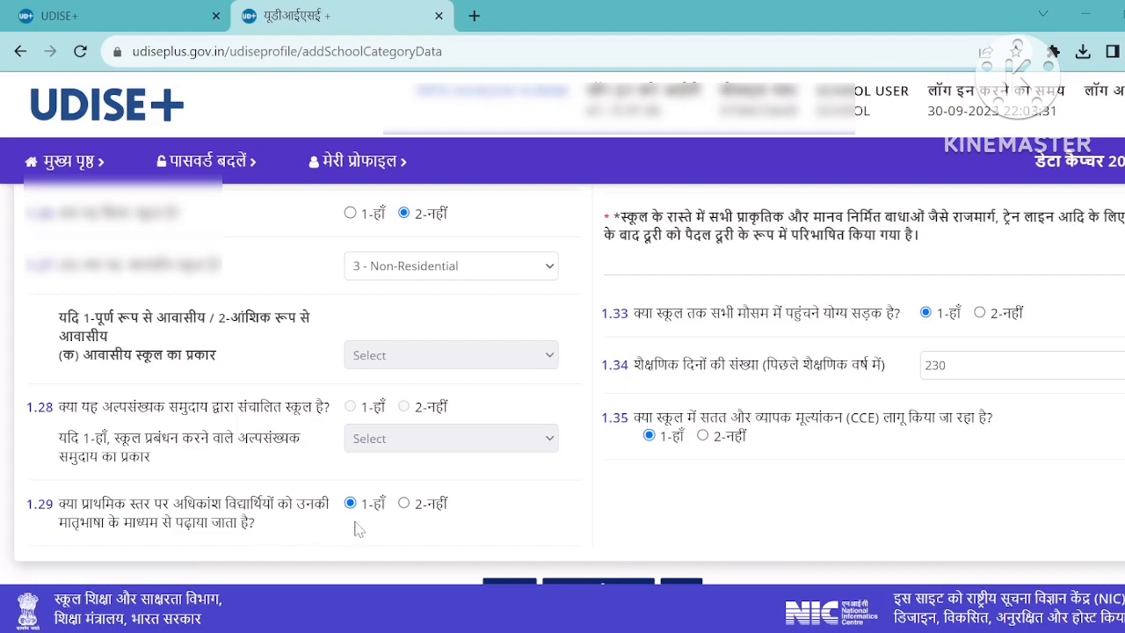
# Step: Review questions 1.30 to 1.35 on pre-vocational courses, skill training, school distances, road access, instructional days and CCE
pyautogui.scroll(6, 357, 528)
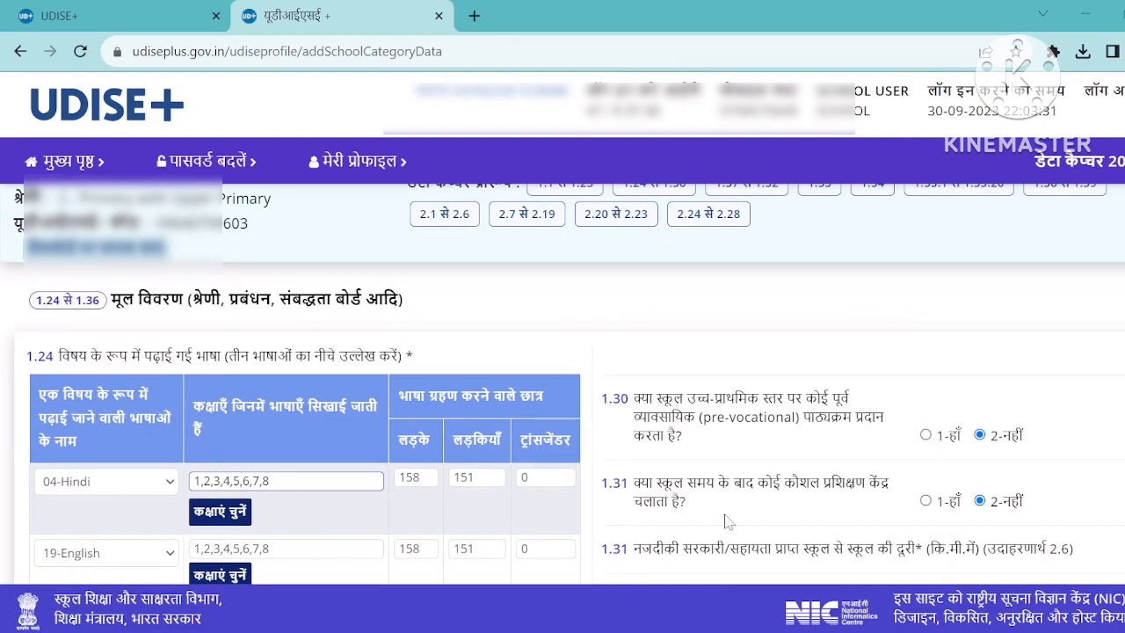
pyautogui.scroll(-1, 726, 521)
pyautogui.scroll(1, 726, 522)
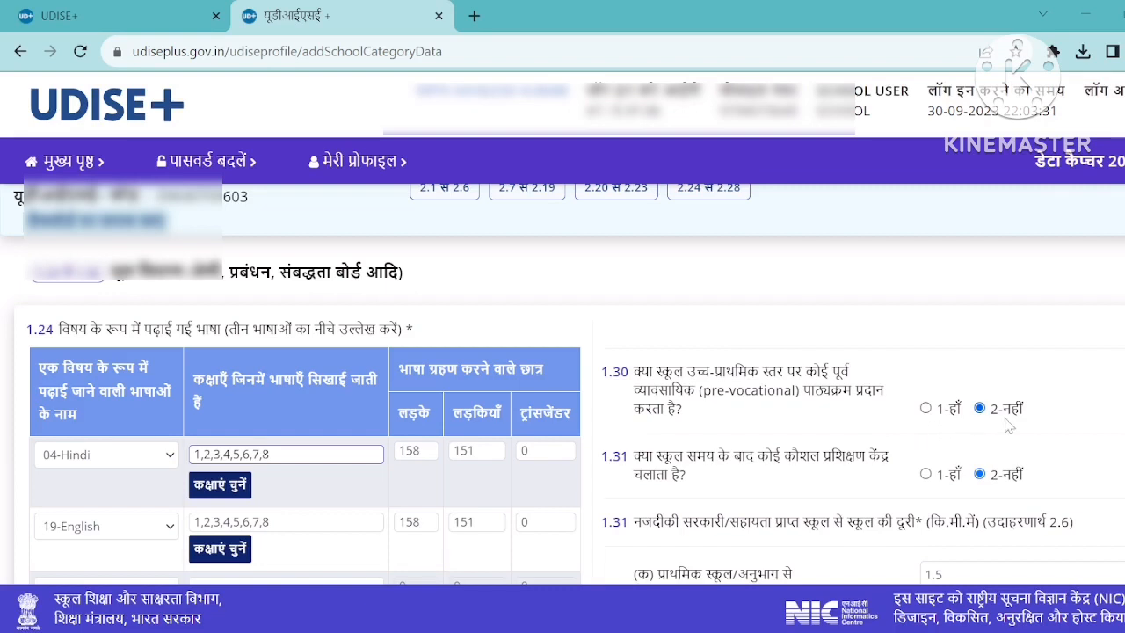
pyautogui.scroll(-1, 1007, 424)
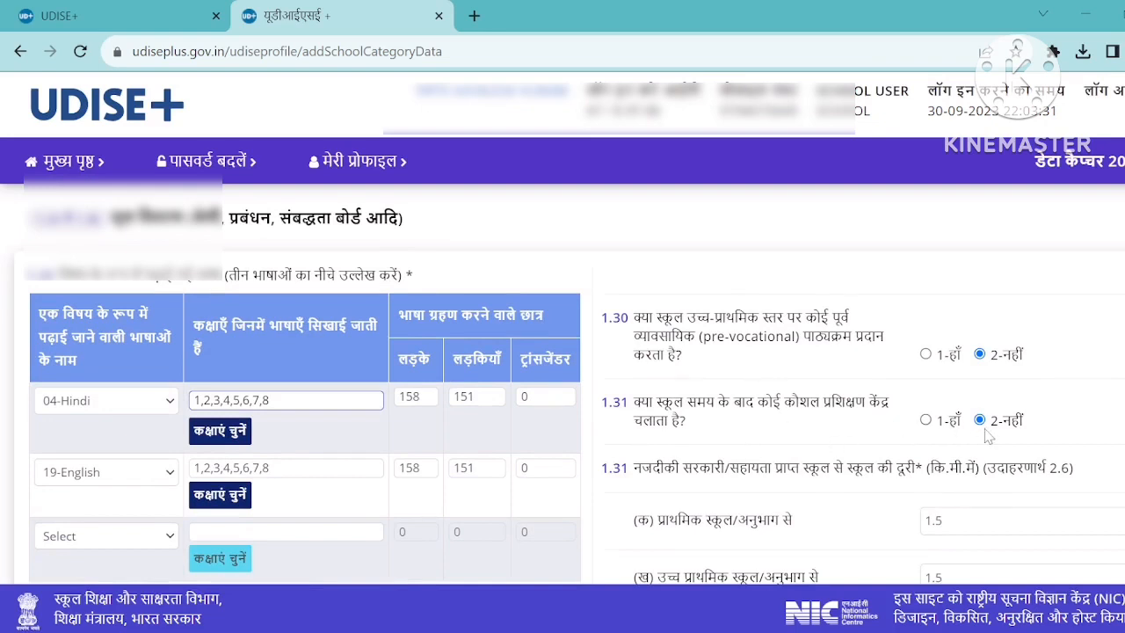
pyautogui.scroll(-1, 988, 437)
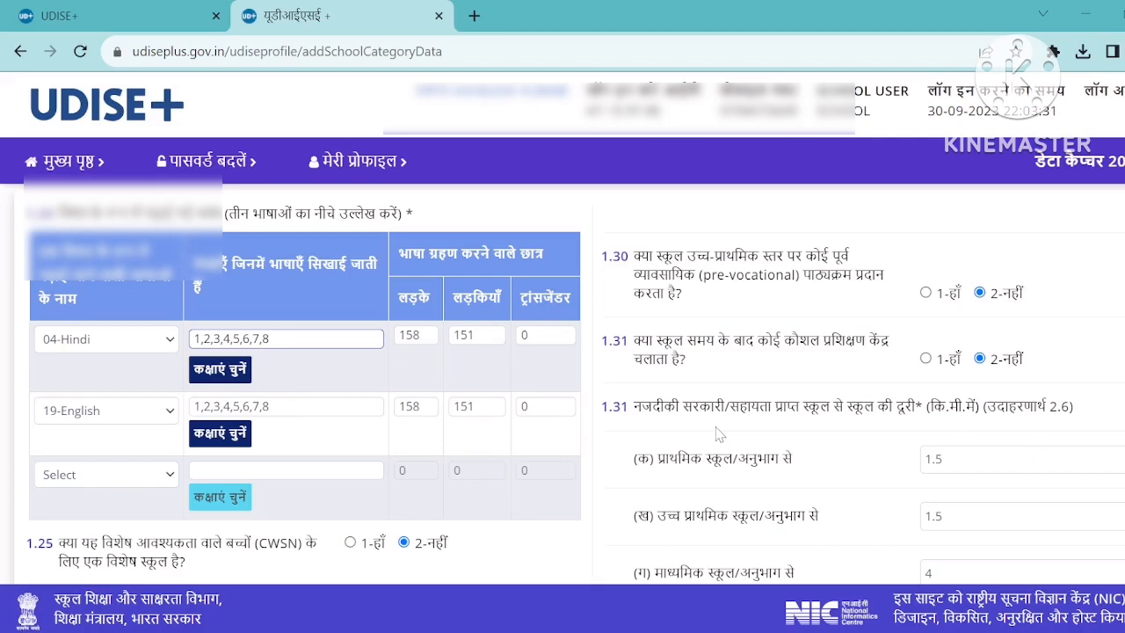
pyautogui.scroll(-1, 719, 433)
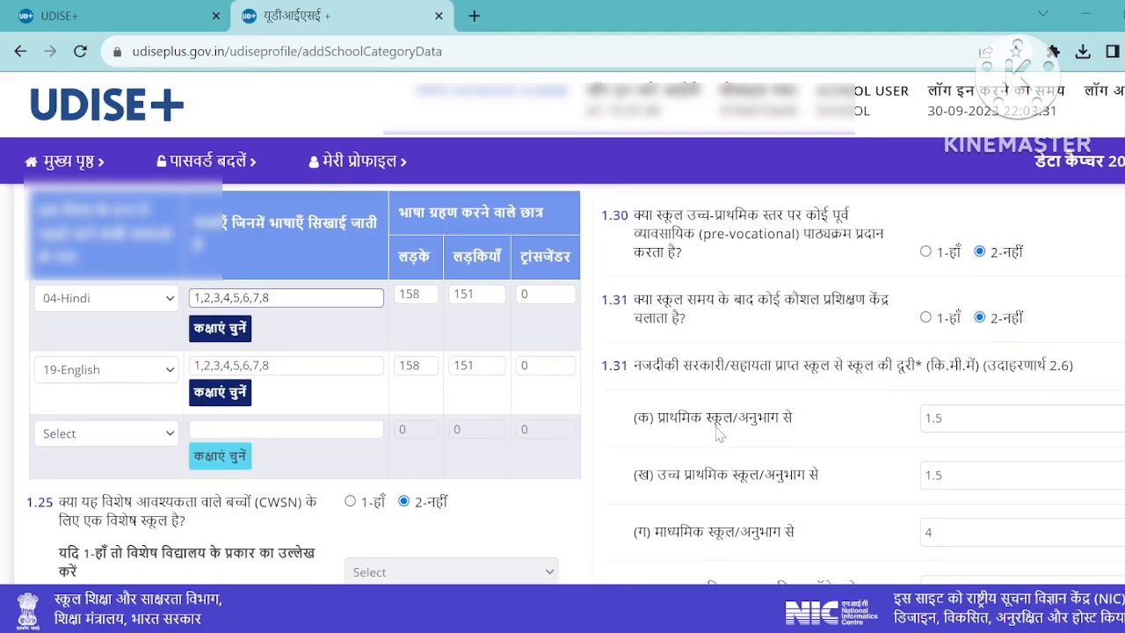
pyautogui.scroll(-1, 719, 433)
pyautogui.scroll(-1, 708, 402)
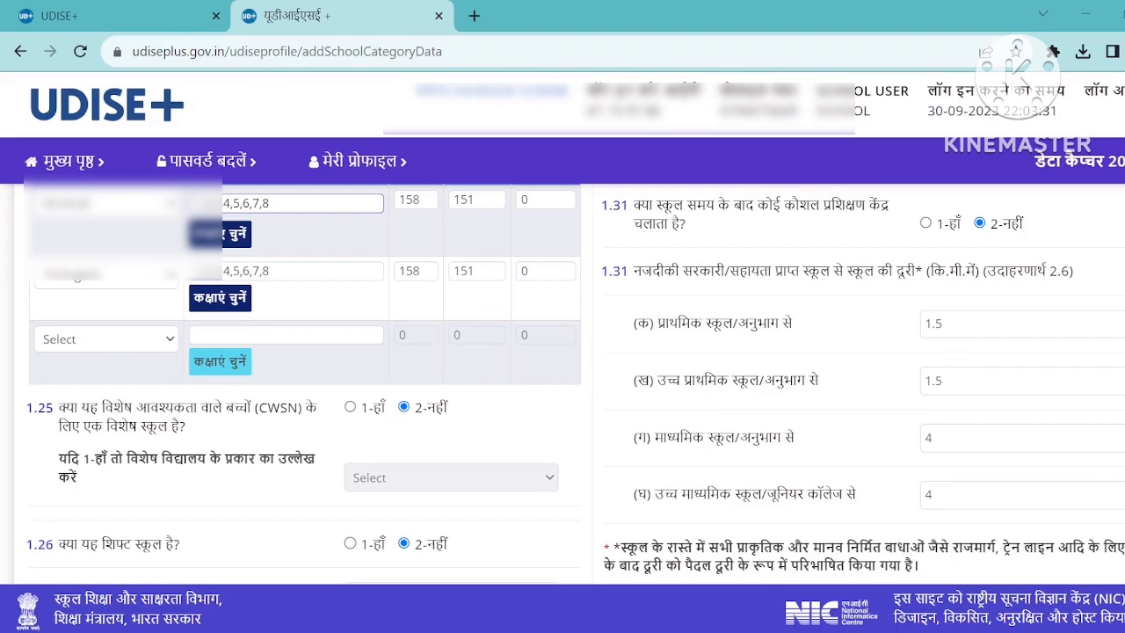
pyautogui.scroll(-3, 963, 488)
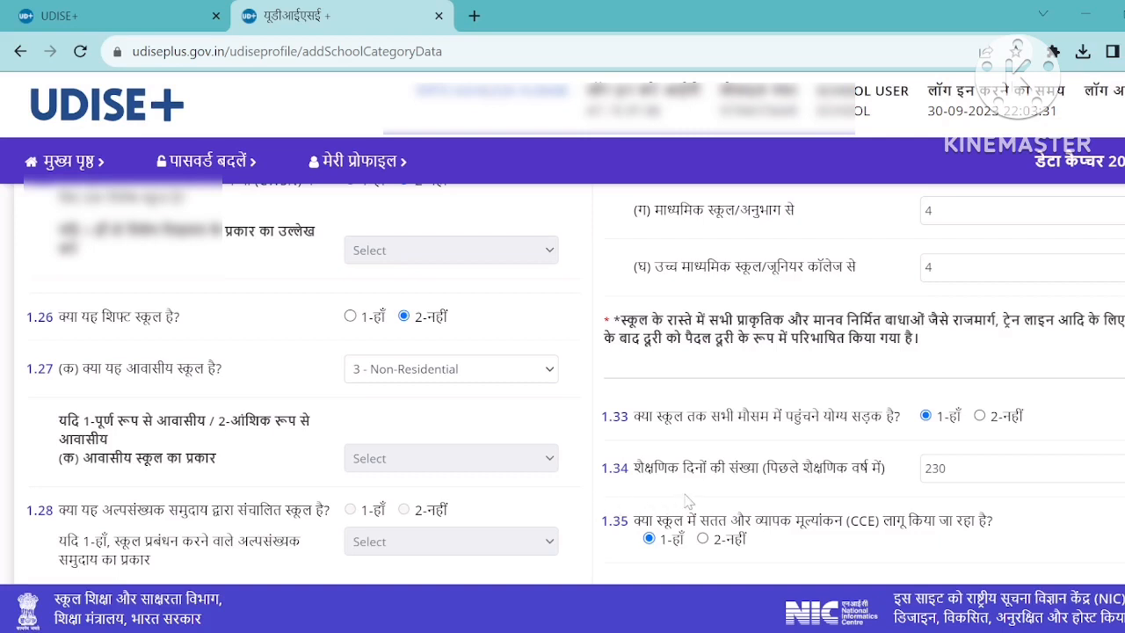
pyautogui.scroll(-1, 752, 492)
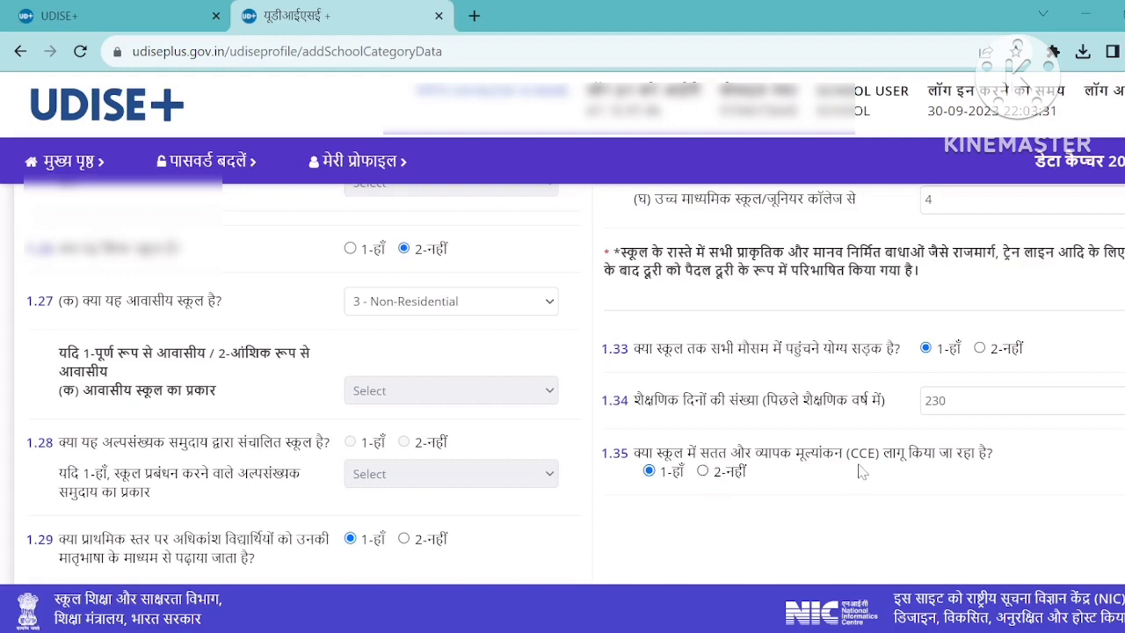
# Step: Save form 1.24 to 1.36 and continue to the Anganwadi, SMC/SMDC and others form
pyautogui.scroll(-2, 863, 472)
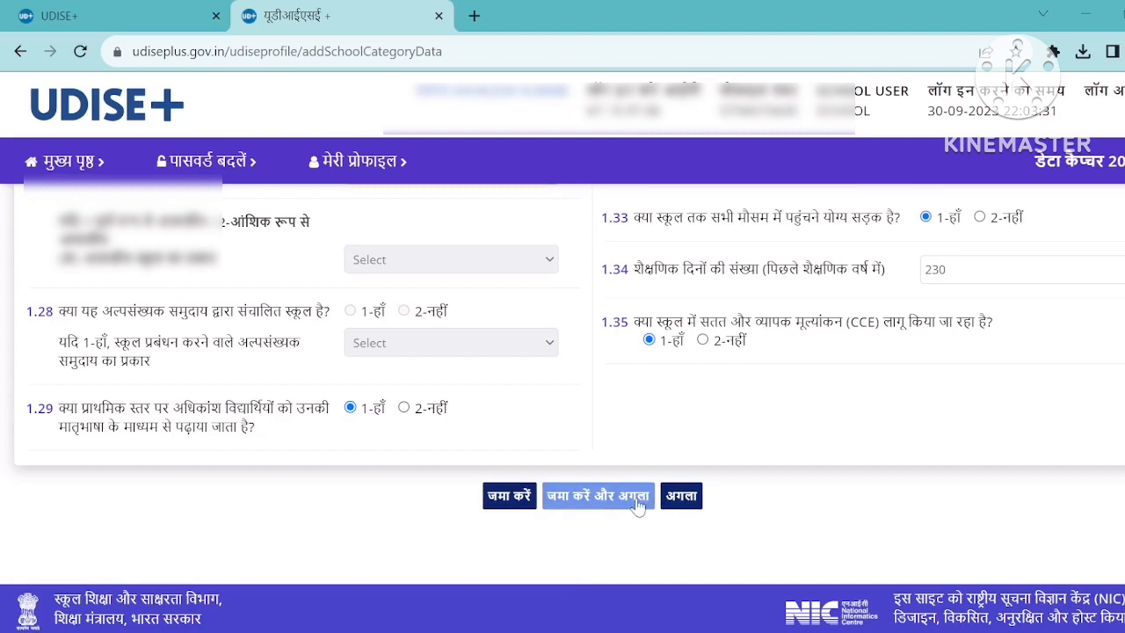
pyautogui.click(641, 502)
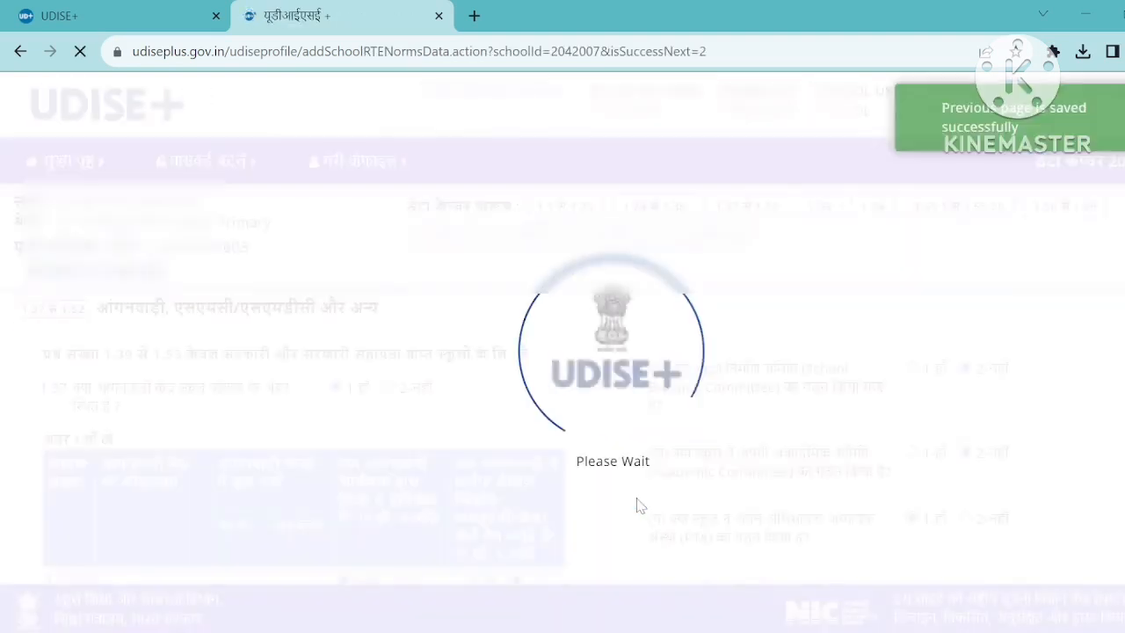
# Step: Review the Anganwadi table under question 1.37 and answer 2-नहीं to question 1.41 on enrolled out-of-school children receiving special training
pyautogui.scroll(-1, 195, 428)
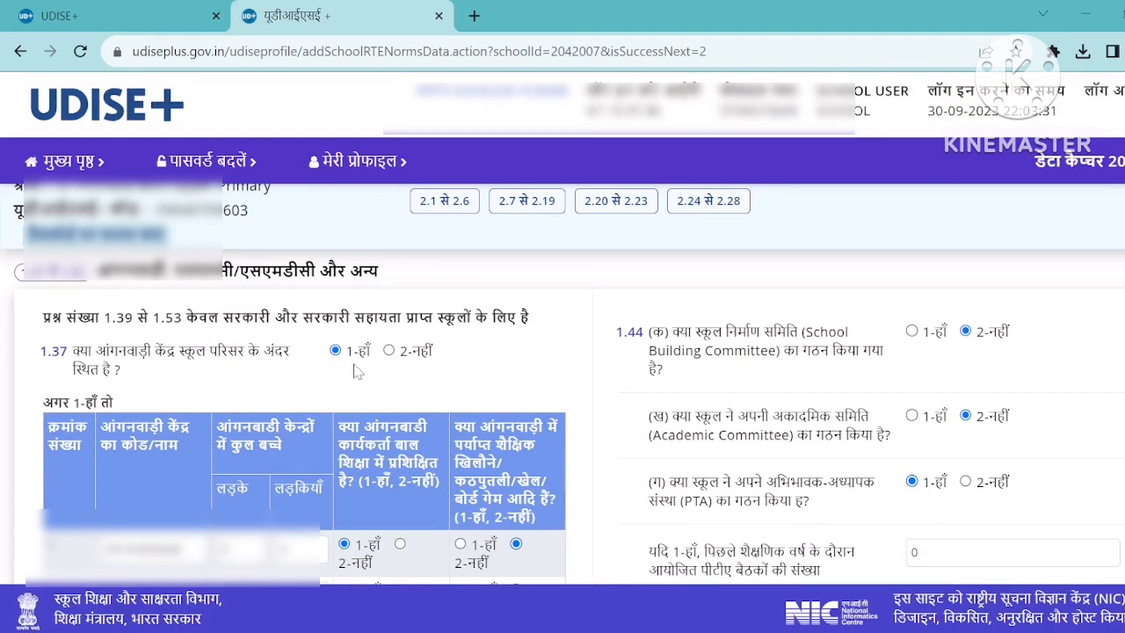
pyautogui.scroll(-1, 355, 371)
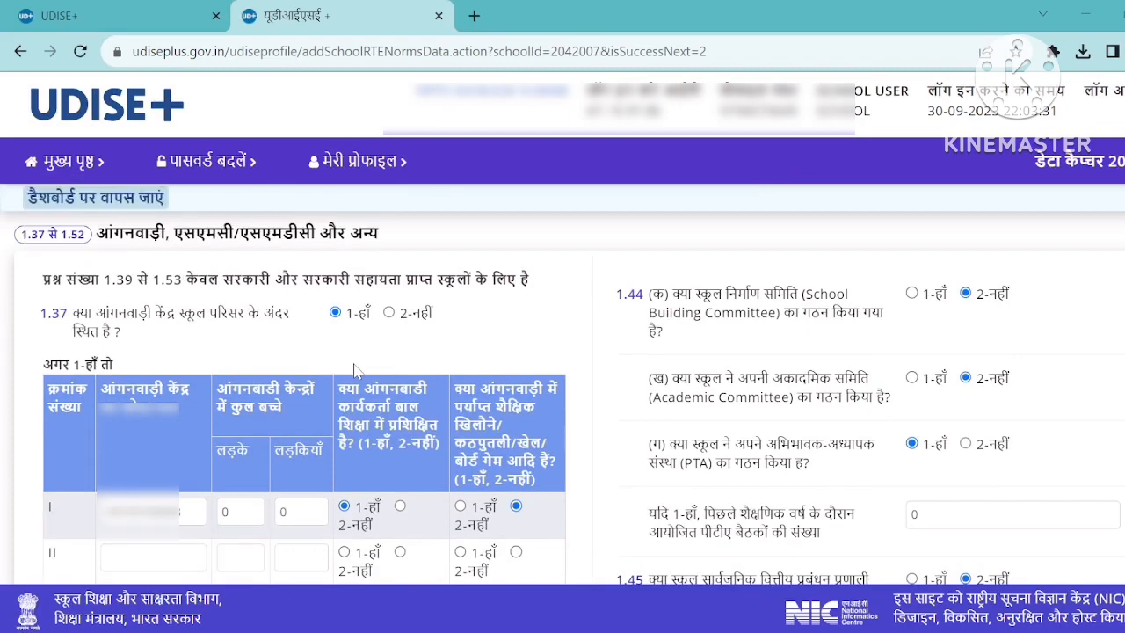
pyautogui.scroll(-1, 360, 339)
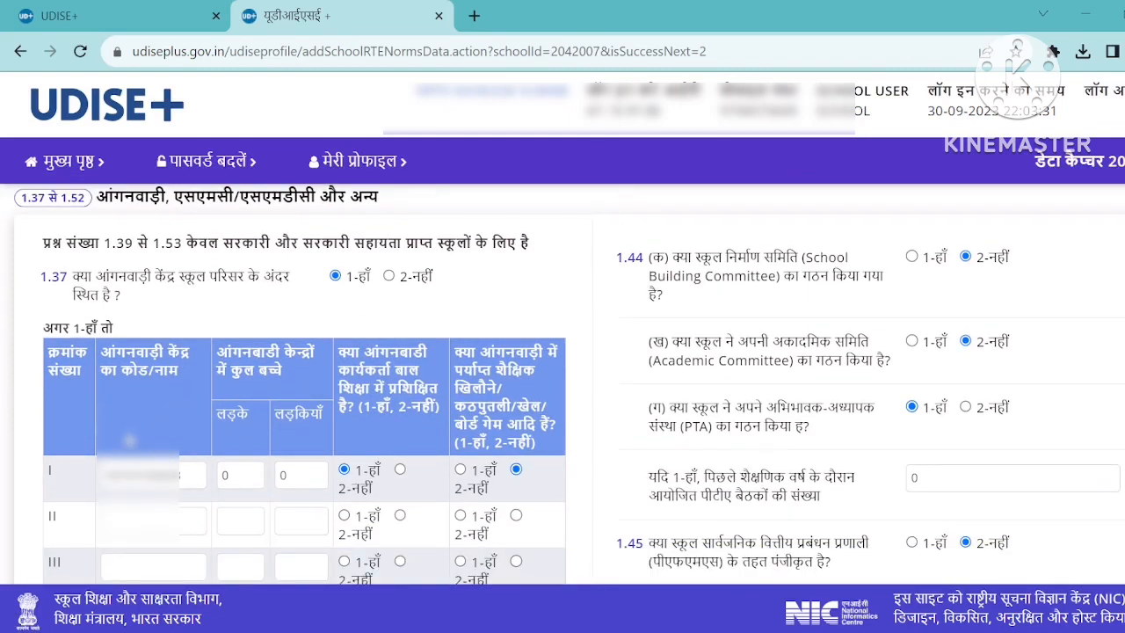
pyautogui.scroll(-1, 130, 440)
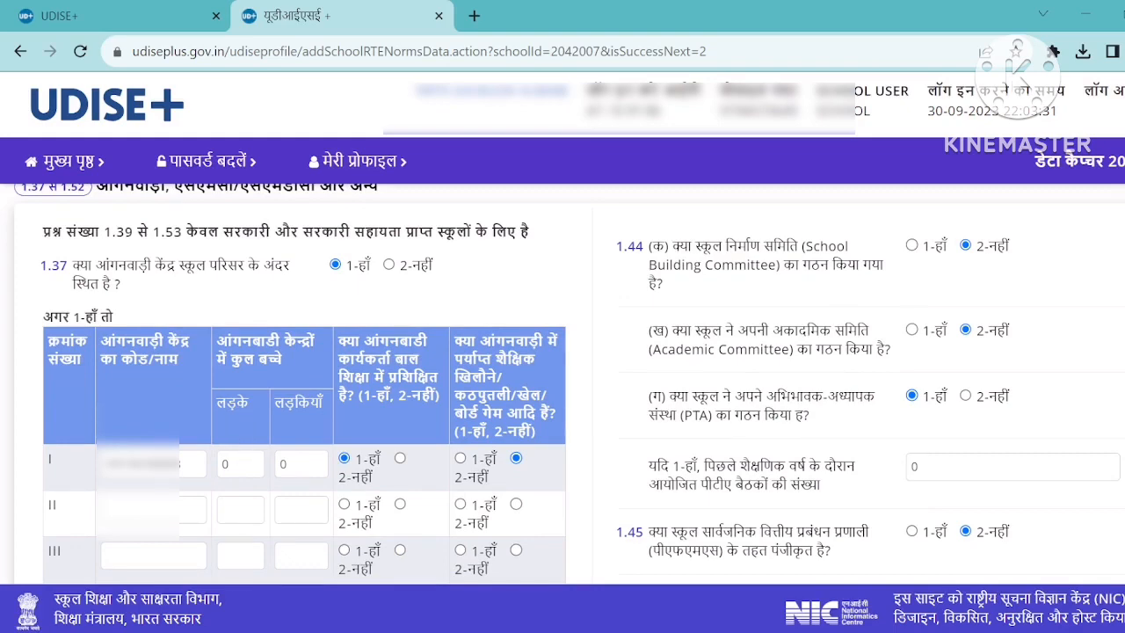
pyautogui.scroll(-1, 570, 384)
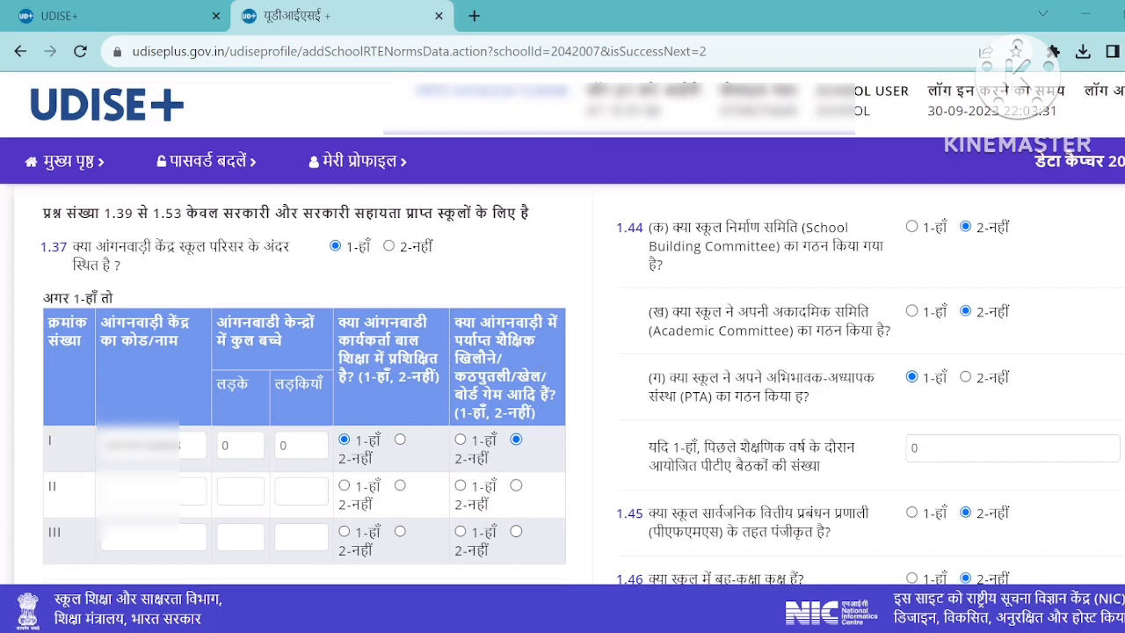
pyautogui.scroll(-3, 499, 439)
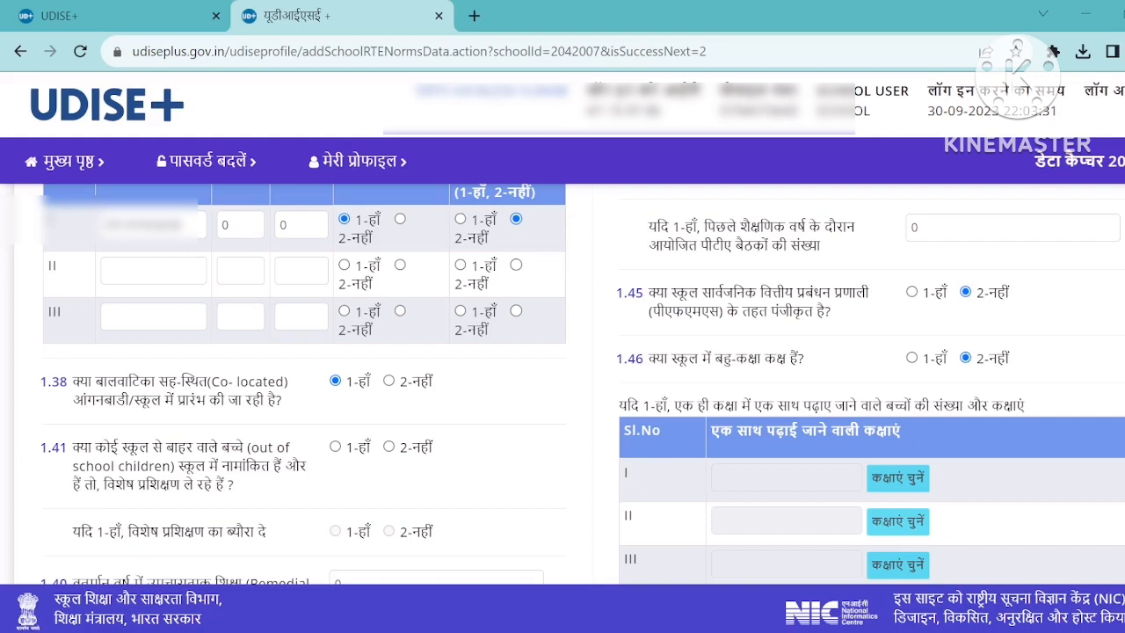
pyautogui.scroll(-1, 562, 385)
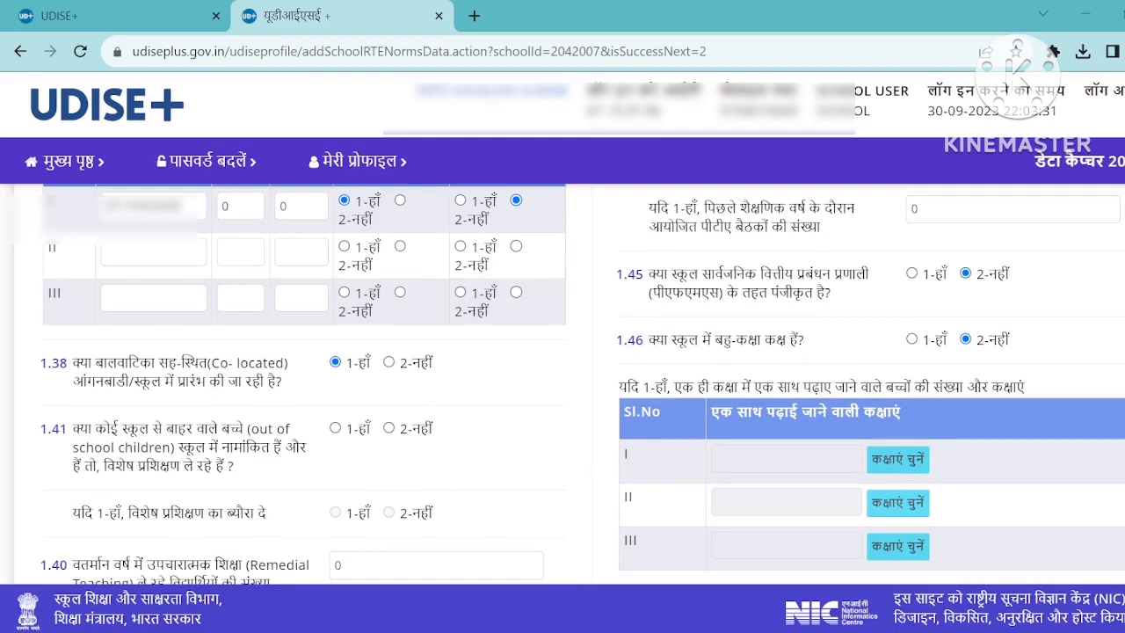
pyautogui.click(392, 432)
# Step: Review the questions on remedial teaching, learning enhancement, school visits and formation of the School Management Committee
pyautogui.scroll(-1, 393, 440)
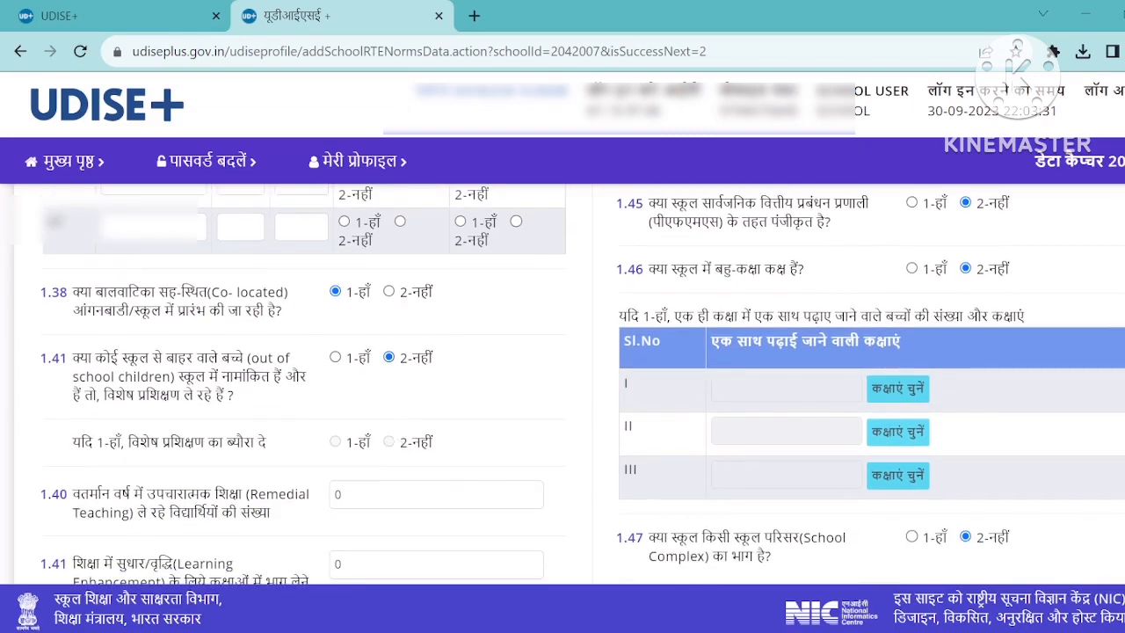
pyautogui.scroll(-1, 187, 505)
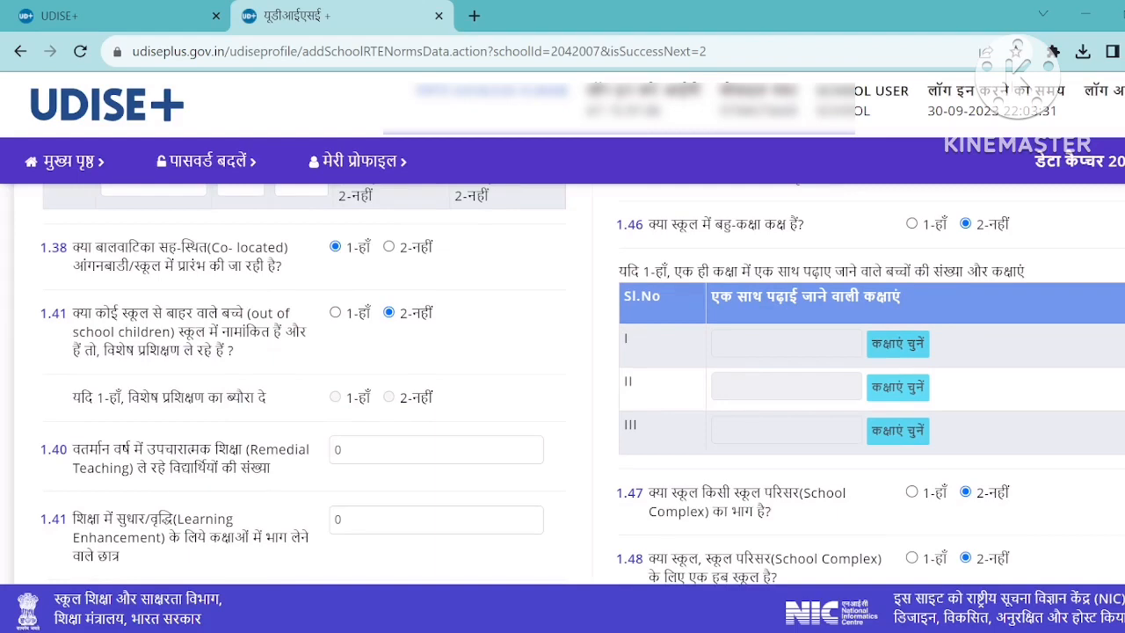
pyautogui.click(383, 452)
pyautogui.scroll(-1, 383, 457)
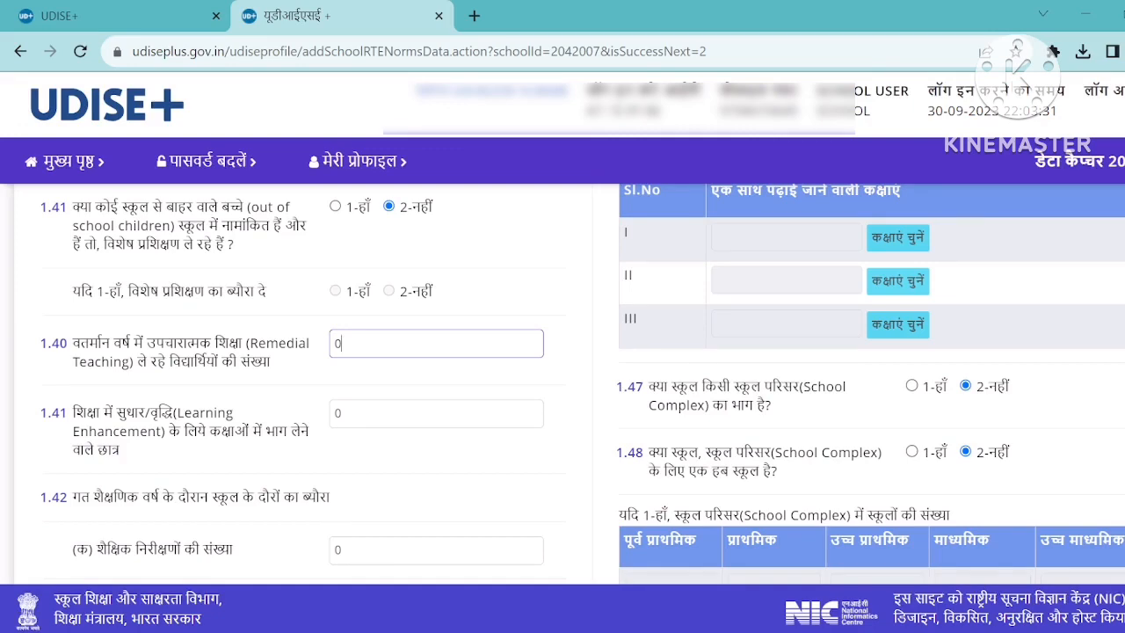
pyautogui.scroll(-1, 374, 435)
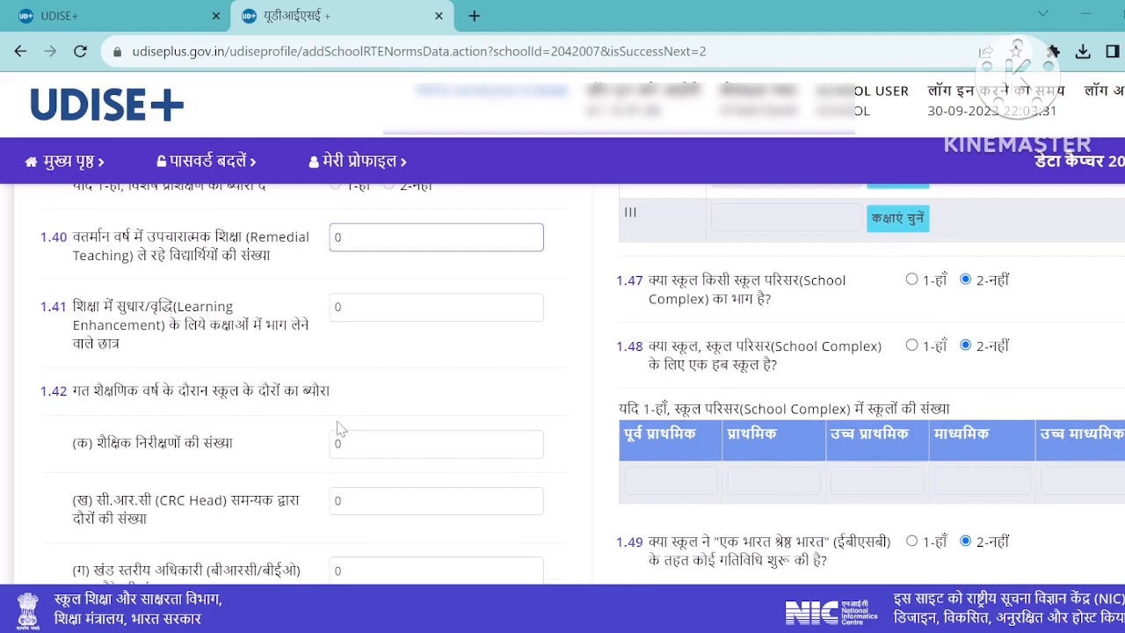
pyautogui.scroll(-1, 341, 429)
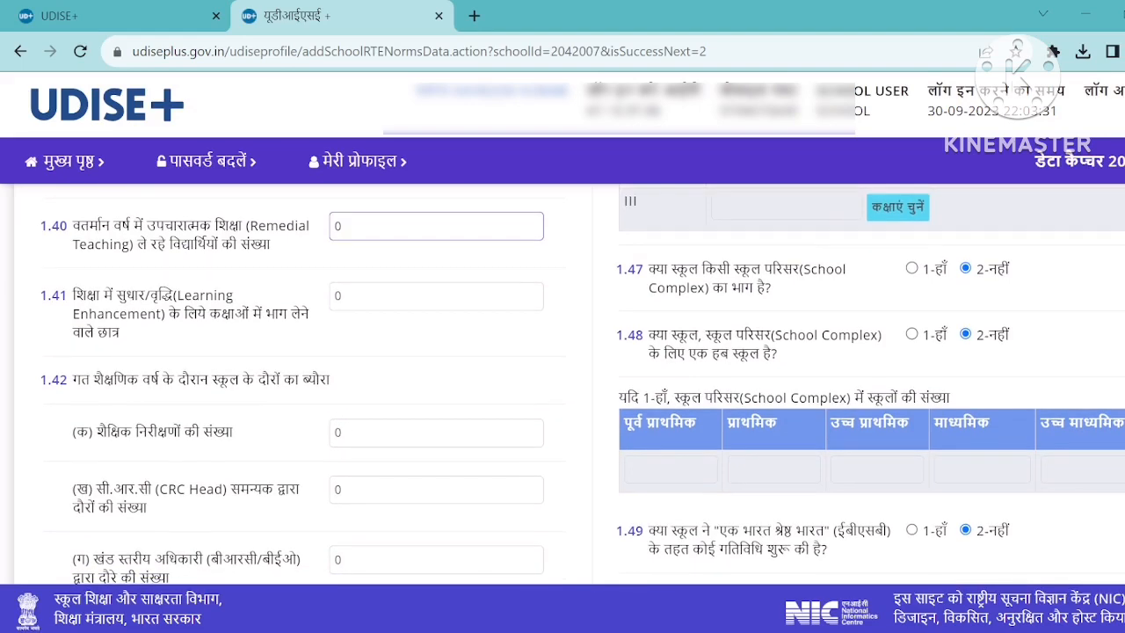
pyautogui.scroll(-1, 265, 461)
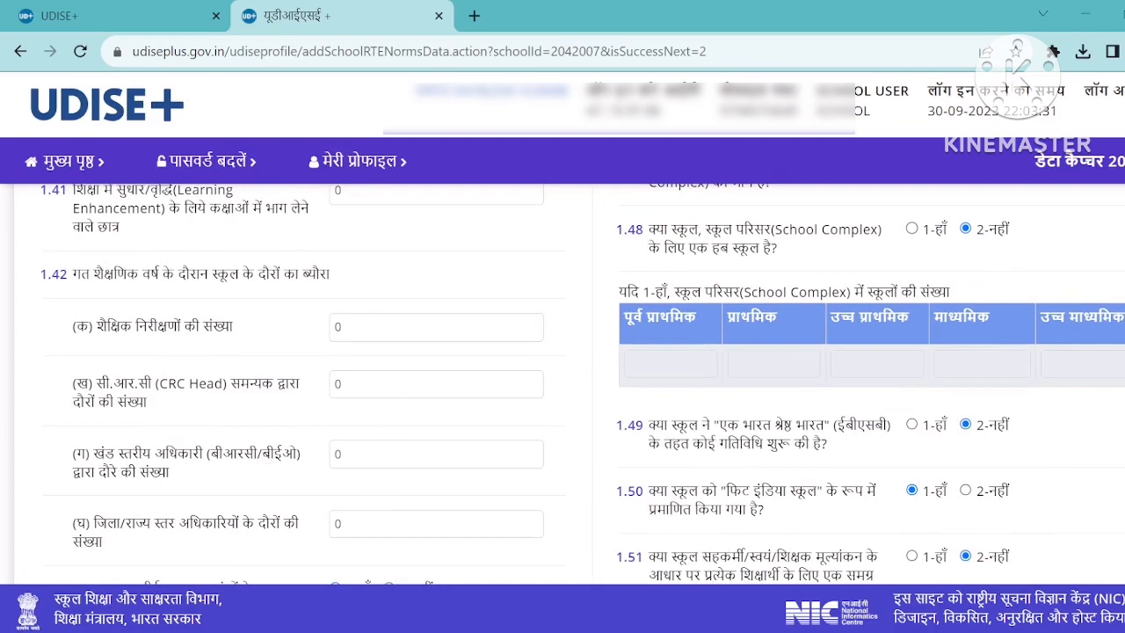
pyautogui.scroll(-1, 582, 384)
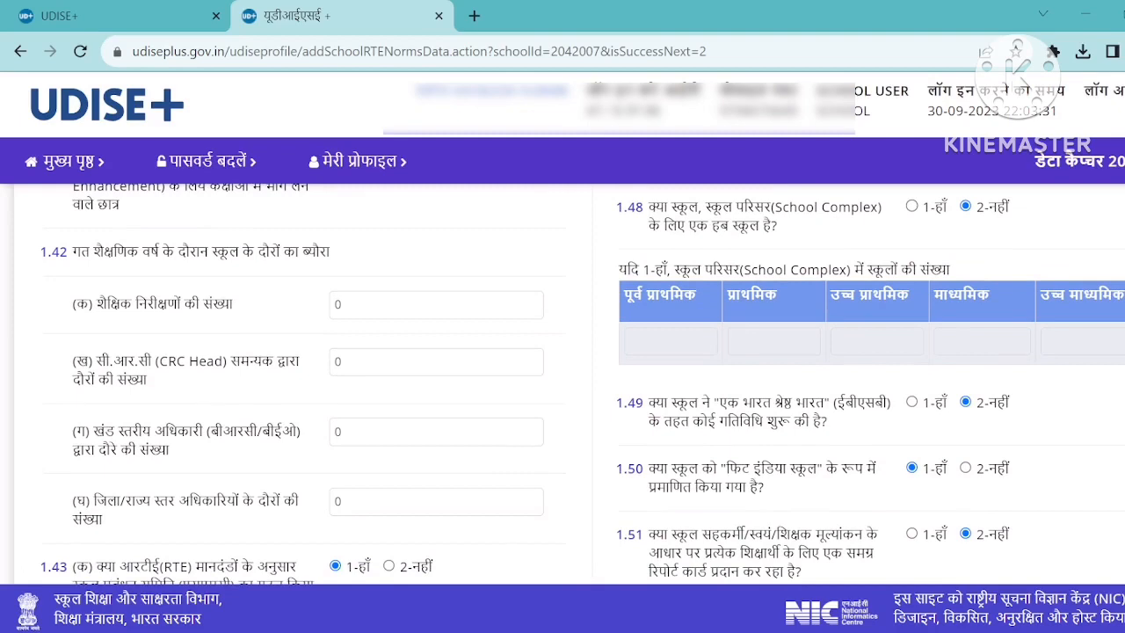
pyautogui.scroll(-3, 582, 384)
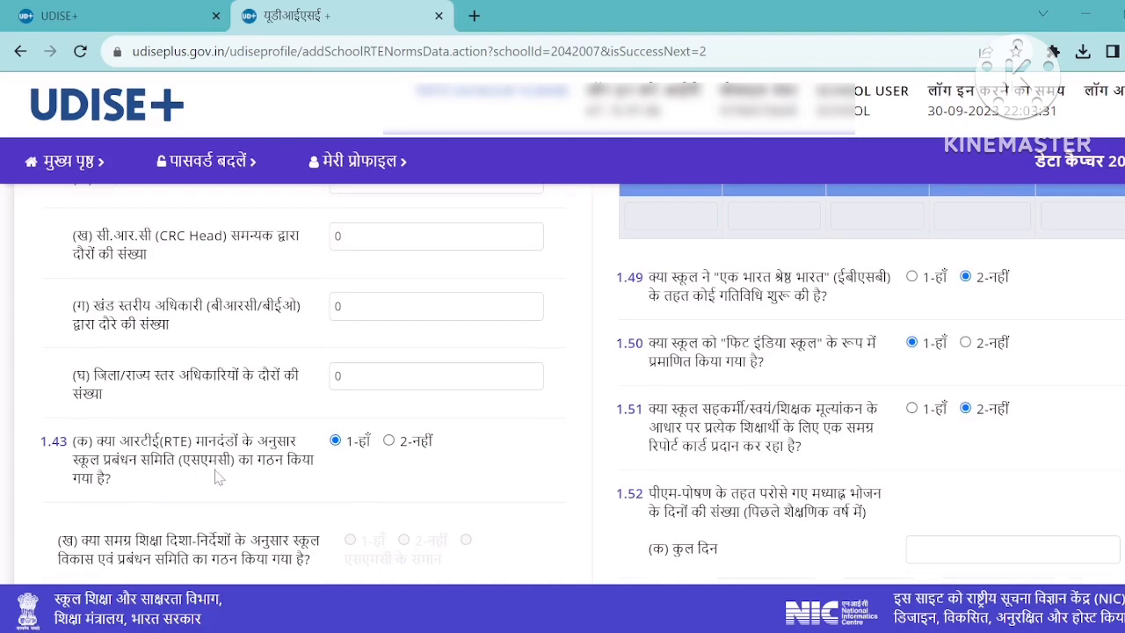
pyautogui.scroll(-1, 219, 478)
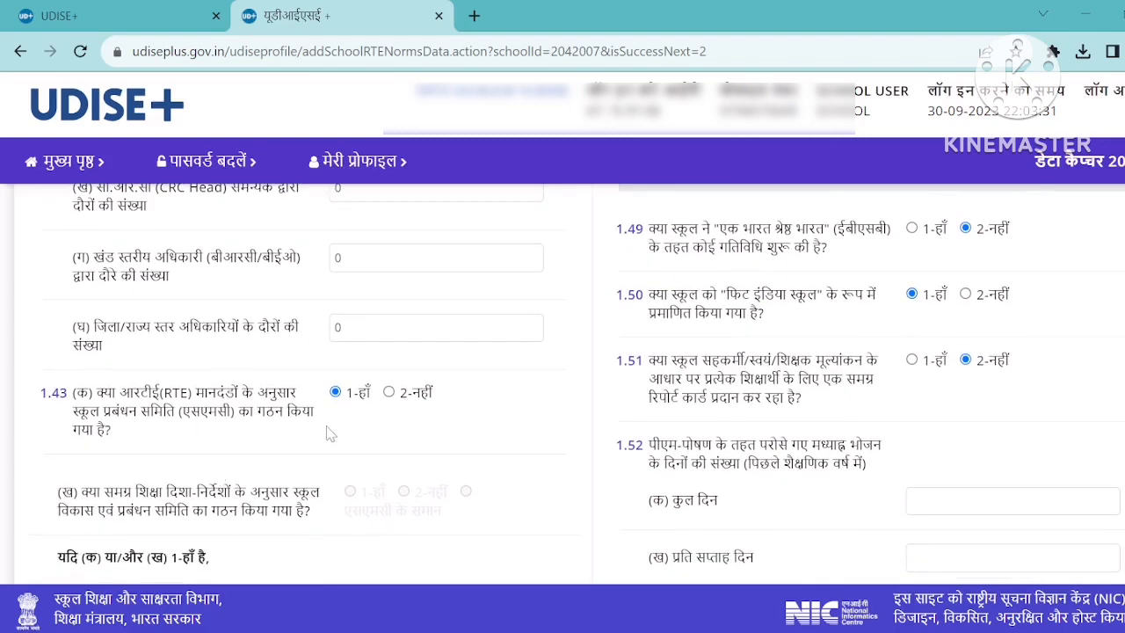
# Step: Set the number of SMC/SMDC meetings held in the previous academic year to 11 in question 1.43
pyautogui.scroll(-3, 334, 430)
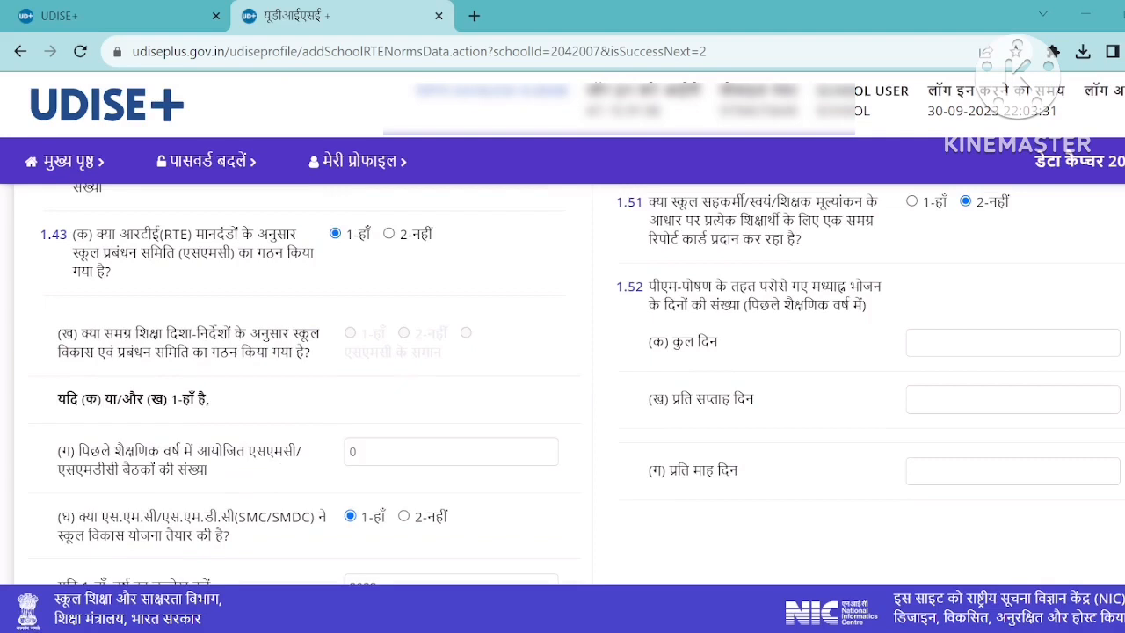
pyautogui.click(362, 452)
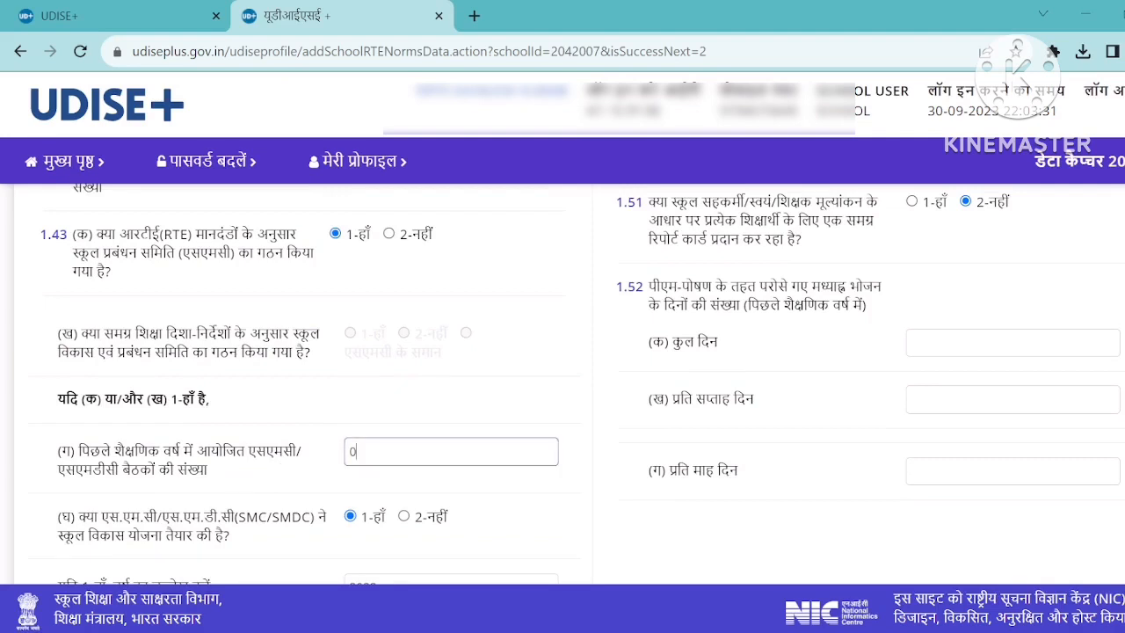
pyautogui.press('BackSpace')
pyautogui.write('11')
pyautogui.scroll(-2, 299, 387)
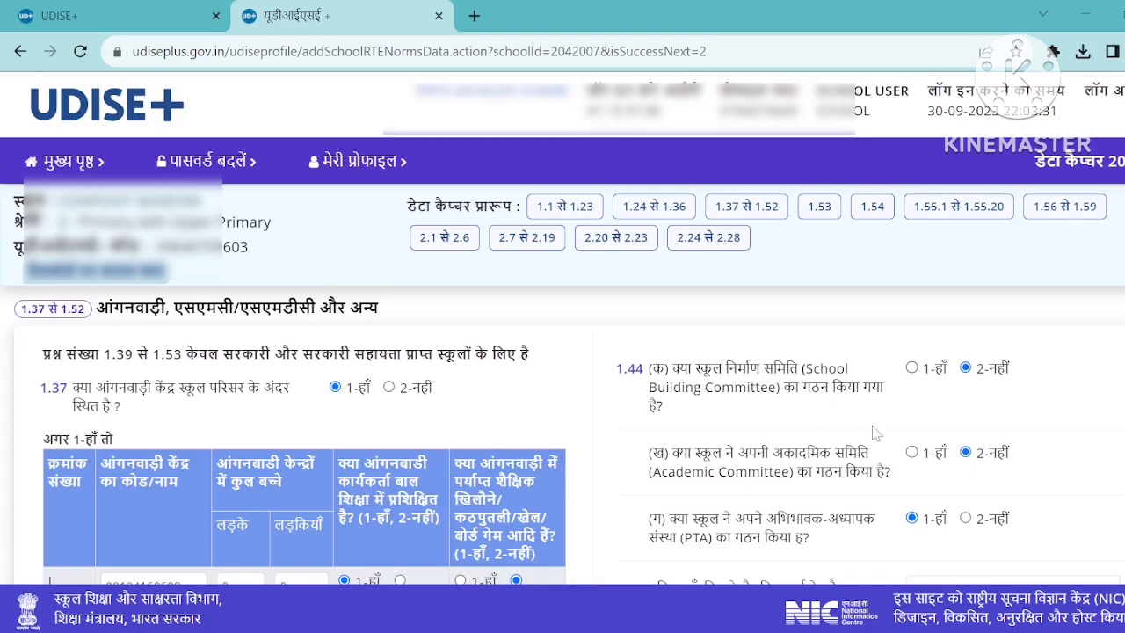
# Step: Set the previous year's PTA meetings to 11 in question 1.44 and answer 1-हाँ to question 1.45 on PFMS registration
pyautogui.scroll(-1, 875, 433)
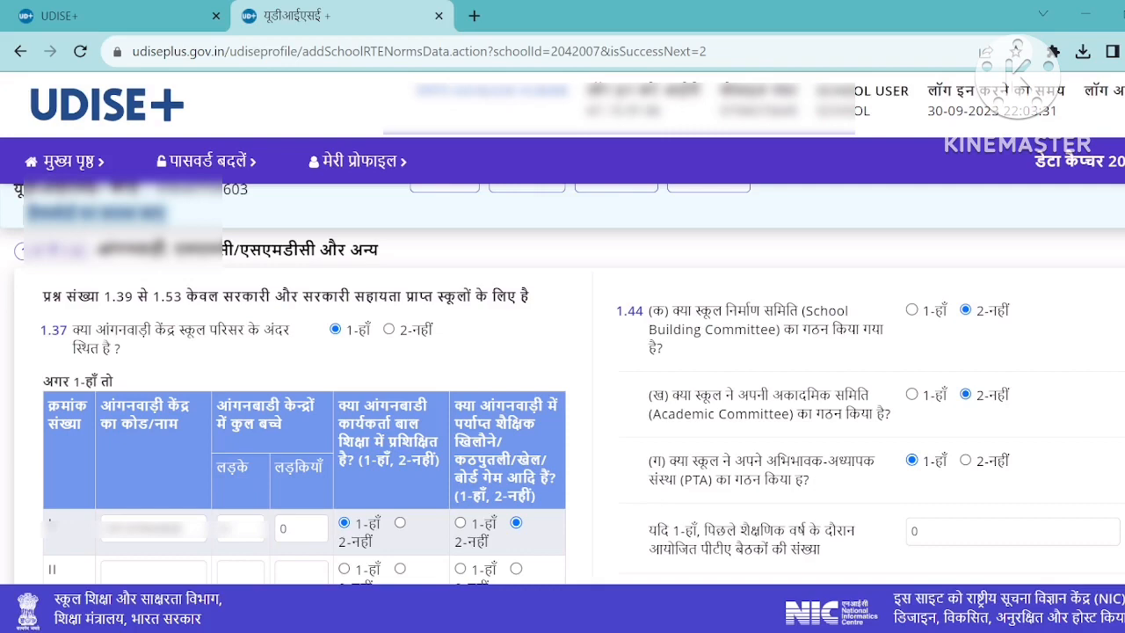
pyautogui.scroll(-1, 919, 478)
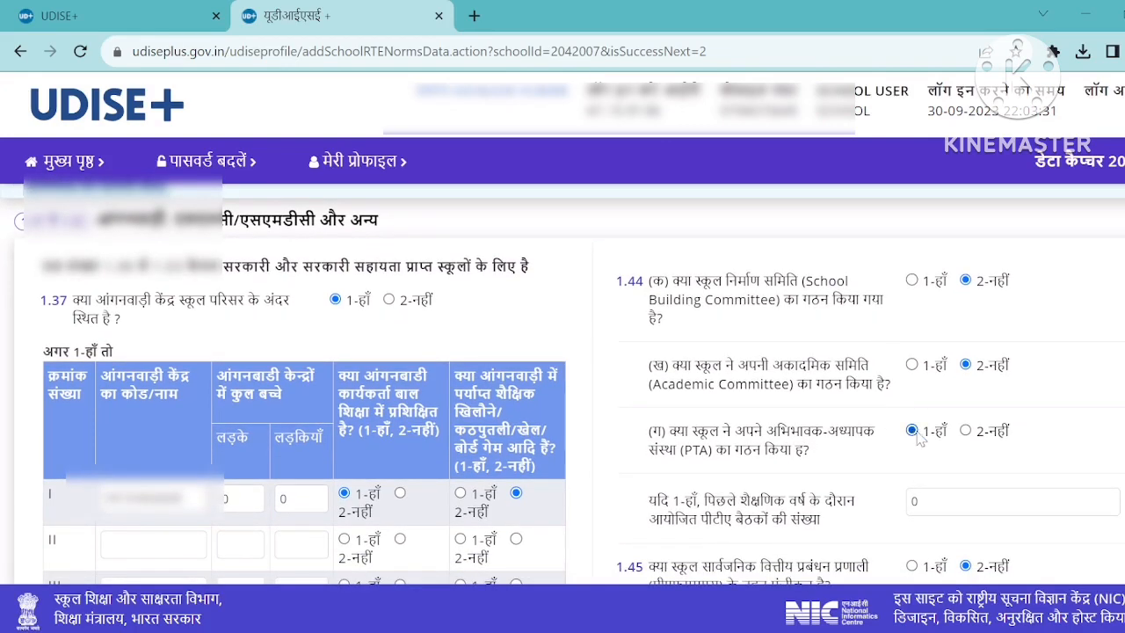
pyautogui.scroll(-2, 916, 437)
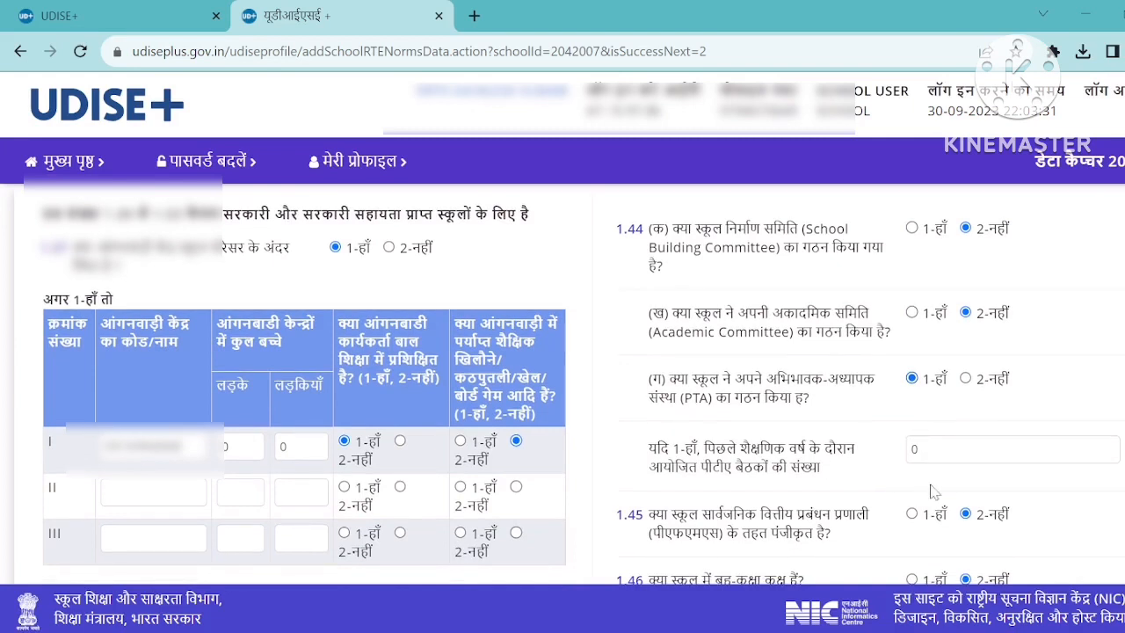
pyautogui.click(977, 449)
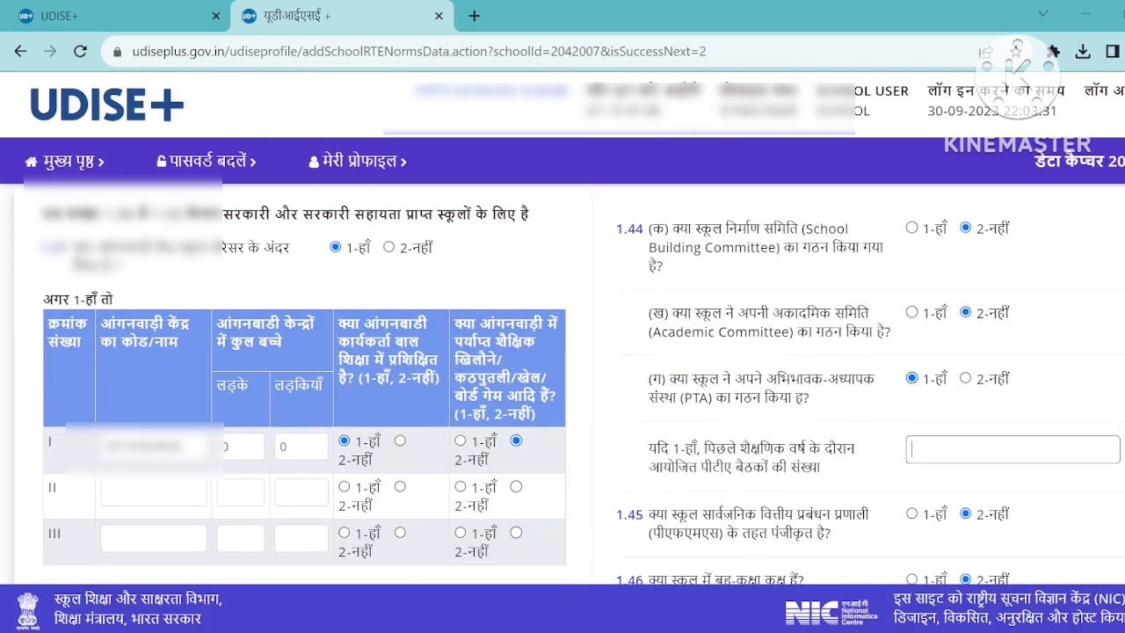
pyautogui.write('11')
pyautogui.scroll(-2, 562, 383)
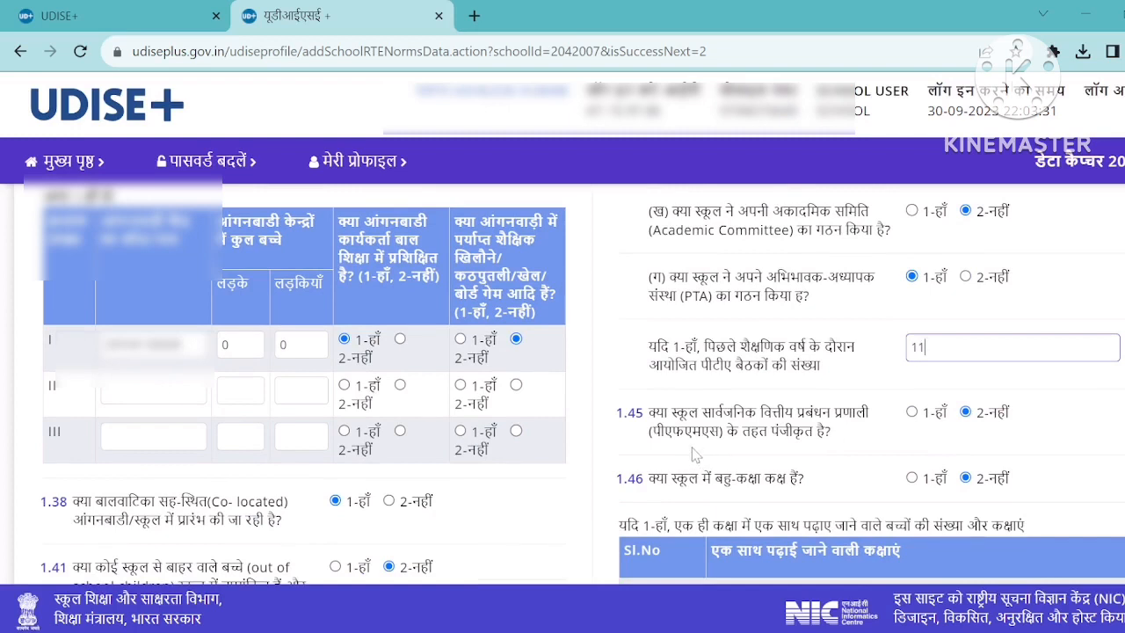
pyautogui.click(912, 414)
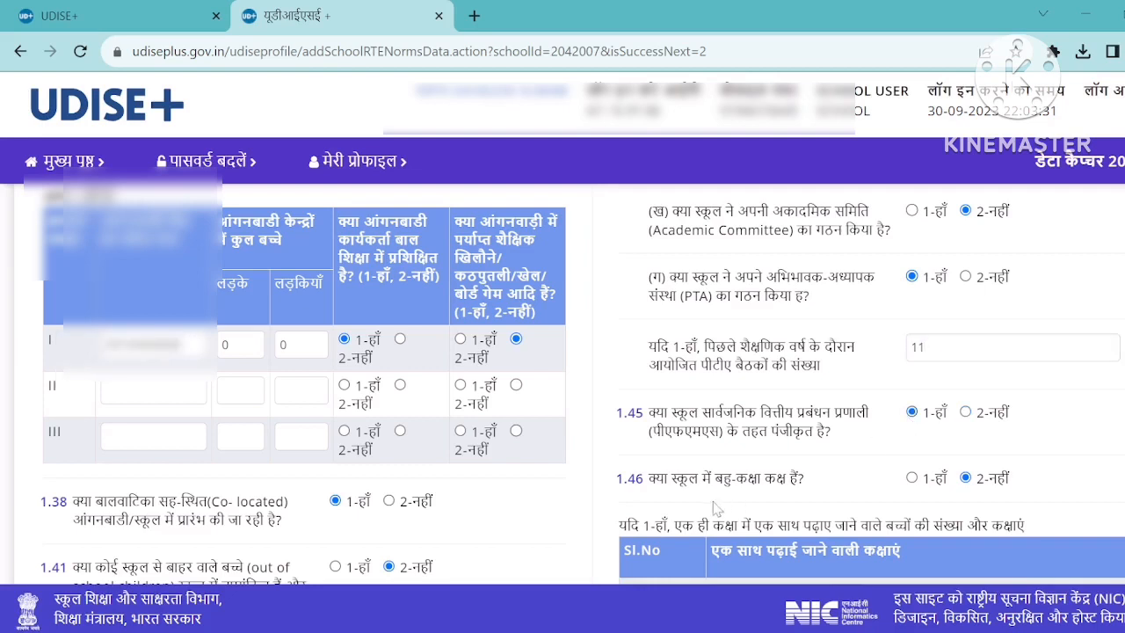
# Step: Review questions 1.46 to 1.50 on multi-grade classes, School Complex, Ek Bharat Shreshtha Bharat activities and Fit India certification
pyautogui.scroll(-1, 809, 490)
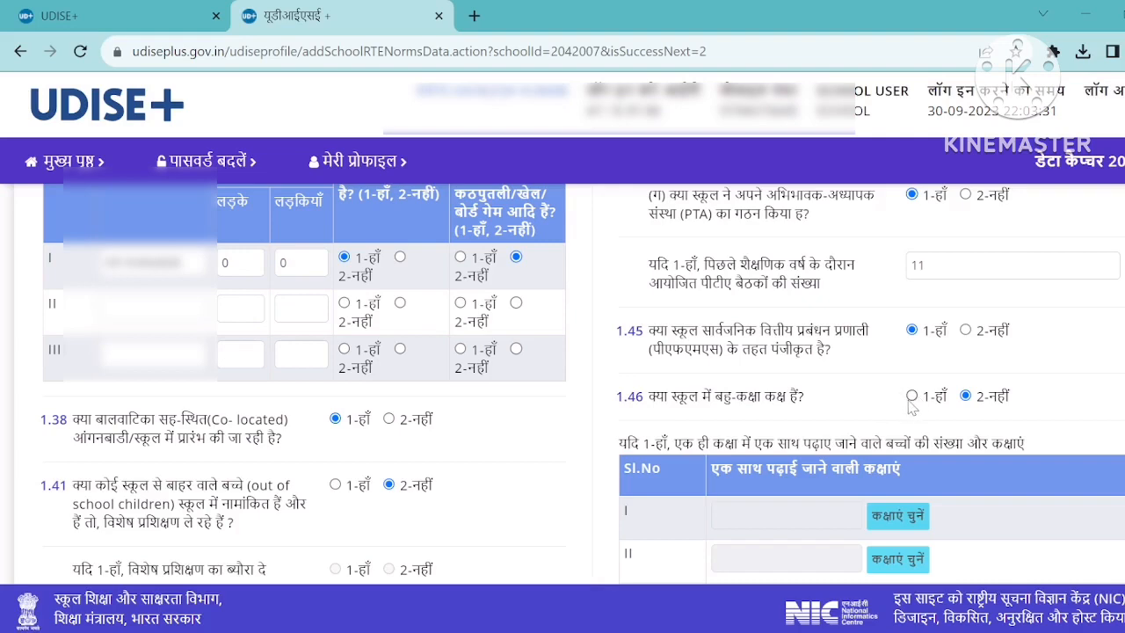
pyautogui.scroll(-1, 969, 411)
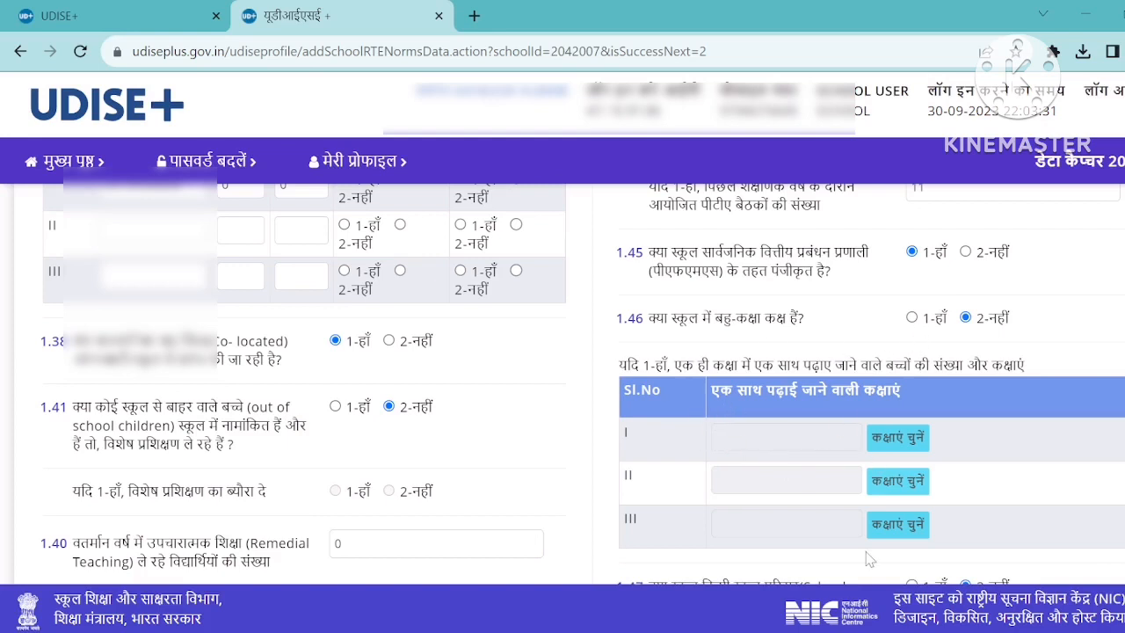
pyautogui.scroll(-4, 868, 559)
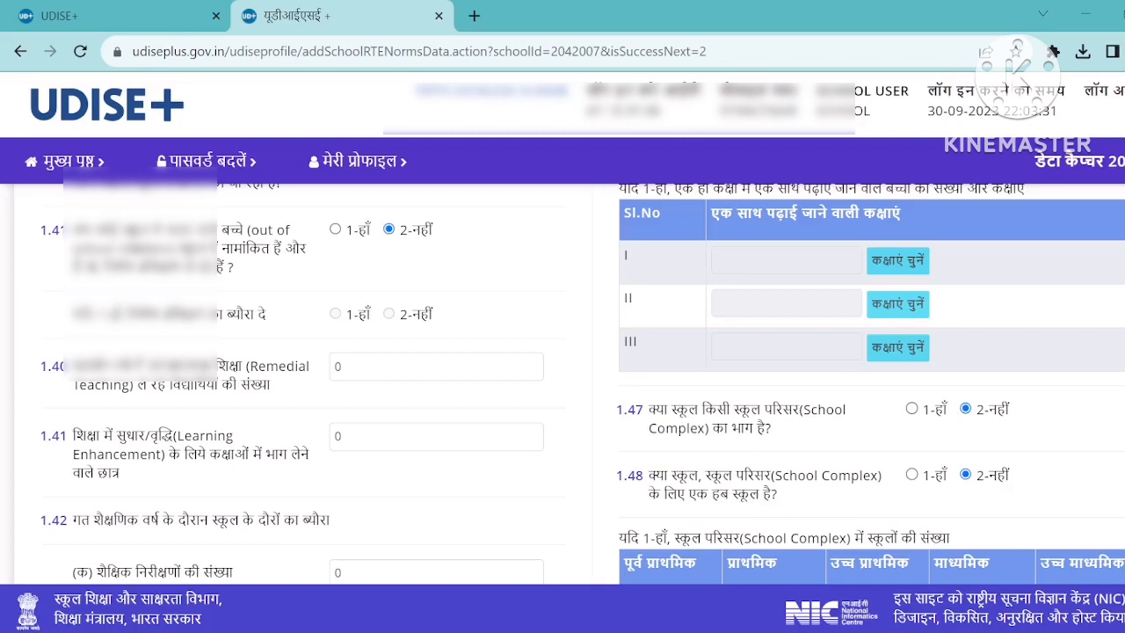
pyautogui.scroll(-1, 695, 498)
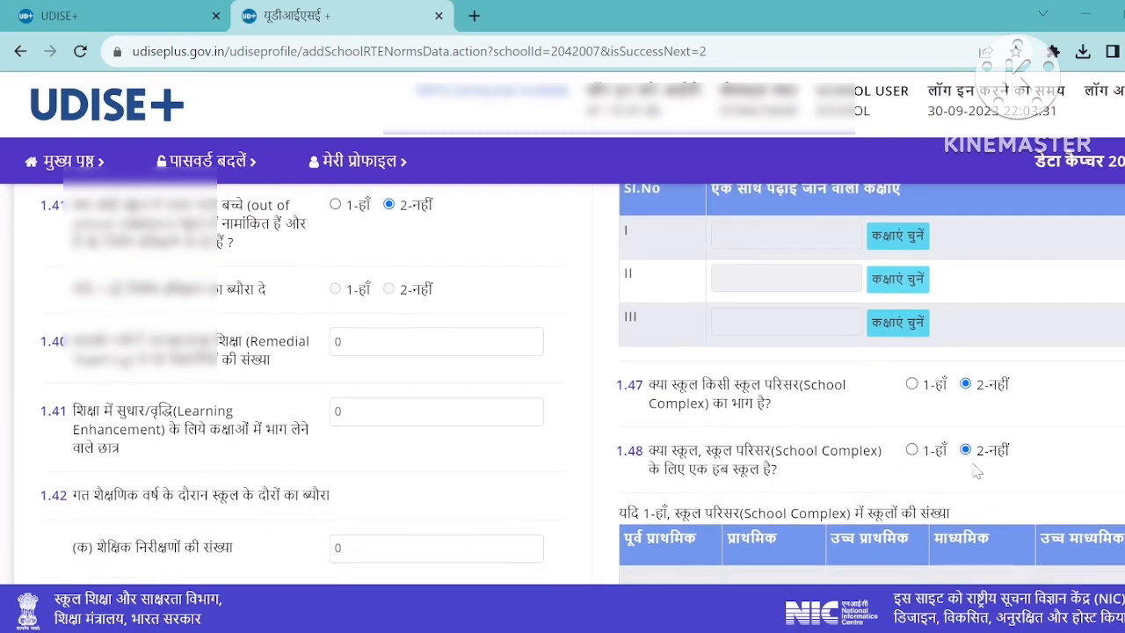
pyautogui.scroll(-2, 980, 468)
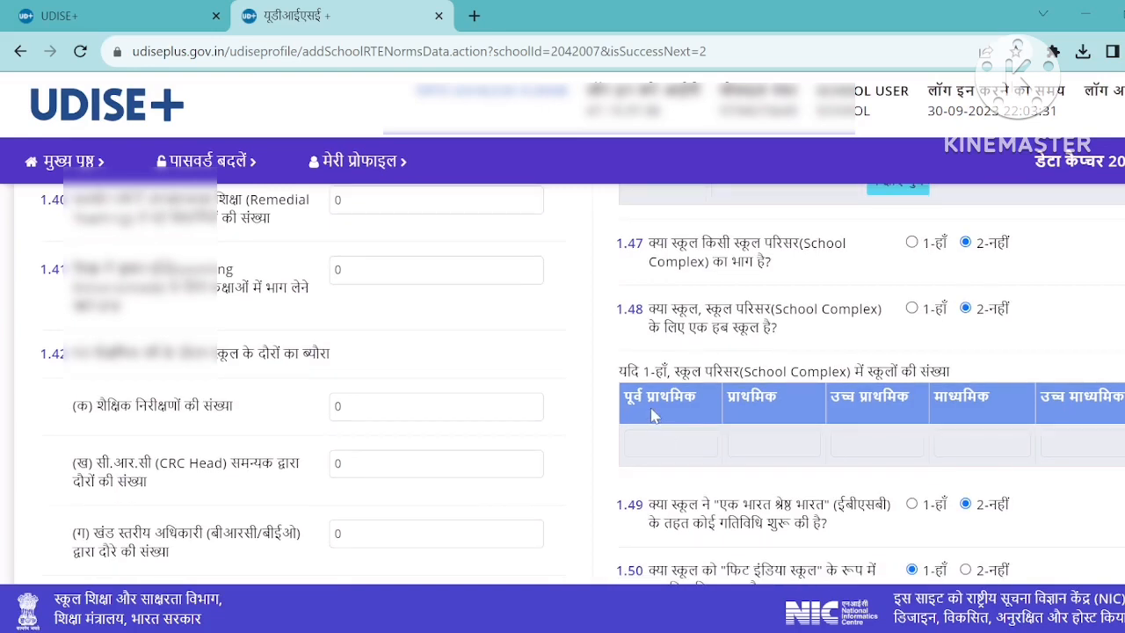
pyautogui.scroll(-1, 714, 459)
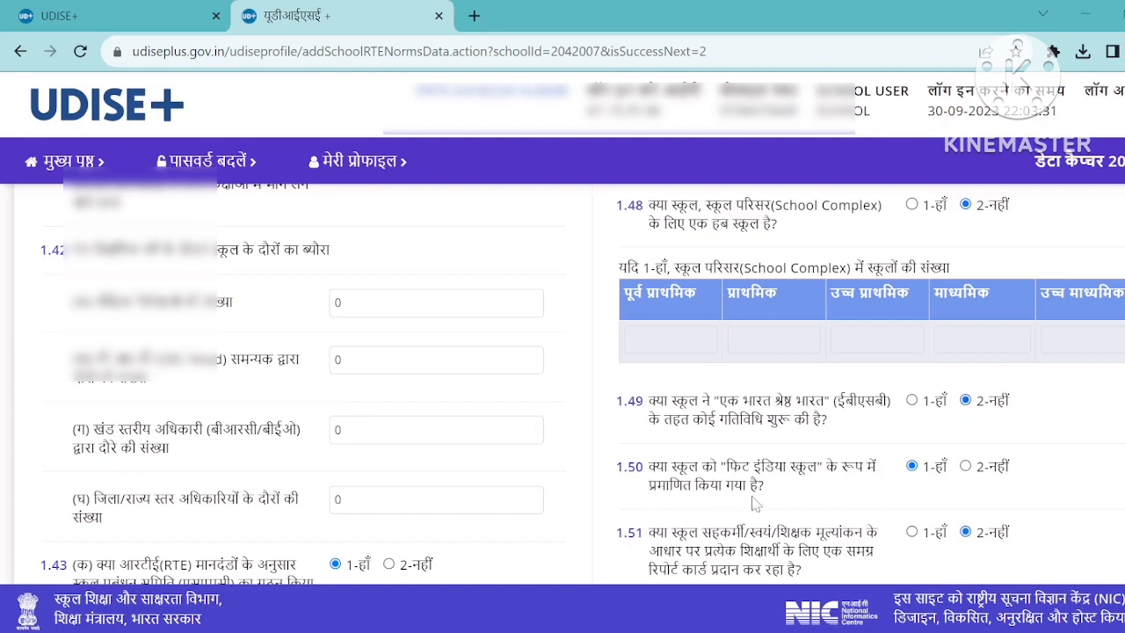
pyautogui.scroll(-1, 763, 498)
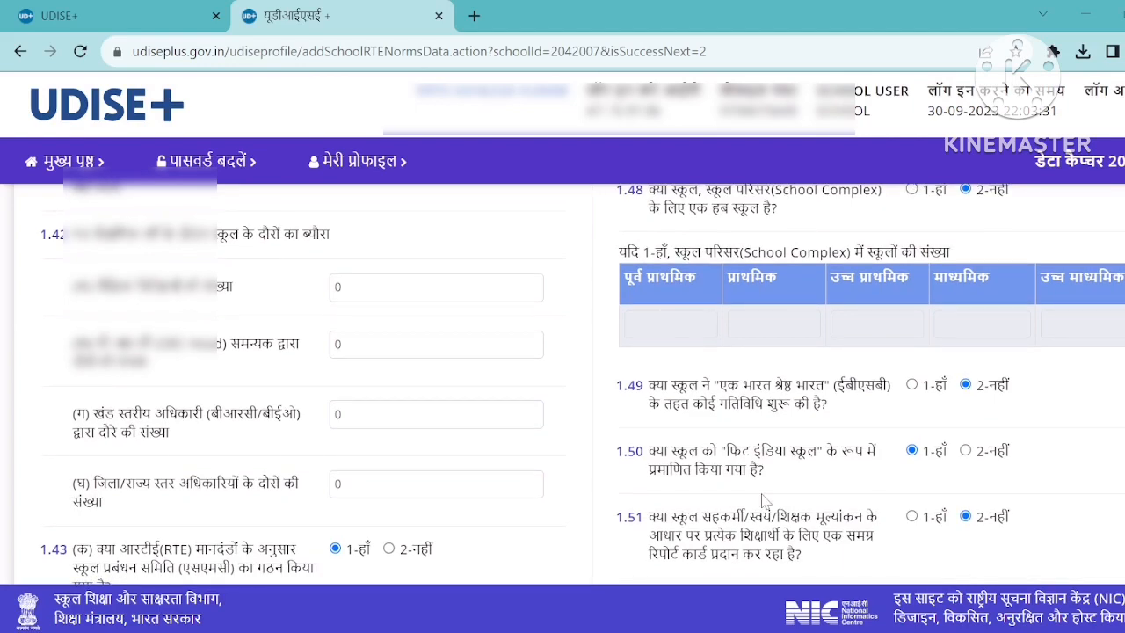
# Step: Fill in question 1.52 on PM-POSHAN mid-day meals with 220 total days, 6 days per week and 25 days per month
pyautogui.scroll(-1, 763, 498)
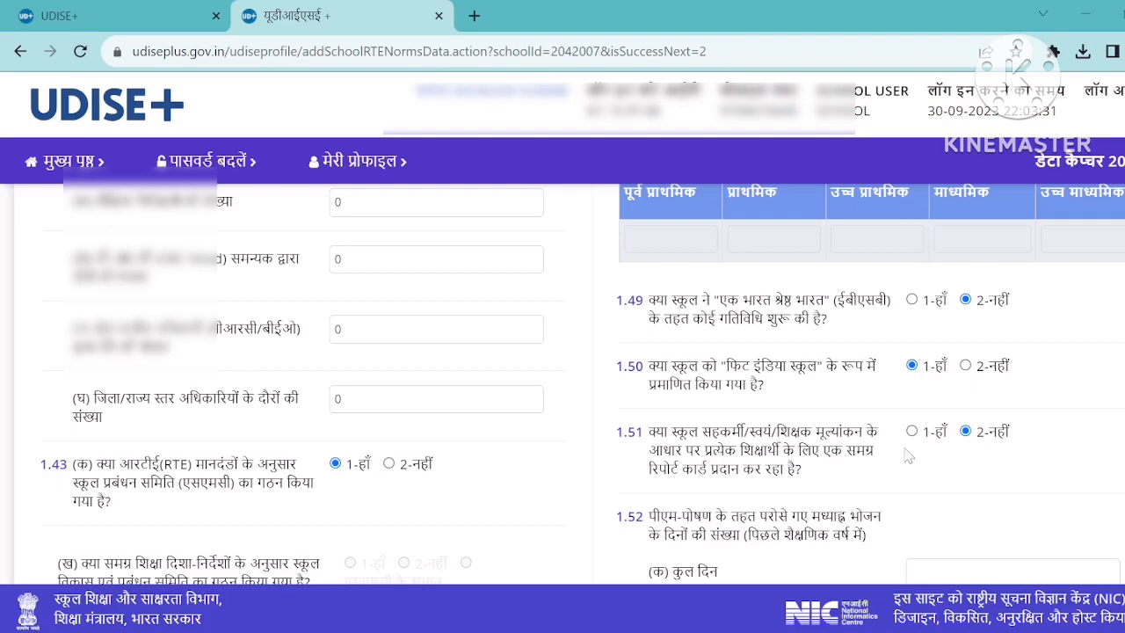
pyautogui.scroll(-3, 1022, 447)
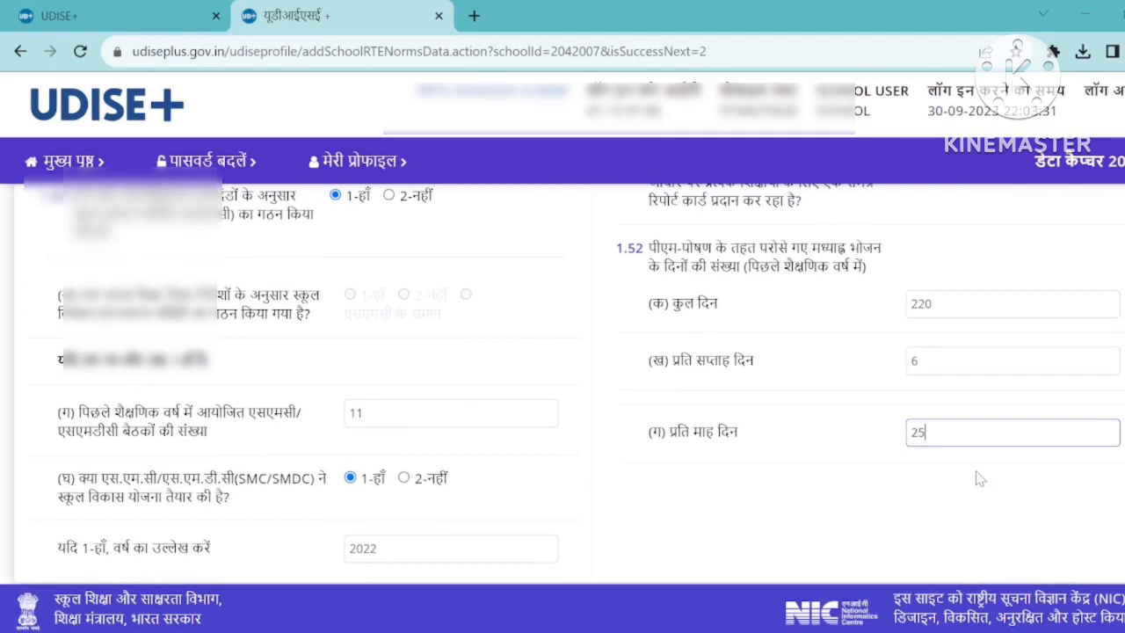
pyautogui.scroll(-2, 978, 474)
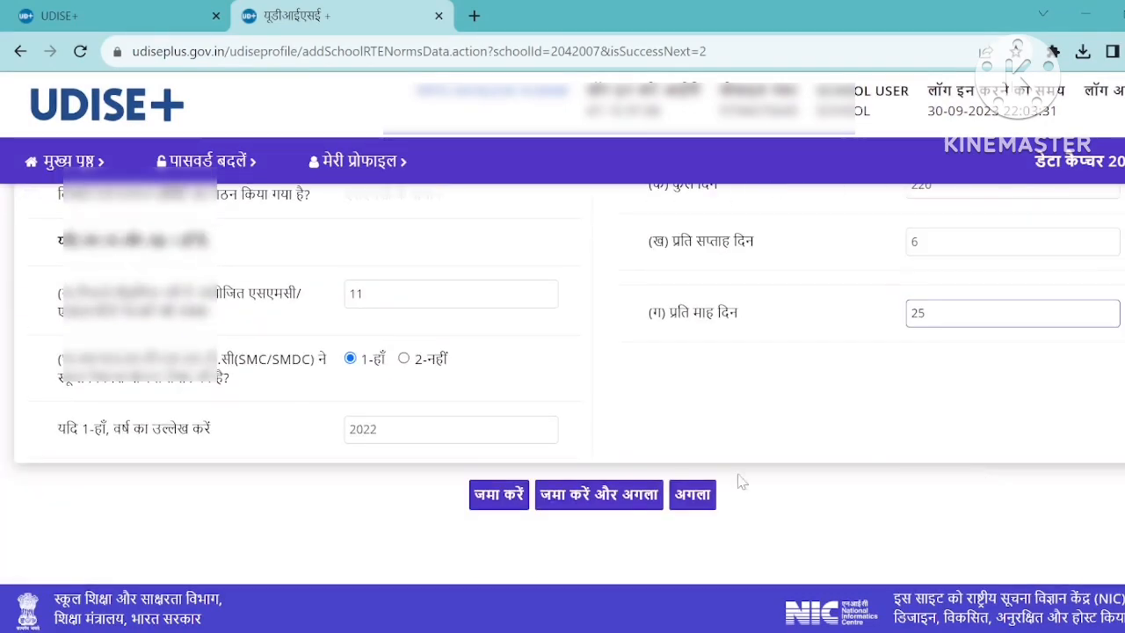
# Step: Save the current form and continue to 1.53, answering 1-हाँ to 1.53.1 on free textbook sets for primary and upper primary
pyautogui.click(594, 510)
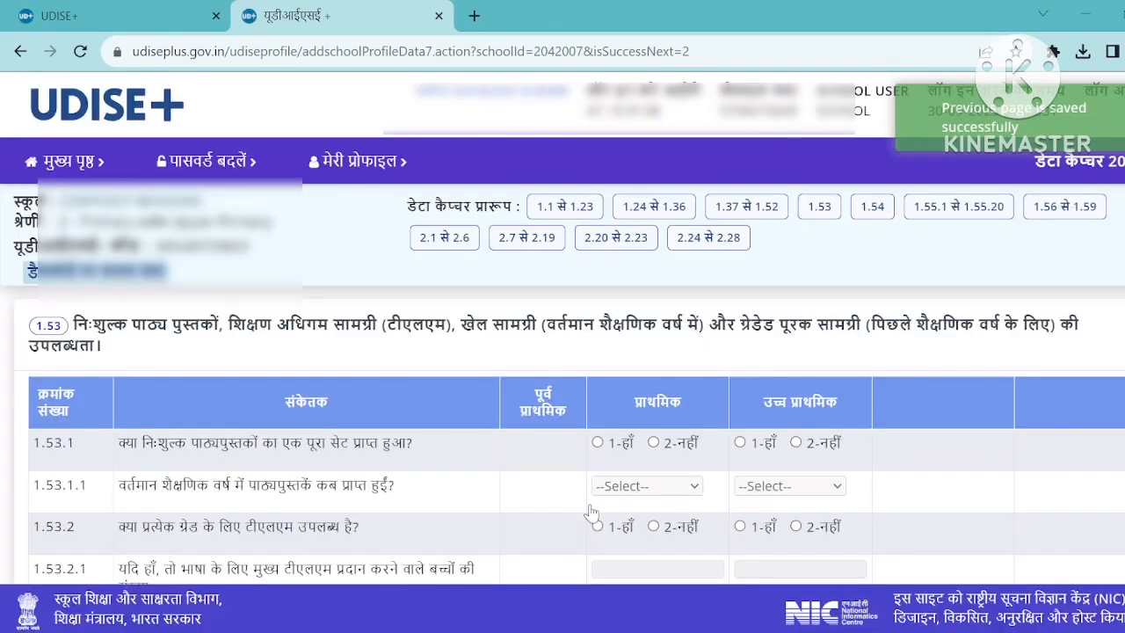
pyautogui.scroll(-1, 592, 513)
pyautogui.click(598, 359)
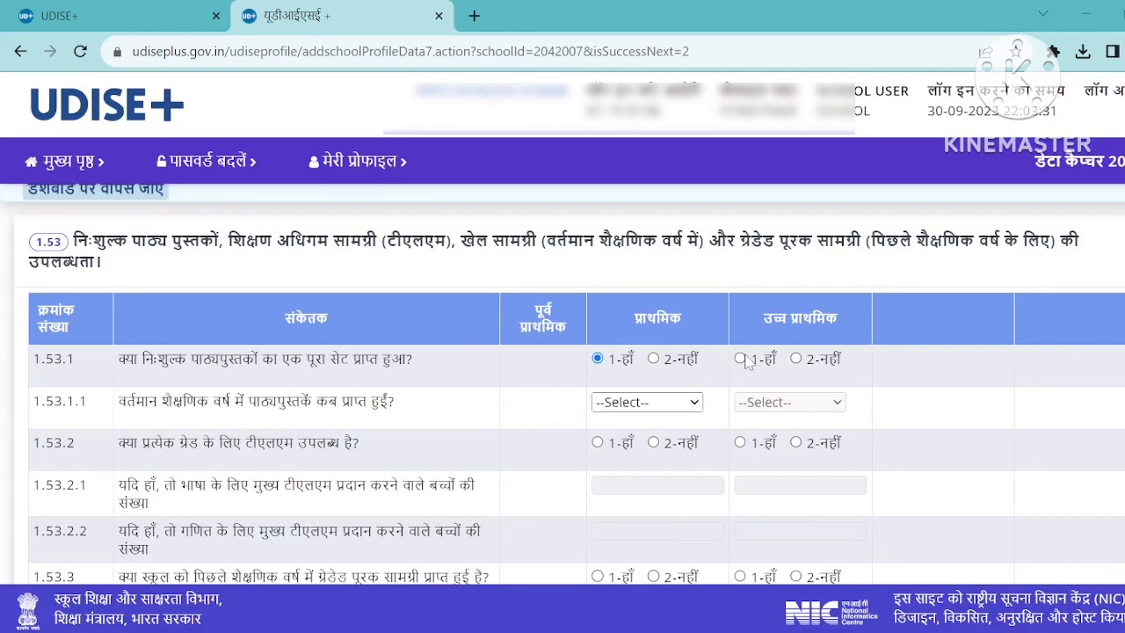
pyautogui.click(740, 359)
# Step: Set the textbook receipt month in 1.53.1.1 to 4 - April for both primary and upper primary
pyautogui.click(671, 400)
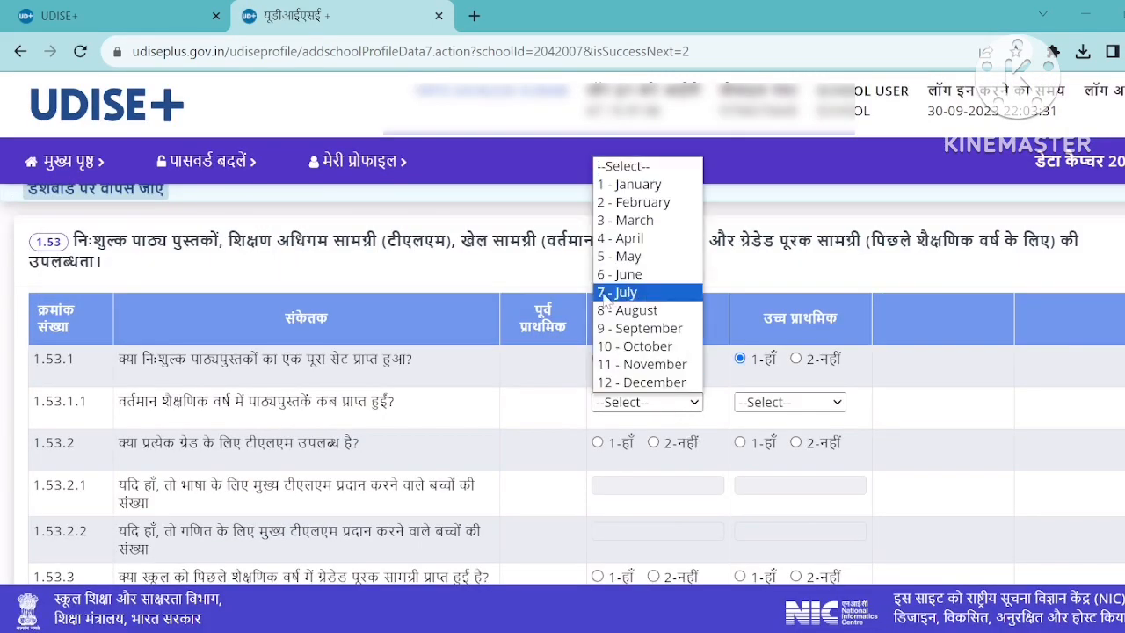
pyautogui.click(620, 238)
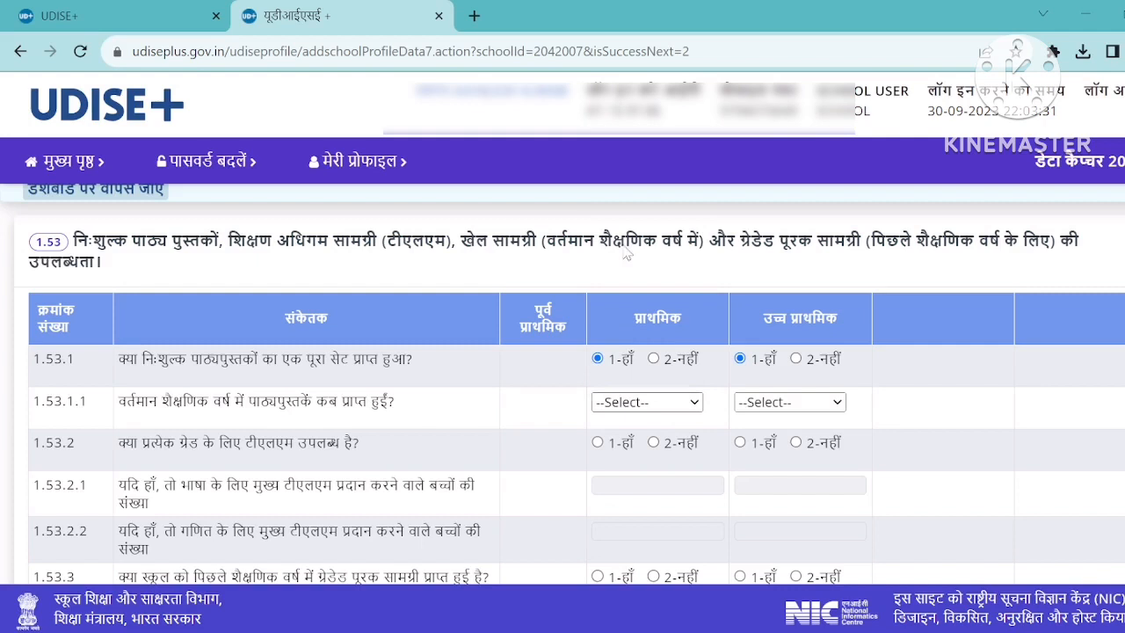
pyautogui.click(802, 402)
pyautogui.click(776, 245)
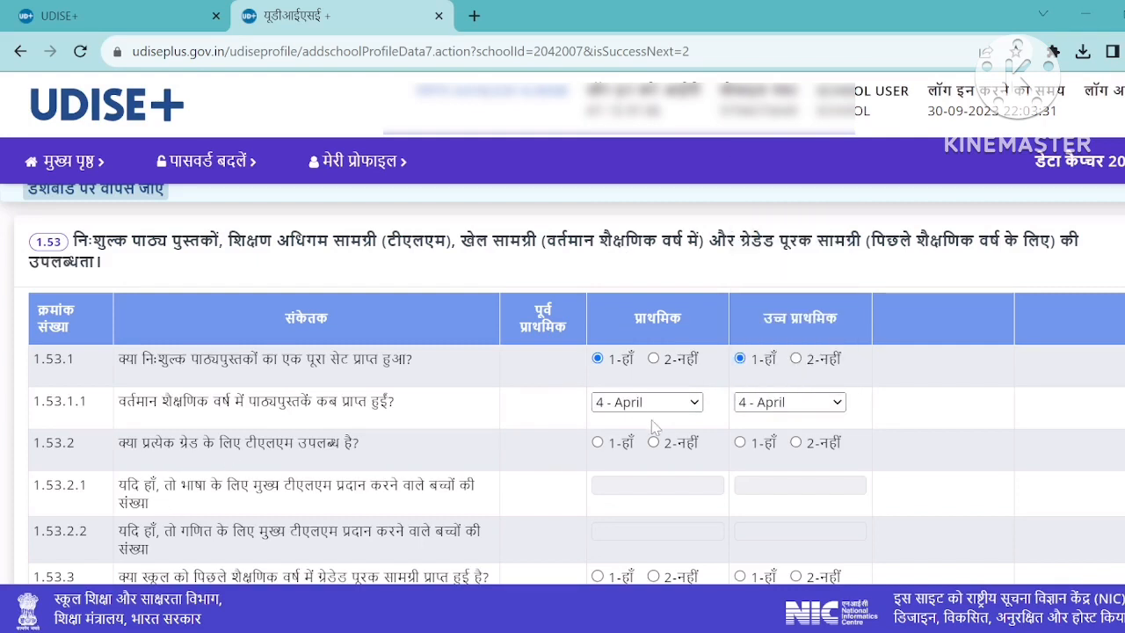
# Step: Answer 1-हाँ to 1.53.2 on TLM availability and enter 309 children for language in 1.53.2.1, for primary and upper primary
pyautogui.click(598, 443)
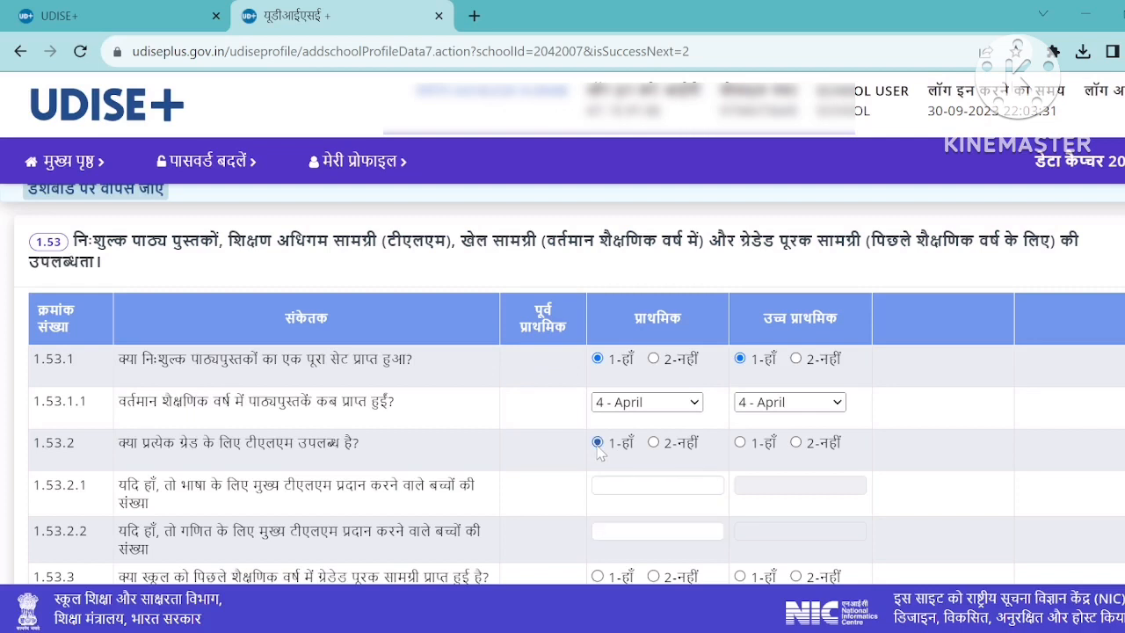
pyautogui.click(740, 443)
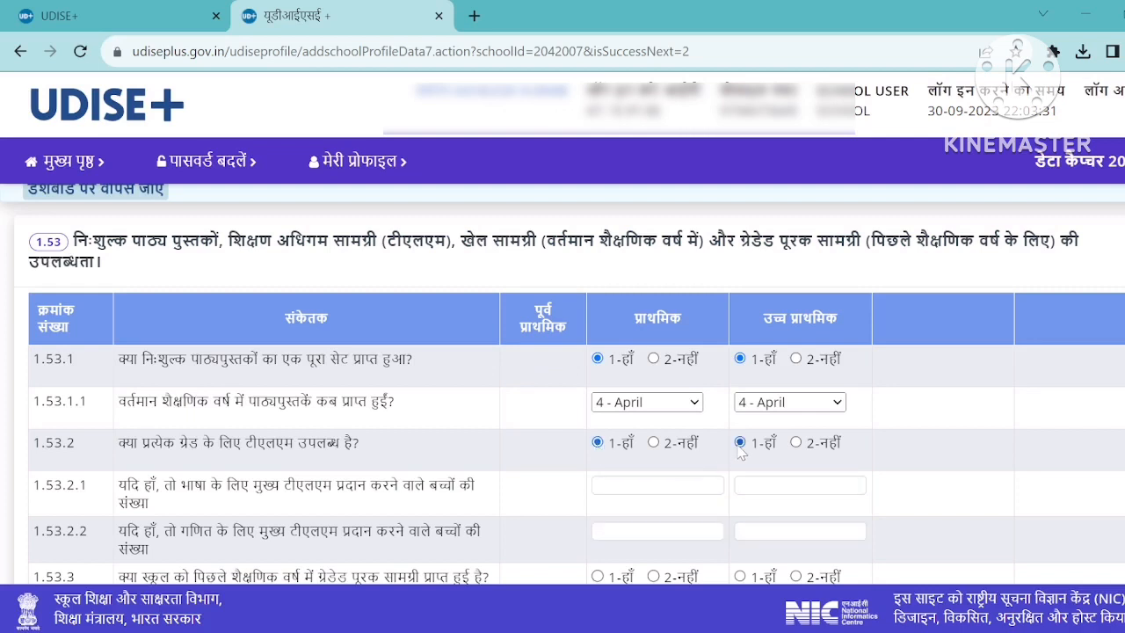
pyautogui.scroll(-3, 740, 448)
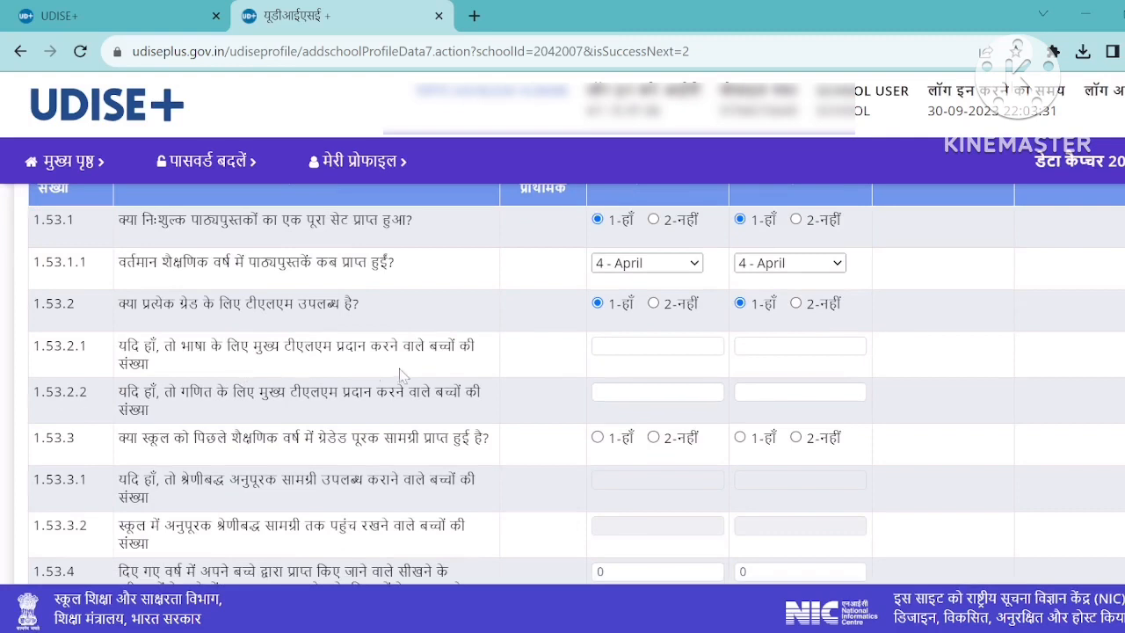
pyautogui.write('9')
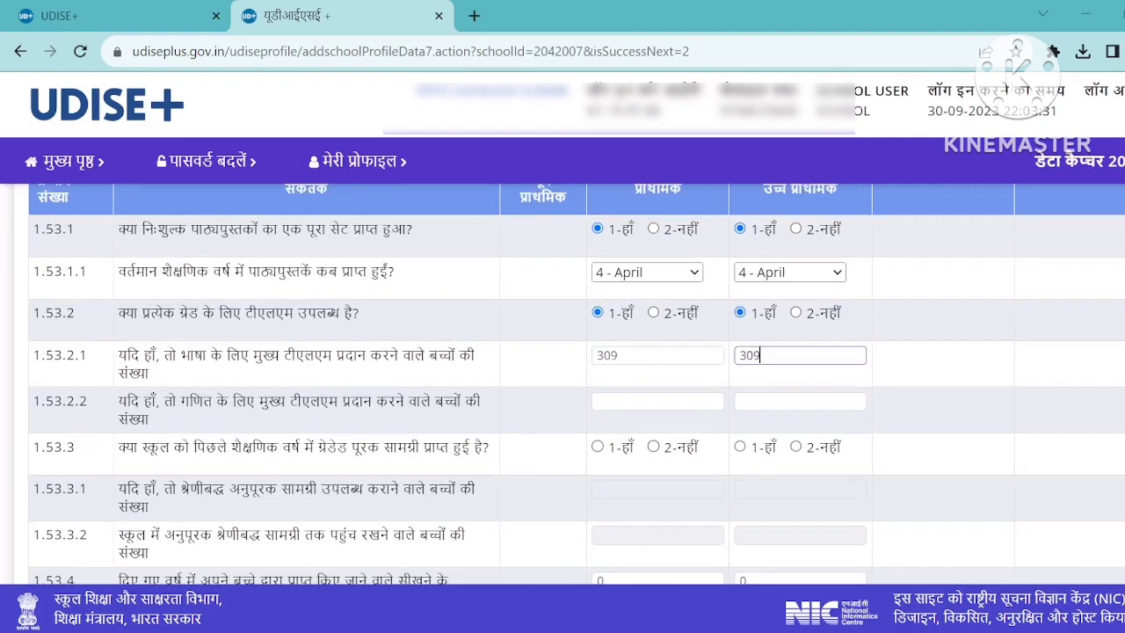
# Step: Enter 309 children provided with mathematics TLM in 1.53.2.2 for both primary and upper primary
pyautogui.press('Tab')
pyautogui.press('Tab')
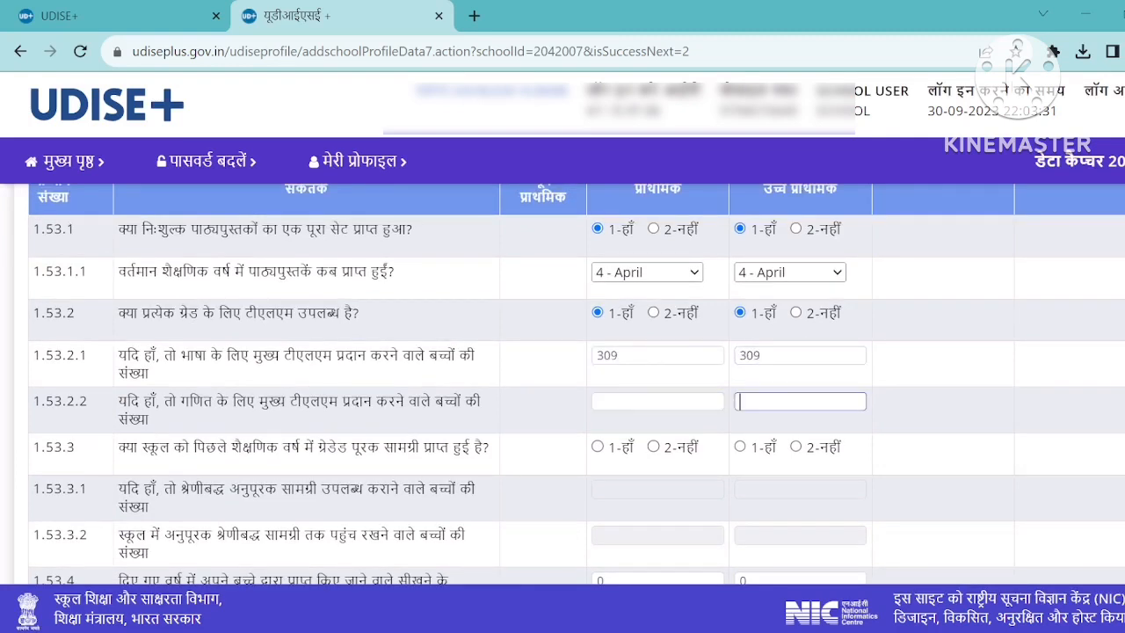
pyautogui.click(638, 423)
pyautogui.write('309')
pyautogui.press('Tab')
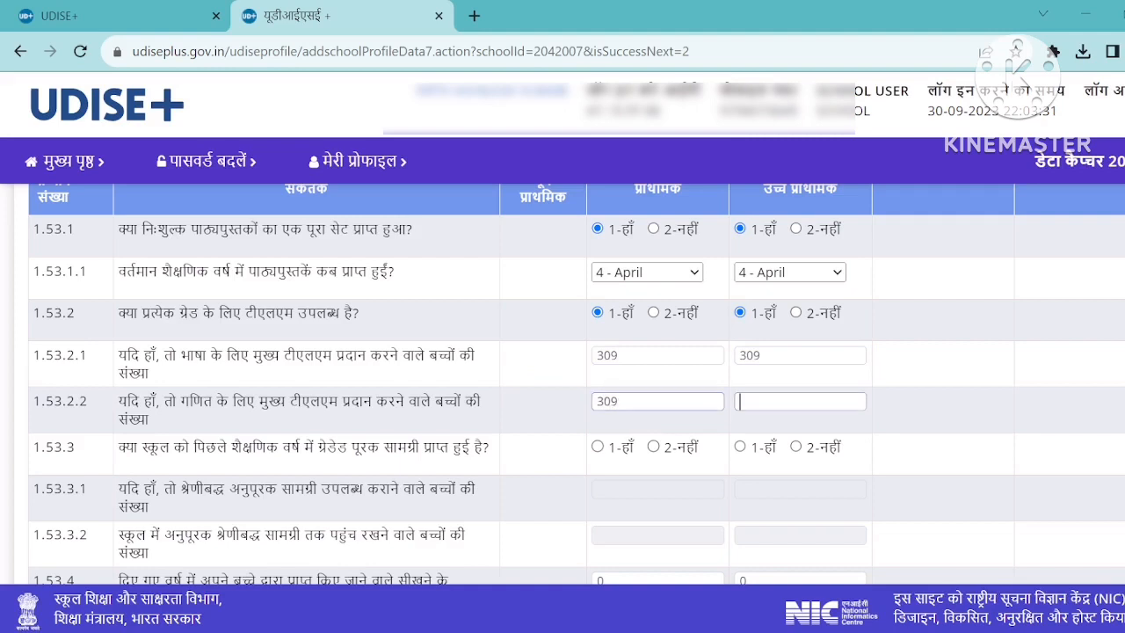
pyautogui.write('309')
pyautogui.click(597, 446)
pyautogui.click(740, 446)
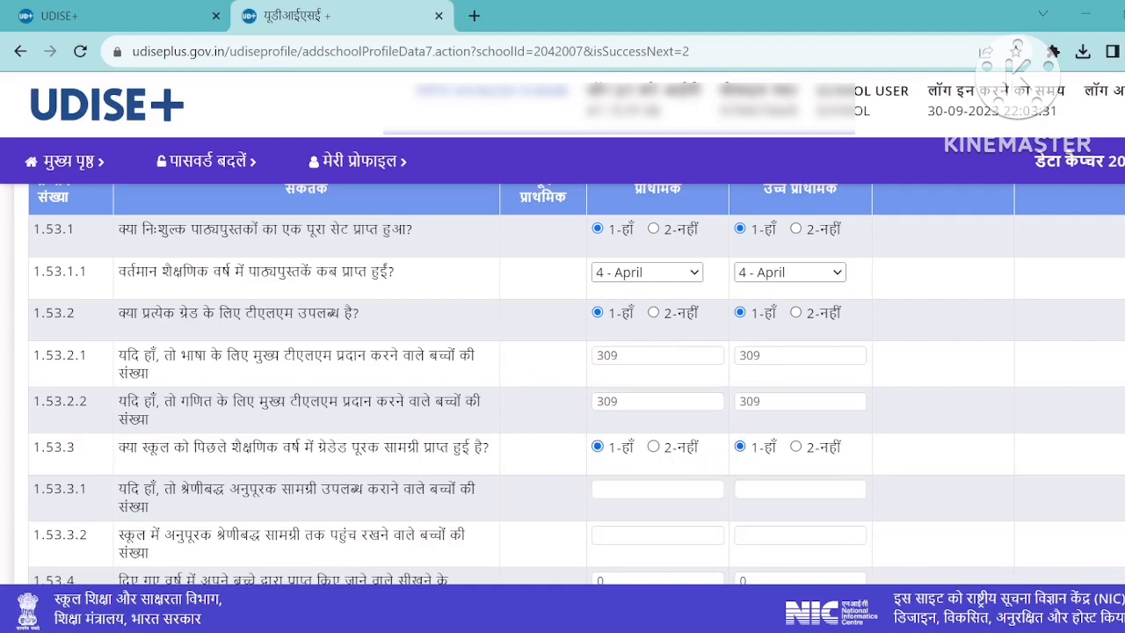
pyautogui.scroll(-1, 210, 511)
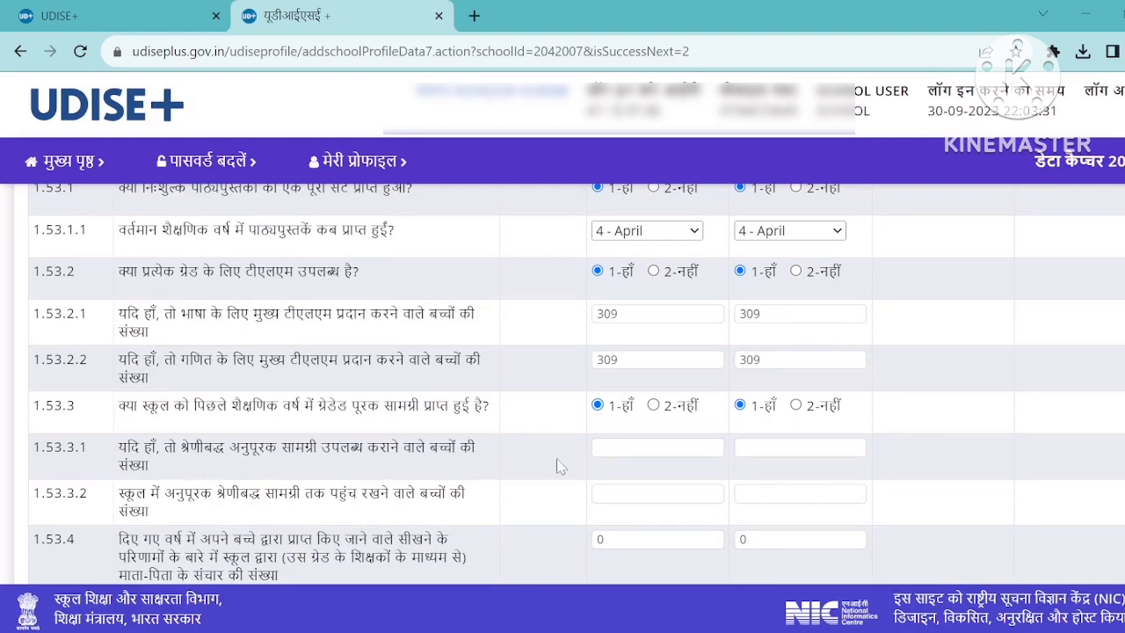
pyautogui.click(596, 448)
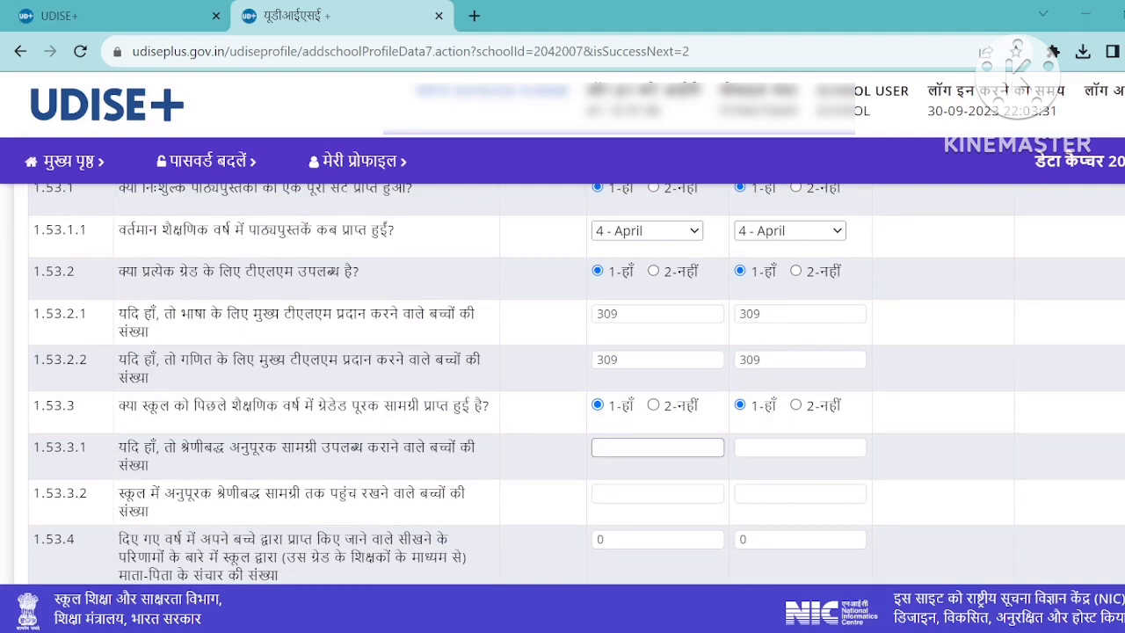
# Step: Answer 2-नहीं to 1.53.3 on graded supplementary material received last year for both primary and upper primary
pyautogui.click(655, 406)
pyautogui.click(797, 406)
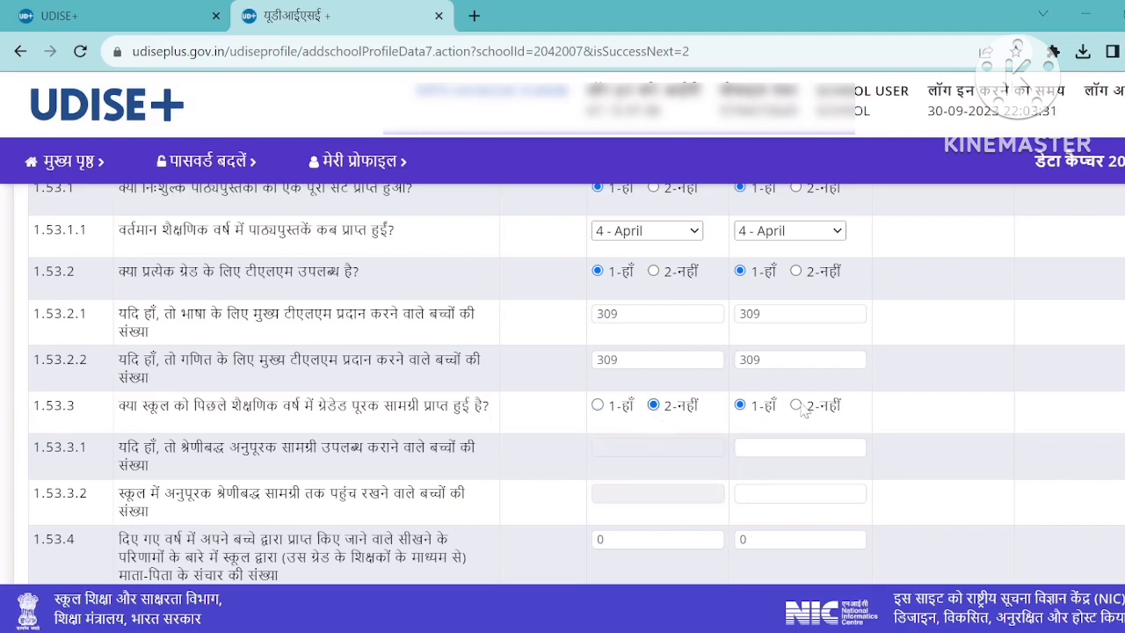
pyautogui.scroll(-1, 327, 532)
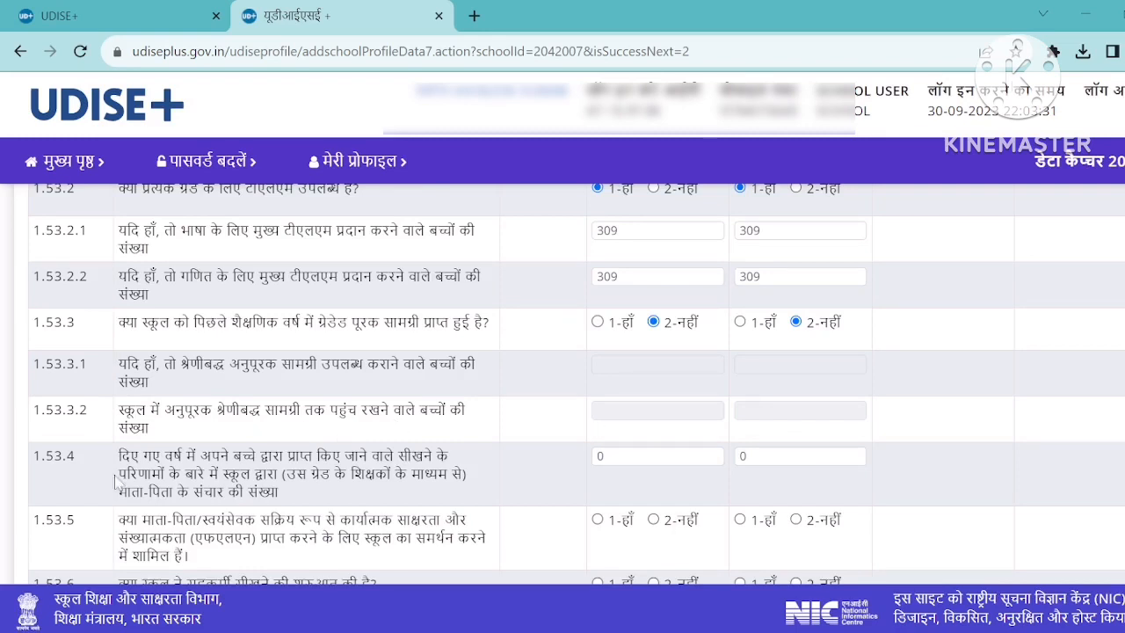
pyautogui.scroll(-1, 562, 384)
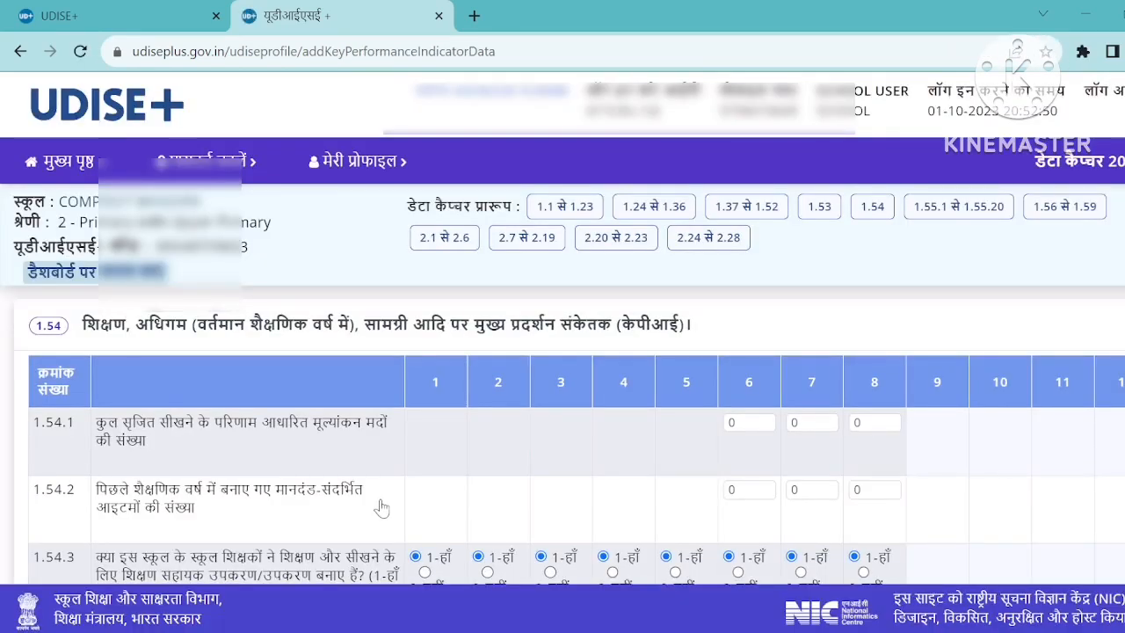
# Step: Review indicators 1.54.1 to 1.54.4 on assessment items, criterion-referenced items, teaching aids and enrichment activities across the classes
pyautogui.click(747, 423)
pyautogui.press('Tab')
pyautogui.scroll(-1, 839, 425)
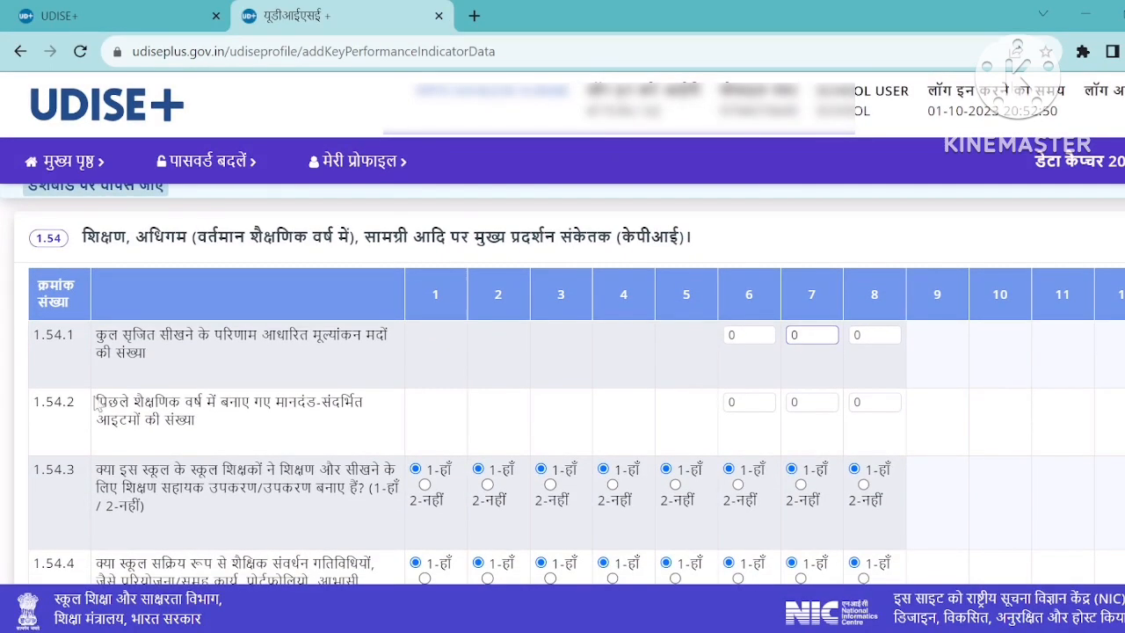
pyautogui.moveTo(97, 403); pyautogui.dragTo(256, 423)
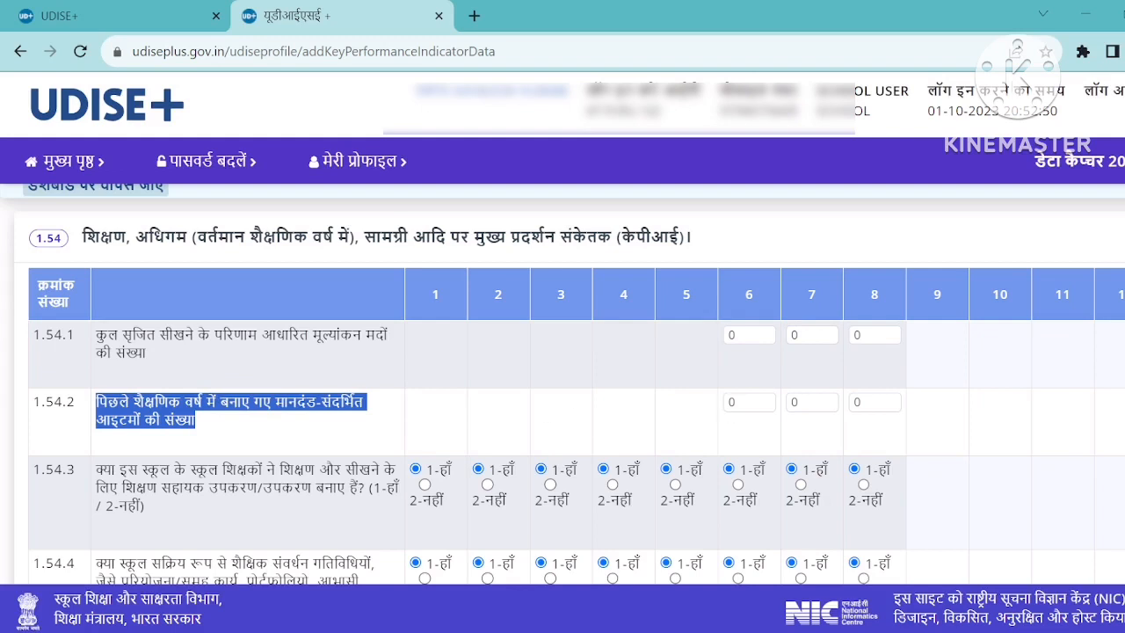
pyautogui.press('Tab')
pyautogui.press('Tab')
pyautogui.press('Tab')
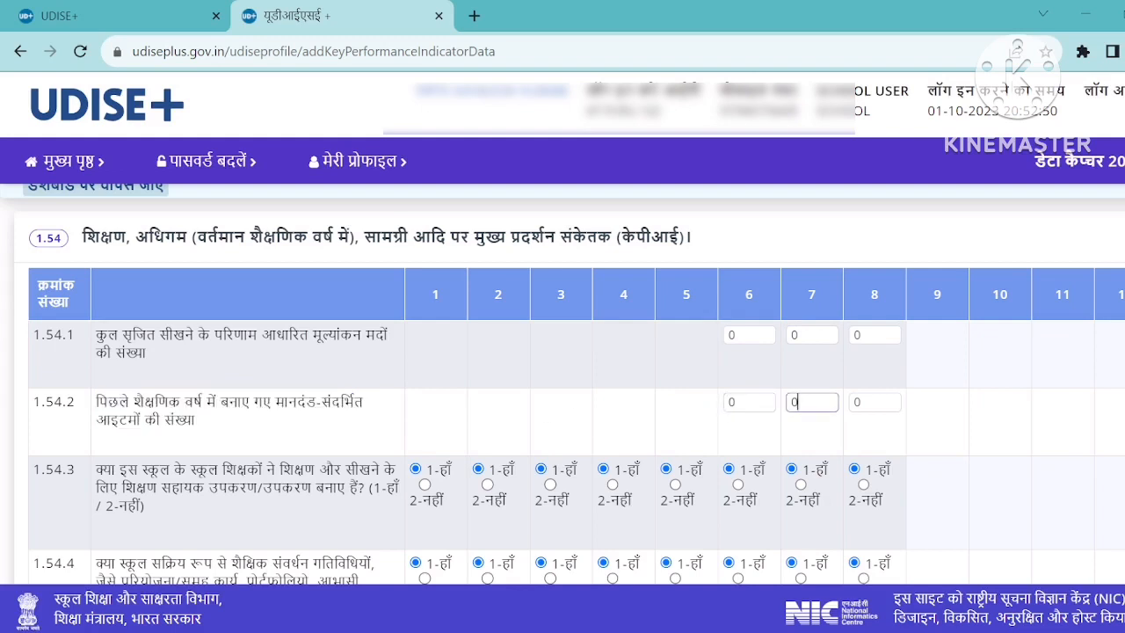
pyautogui.scroll(-1, 563, 385)
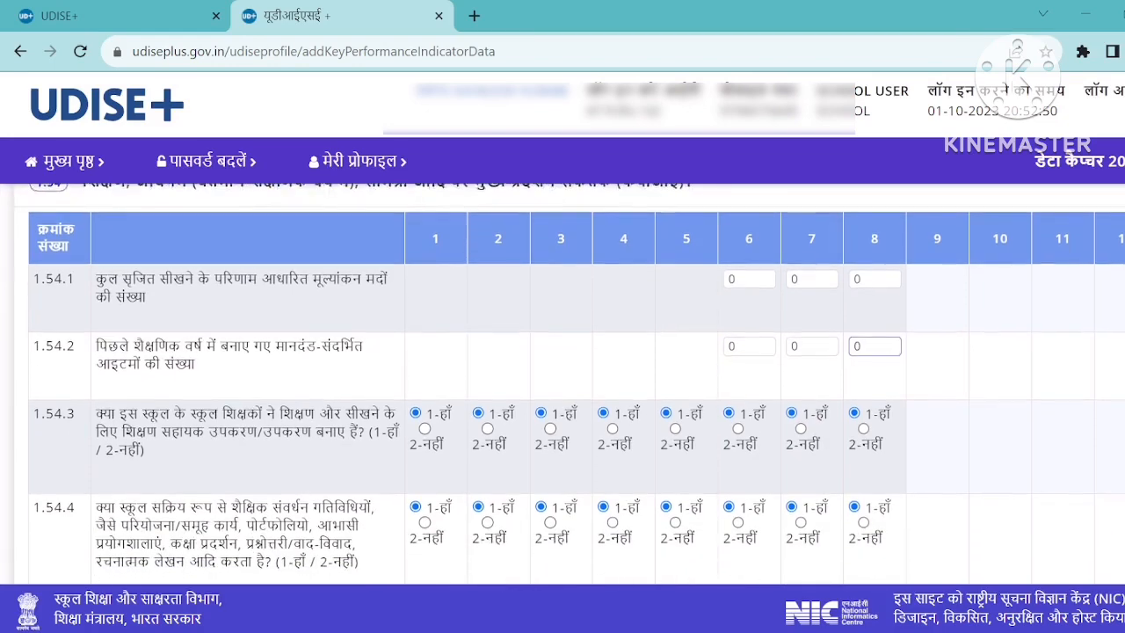
pyautogui.moveTo(97, 411); pyautogui.dragTo(260, 455)
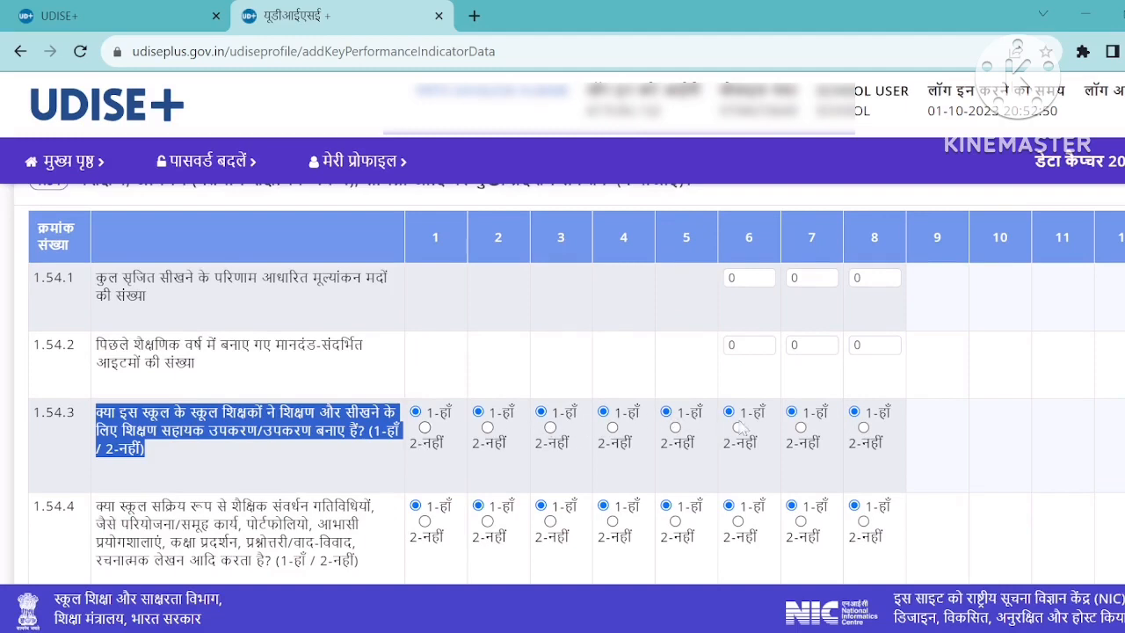
pyautogui.scroll(-3, 387, 477)
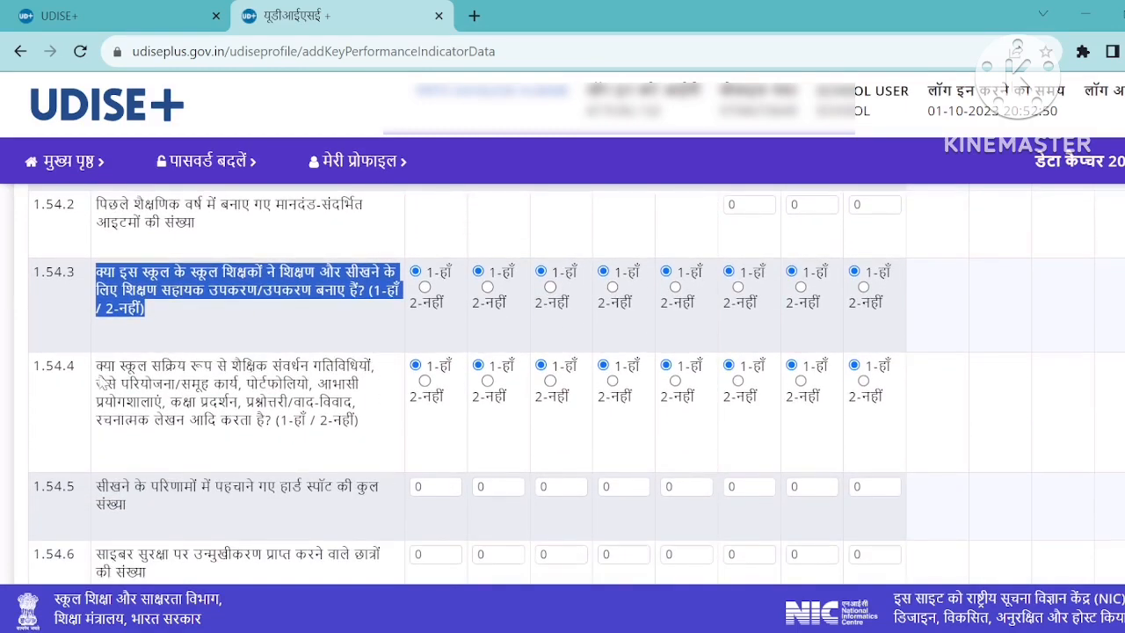
pyautogui.moveTo(97, 363); pyautogui.dragTo(356, 421)
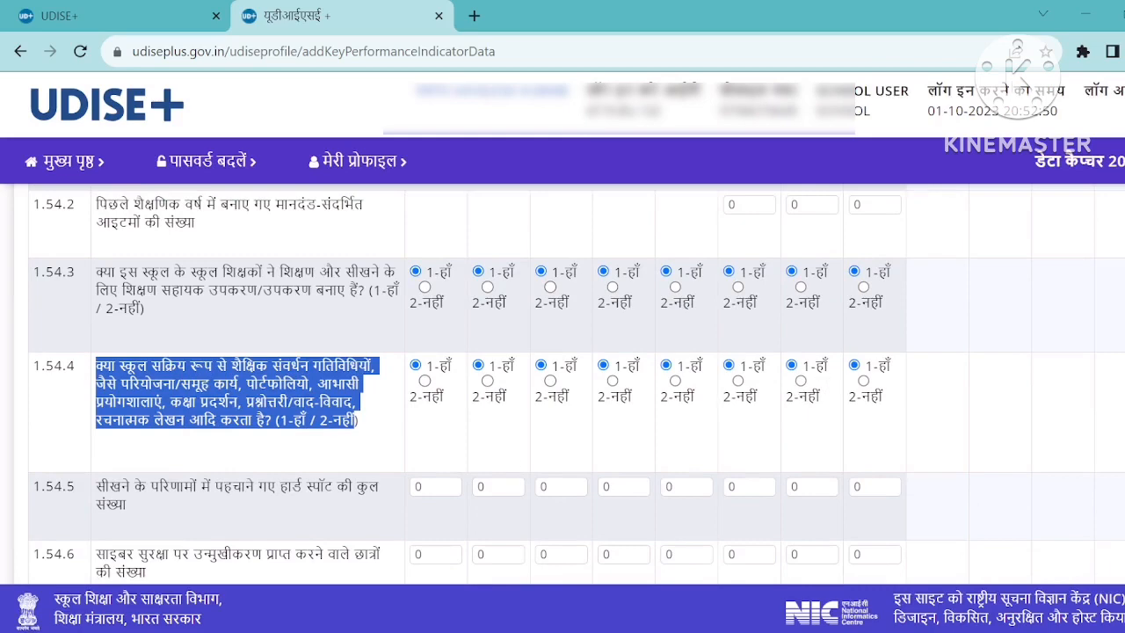
pyautogui.click(231, 522)
pyautogui.scroll(-2, 231, 522)
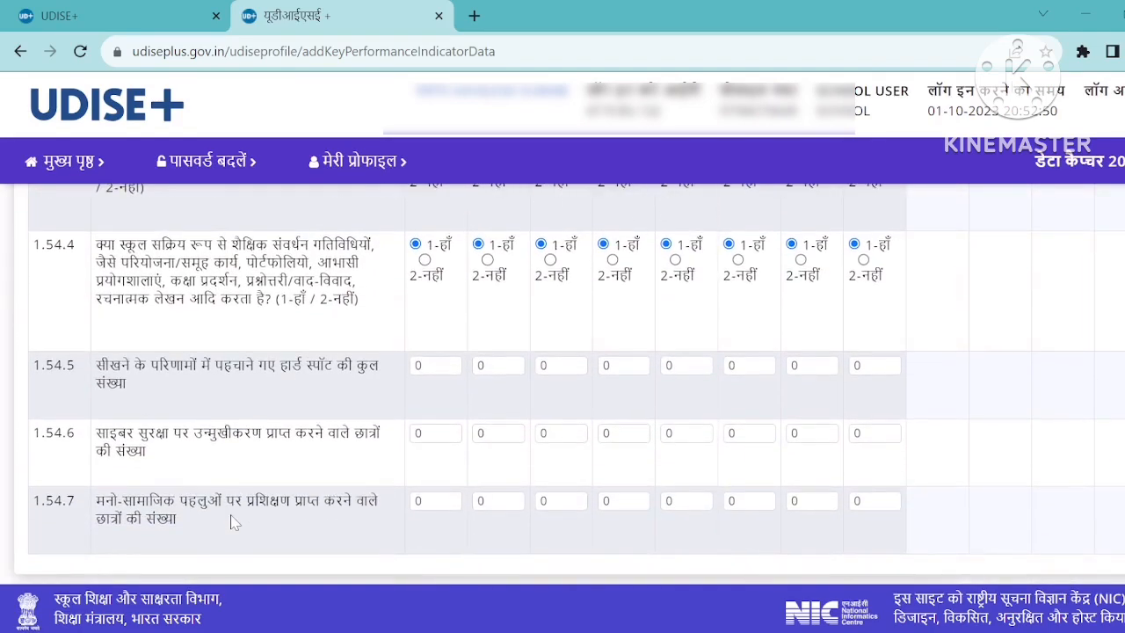
# Step: Review indicators 1.54.5 on hard spots in learning outcomes and 1.54.6 on students given cyber safety orientation
pyautogui.moveTo(95, 365); pyautogui.dragTo(389, 386)
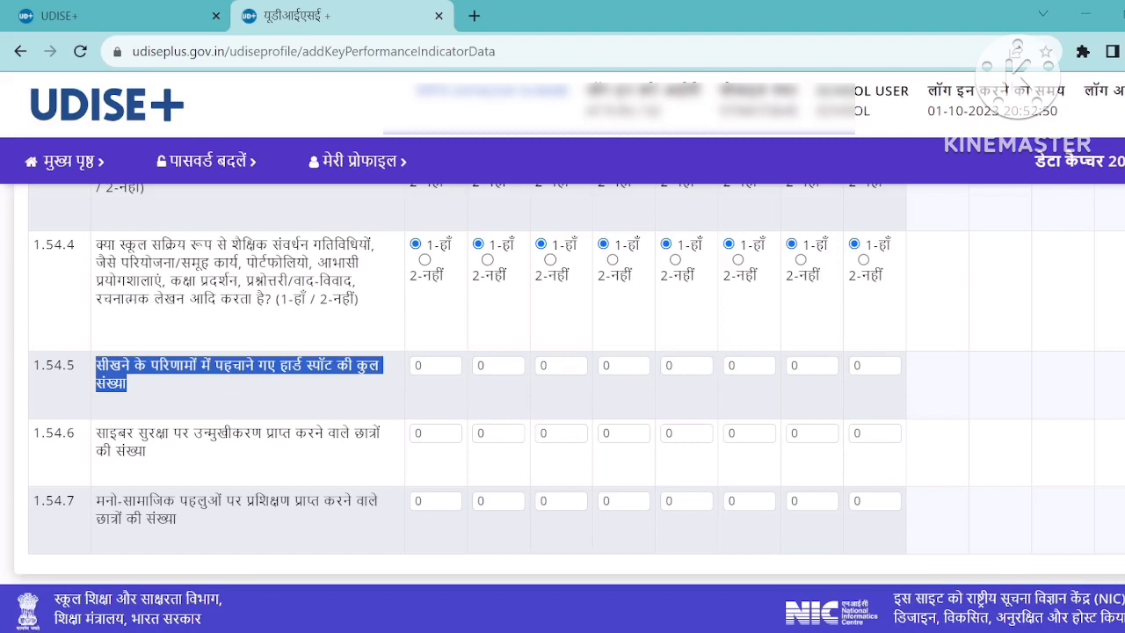
pyautogui.press('Tab')
pyautogui.press('Tab')
pyautogui.press('Tab')
pyautogui.press('Tab')
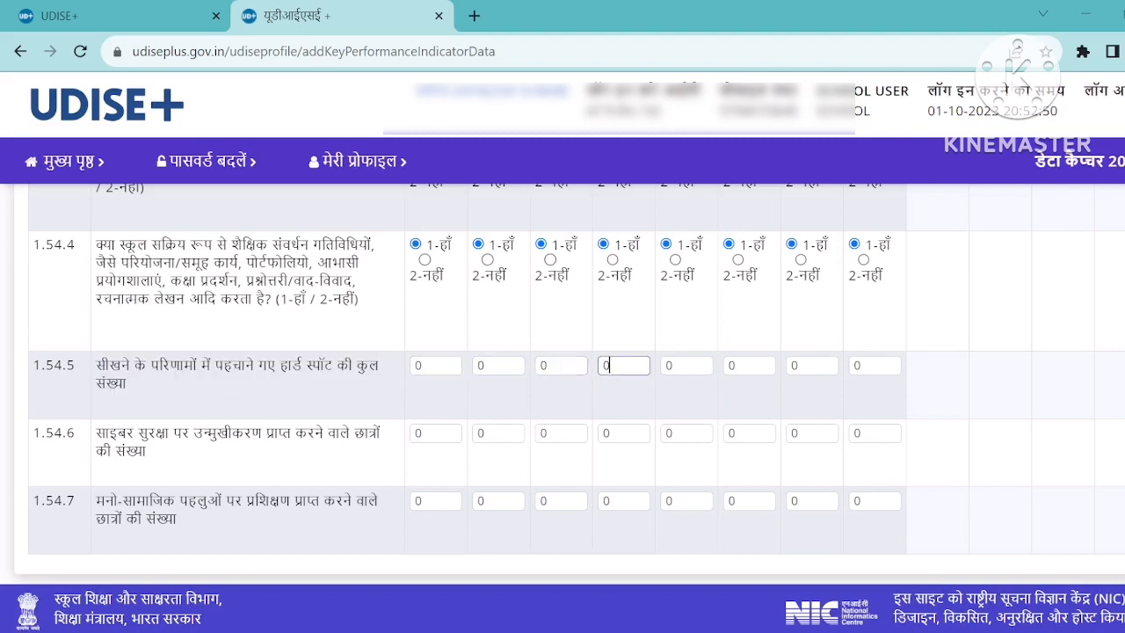
pyautogui.scroll(-1, 639, 373)
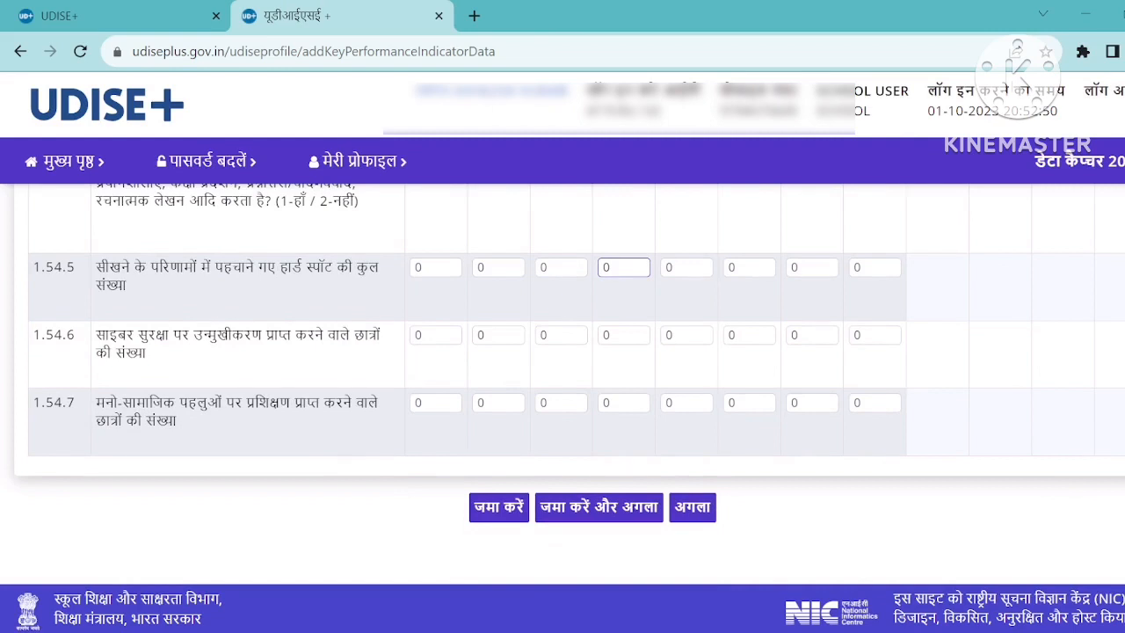
pyautogui.tripleClick(175, 365)
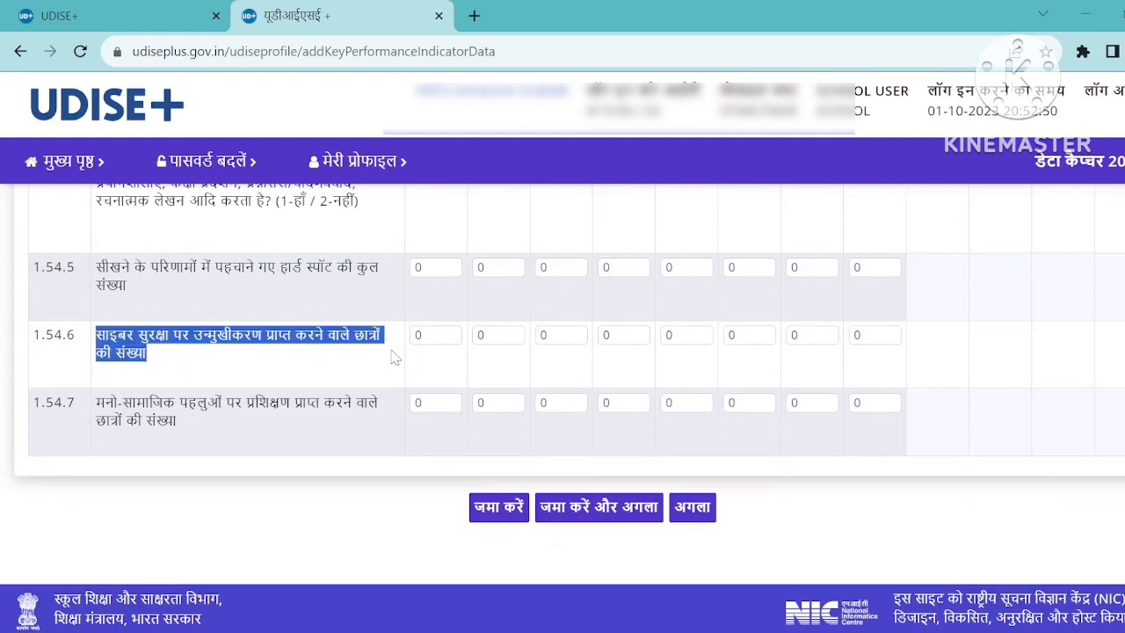
pyautogui.click(418, 335)
pyautogui.click(483, 335)
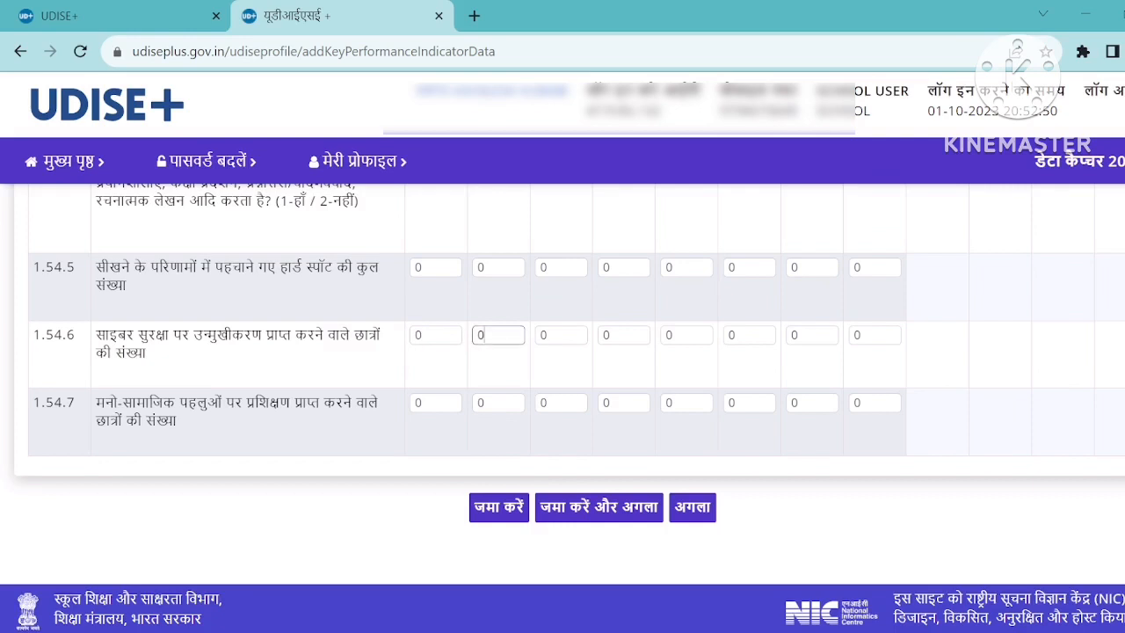
pyautogui.click(543, 334)
# Step: Check indicator 1.54.7 on psycho-social training class by class, and save the 1.54 form to continue to the next one
pyautogui.tripleClick(216, 428)
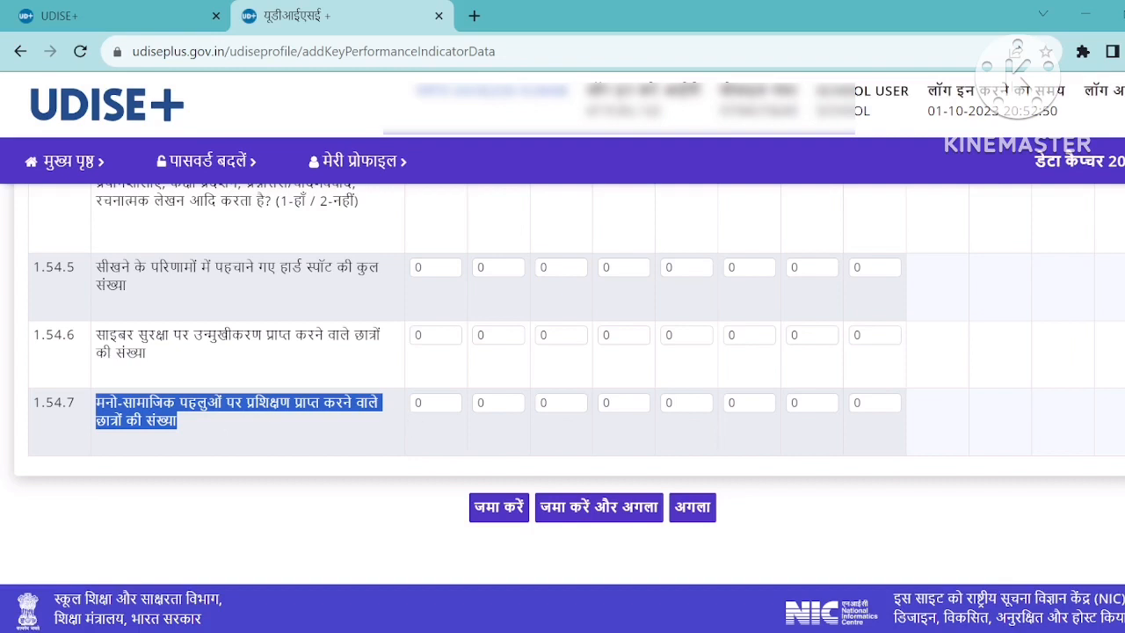
pyautogui.click(421, 403)
pyautogui.click(484, 402)
pyautogui.click(547, 402)
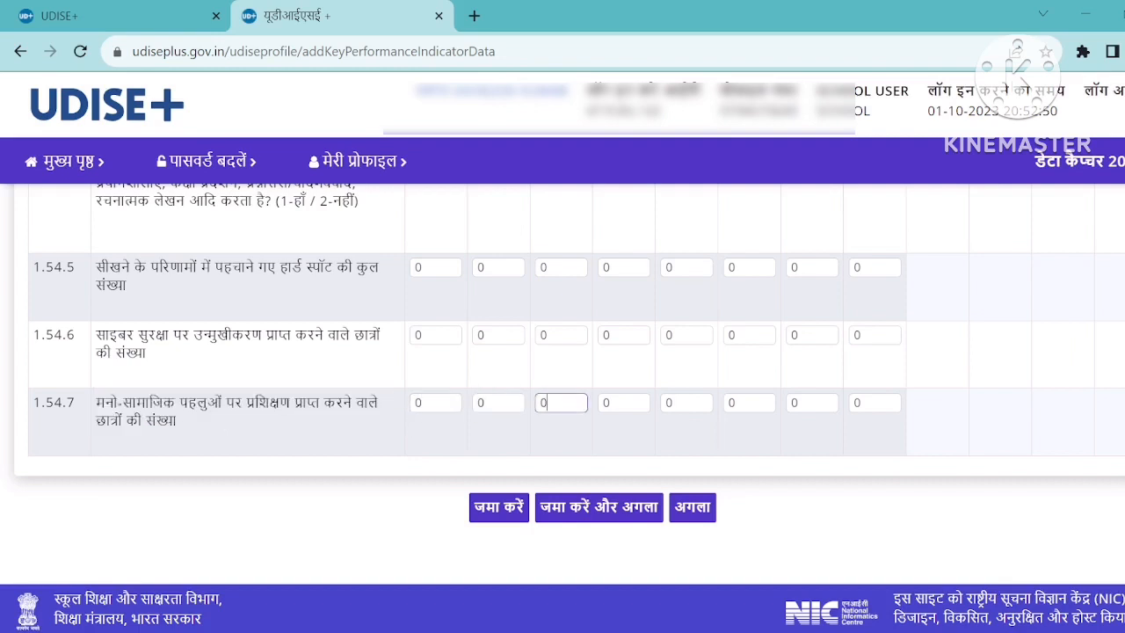
pyautogui.click(609, 403)
pyautogui.click(672, 403)
pyautogui.click(591, 522)
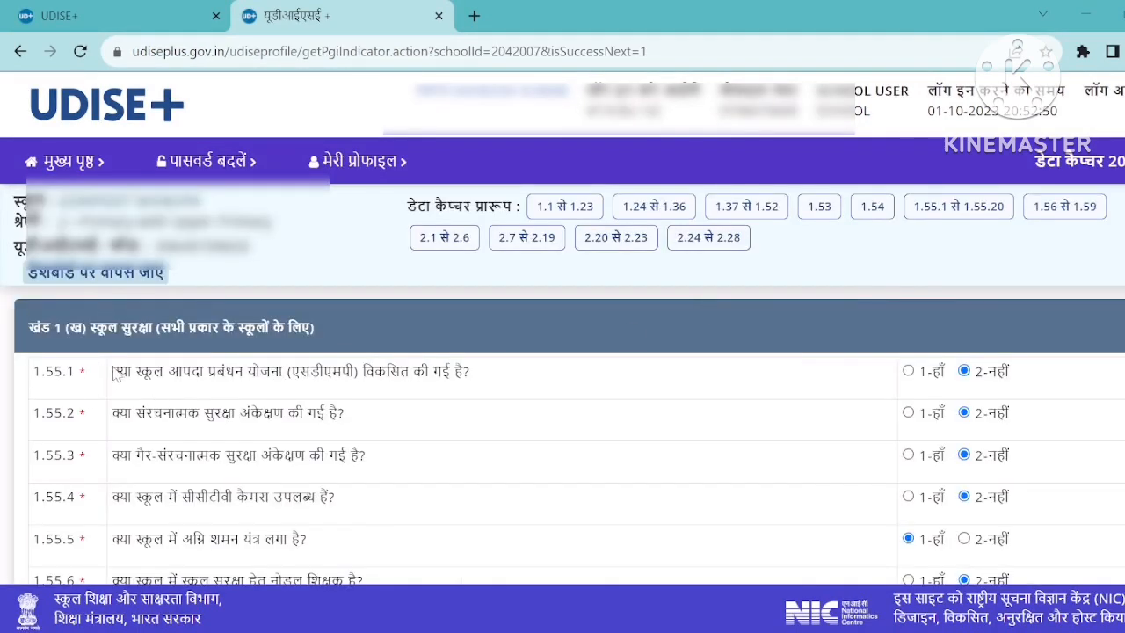
# Step: Review School Safety questions 1.55.1 to 1.55.8 on the disaster management plan, safety audits, CCTV, fire extinguisher, nodal teacher and safety training
pyautogui.moveTo(93, 341); pyautogui.dragTo(338, 340)
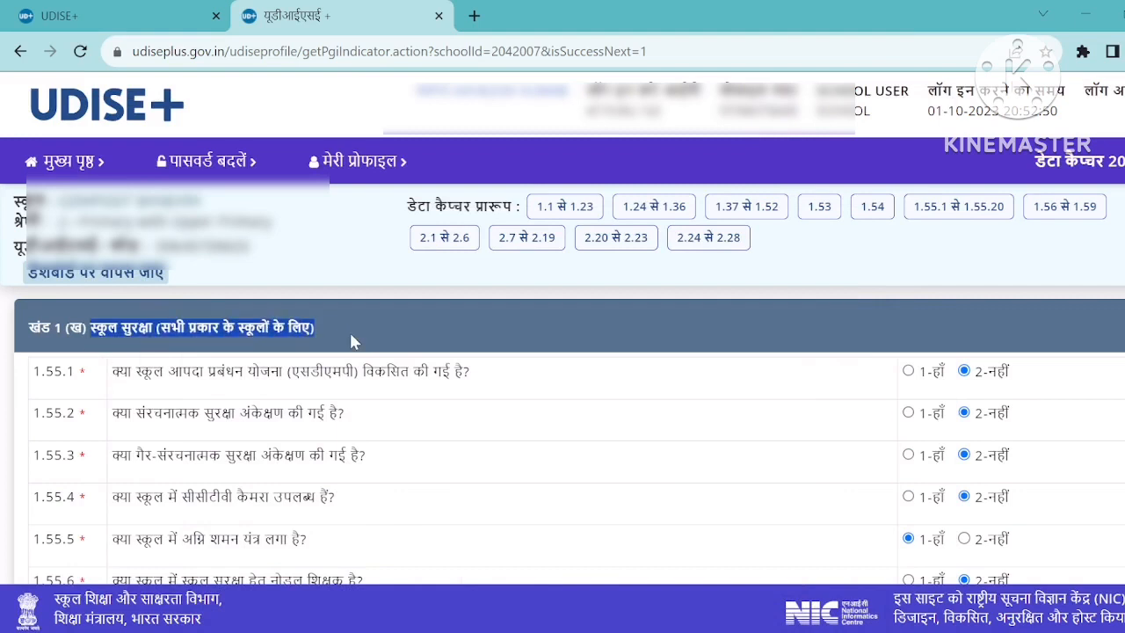
pyautogui.moveTo(112, 372); pyautogui.dragTo(432, 396)
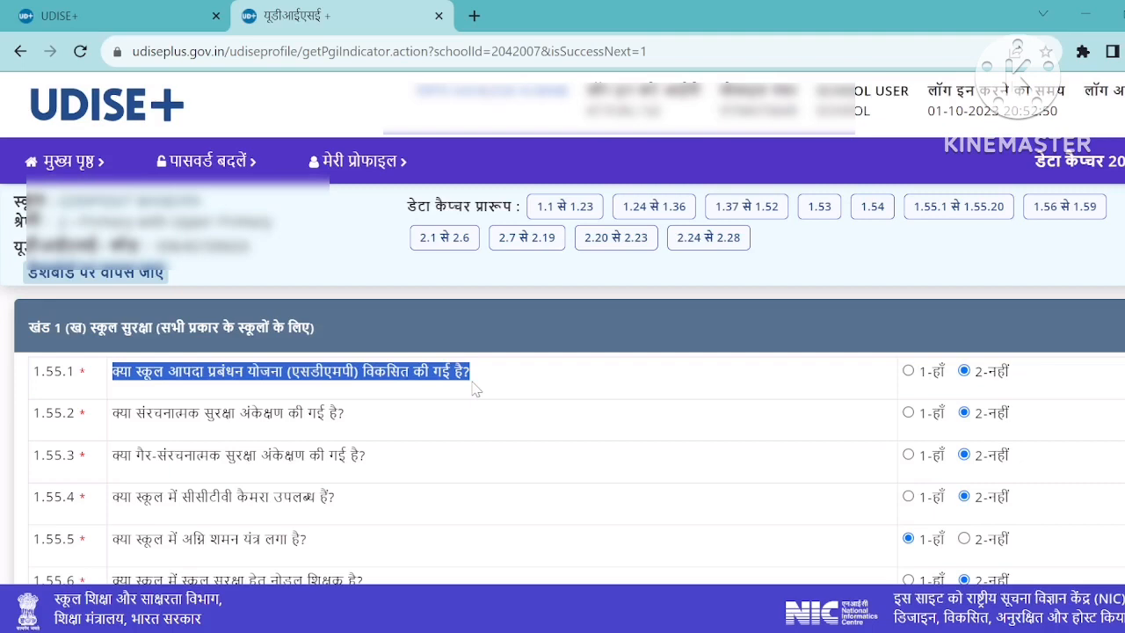
pyautogui.scroll(-2, 475, 389)
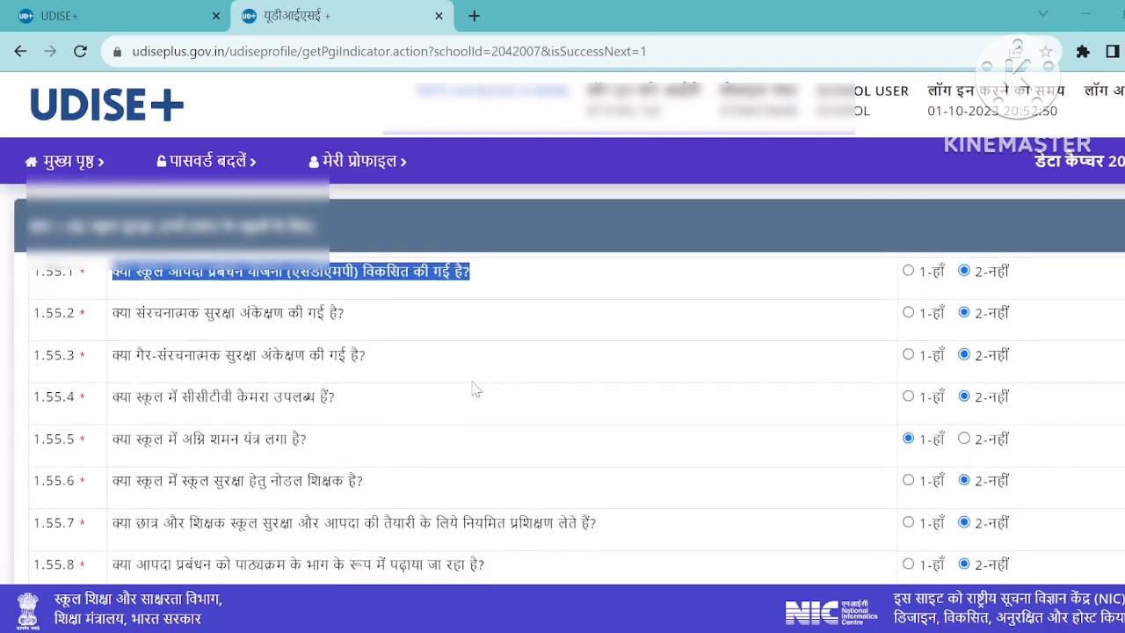
pyautogui.click(137, 277)
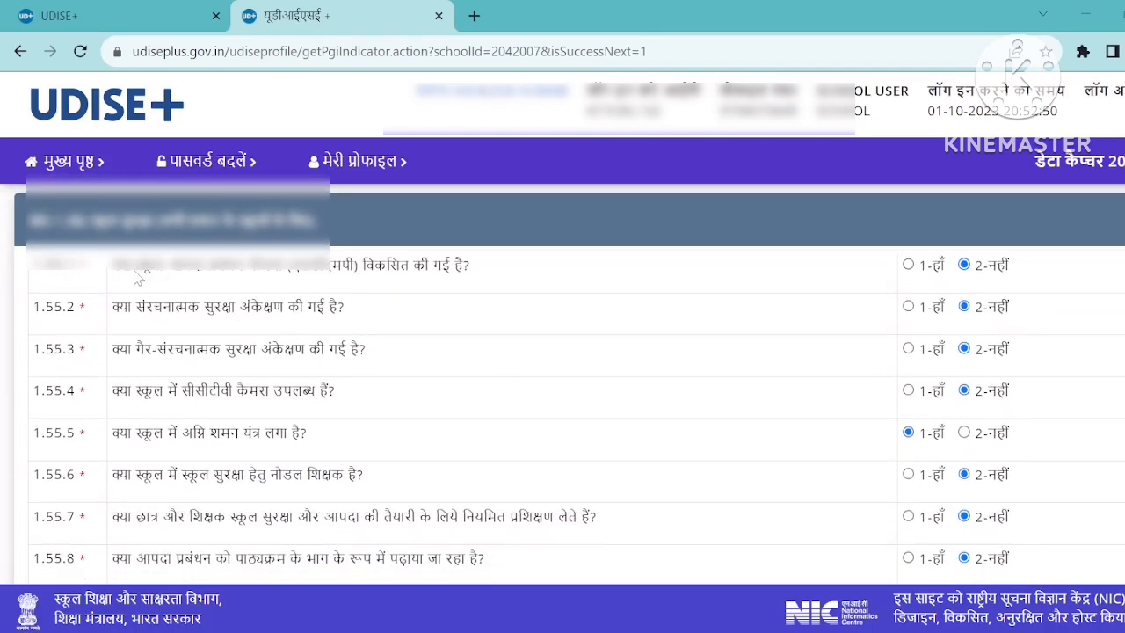
pyautogui.moveTo(114, 305); pyautogui.dragTo(1015, 484)
pyautogui.click(490, 455)
pyautogui.scroll(-1, 260, 488)
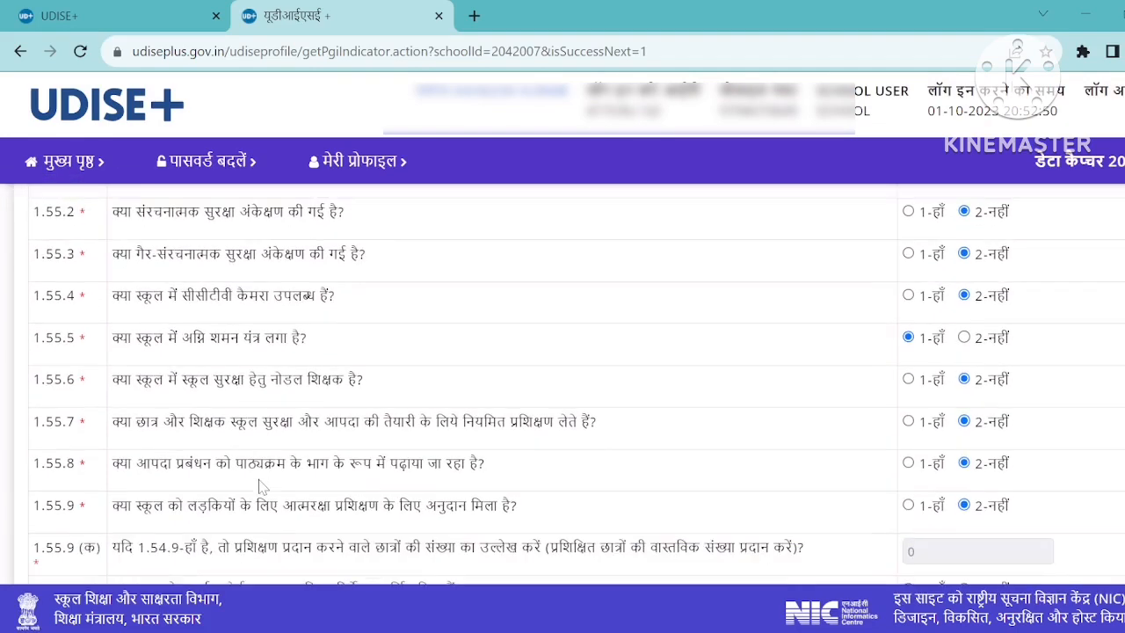
# Step: Review questions 1.55.9 to 1.55.14 on self-defence grants, displayed safety guidelines, counsellor, safety audit frequency, teacher photos and the Vidya Pravesh module
pyautogui.scroll(-1, 260, 489)
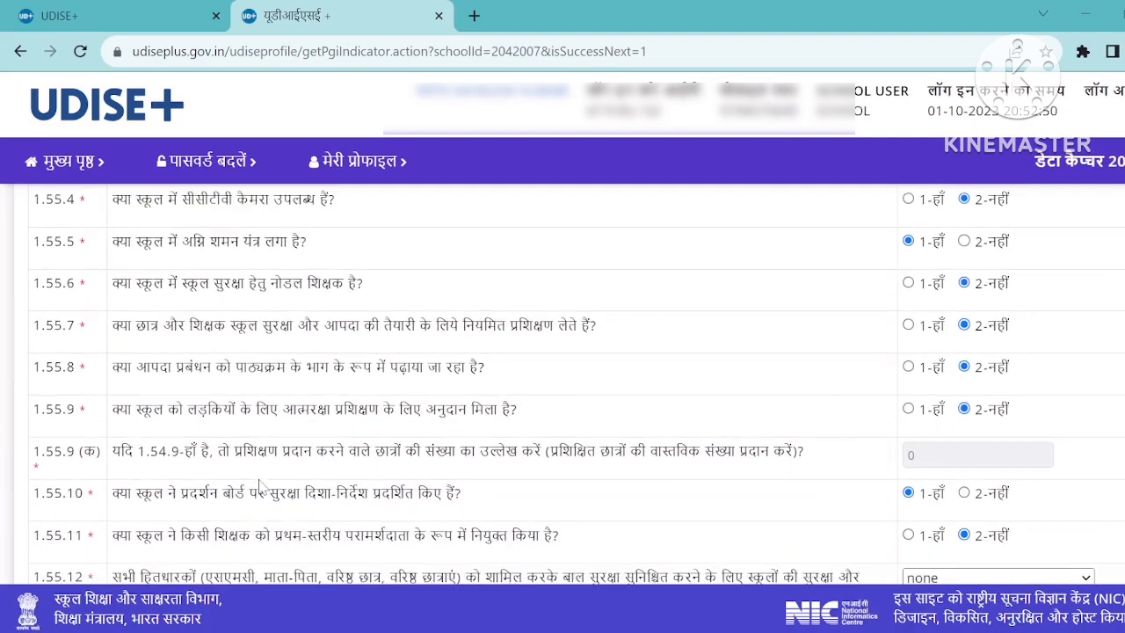
pyautogui.scroll(-1, 260, 489)
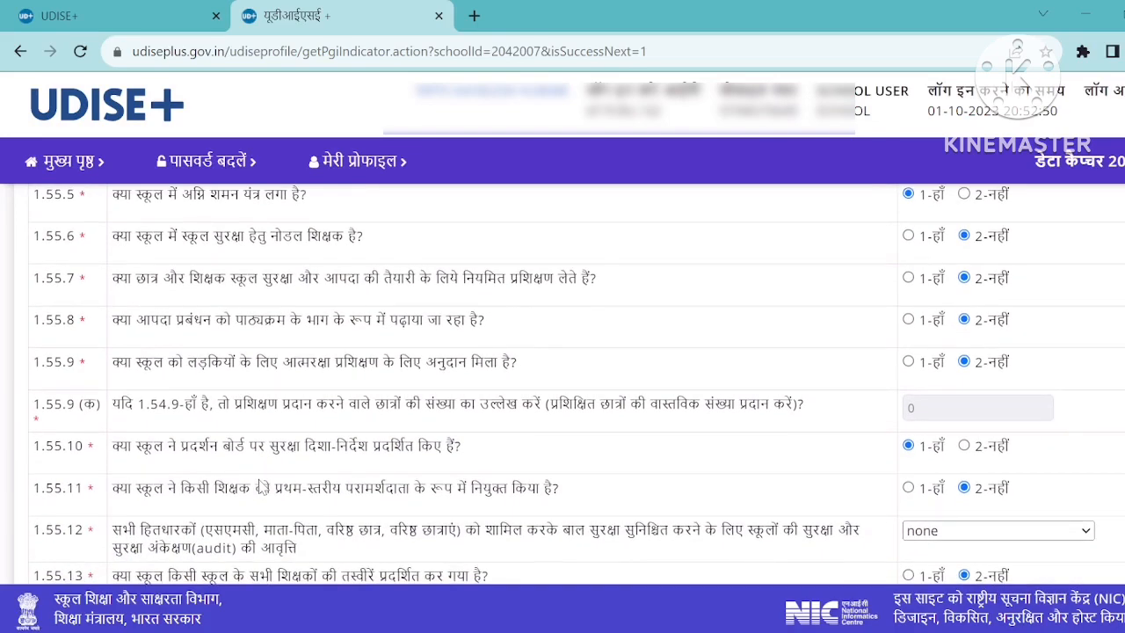
pyautogui.scroll(-3, 260, 488)
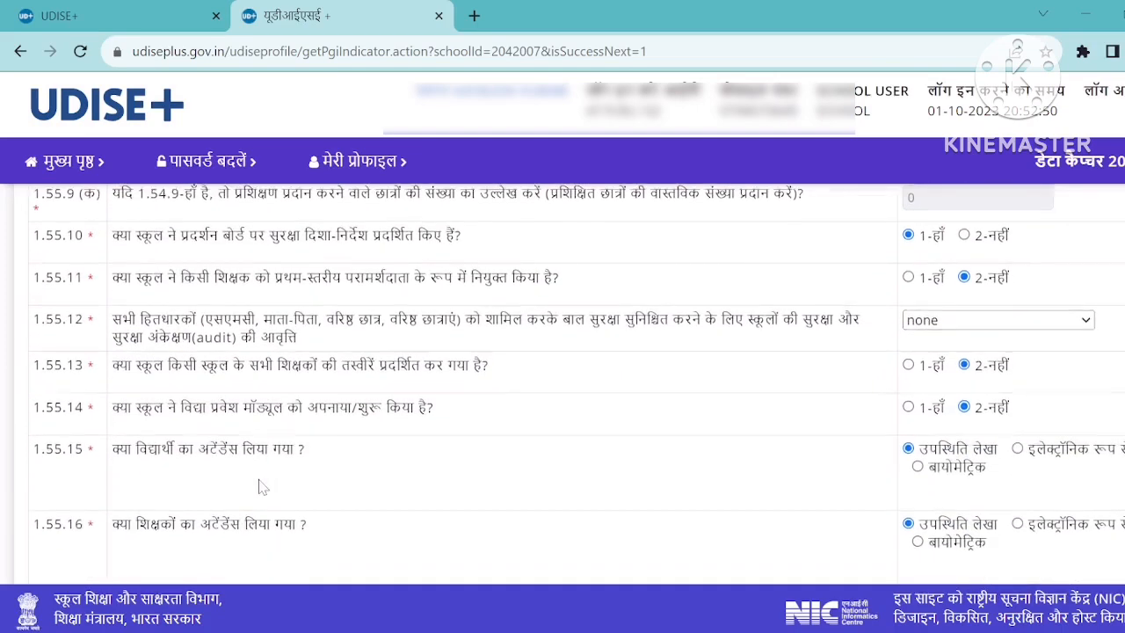
# Step: Check student and teacher attendance methods and the remaining items 1.55.15 to 1.55.20, and save the School Safety form to continue to the next one
pyautogui.moveTo(113, 403); pyautogui.dragTo(232, 415)
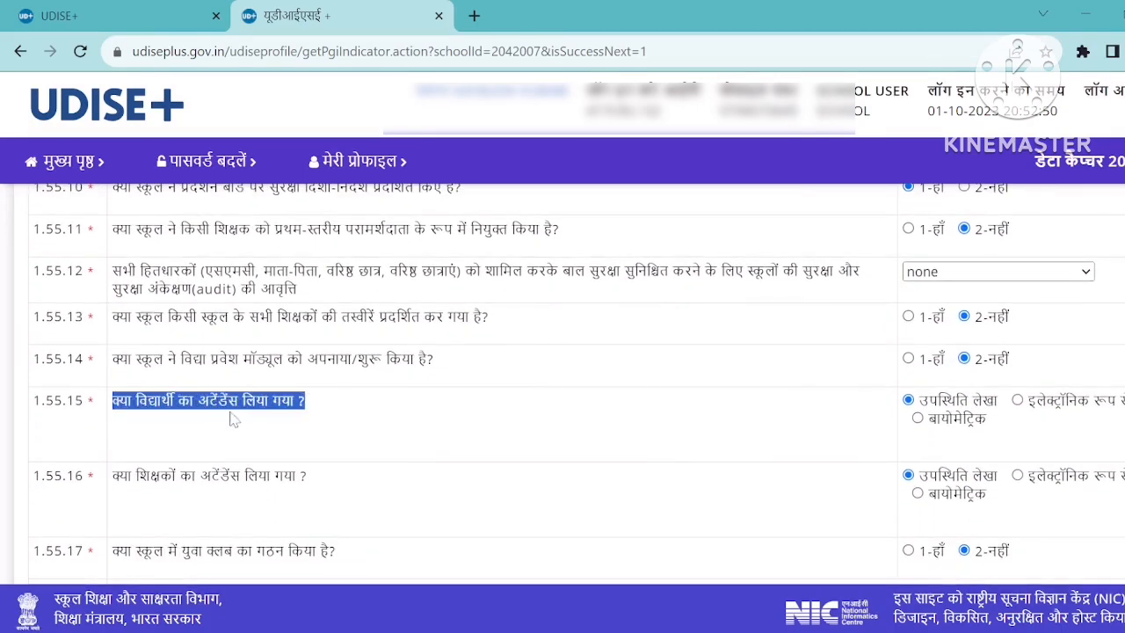
pyautogui.moveTo(381, 427); pyautogui.dragTo(1097, 455)
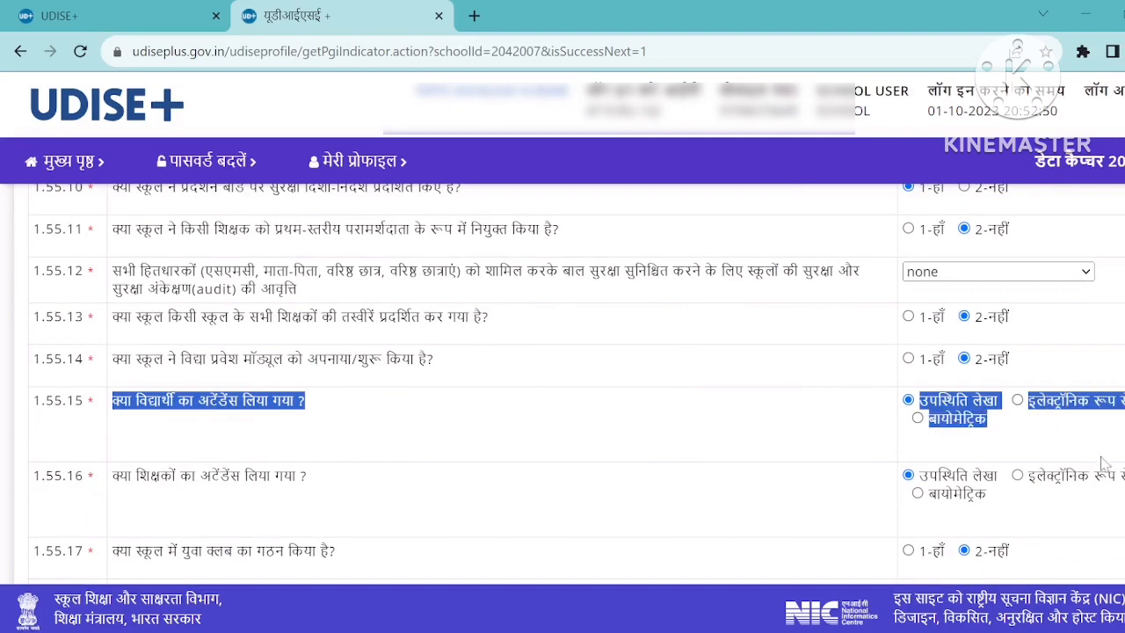
pyautogui.click(744, 515)
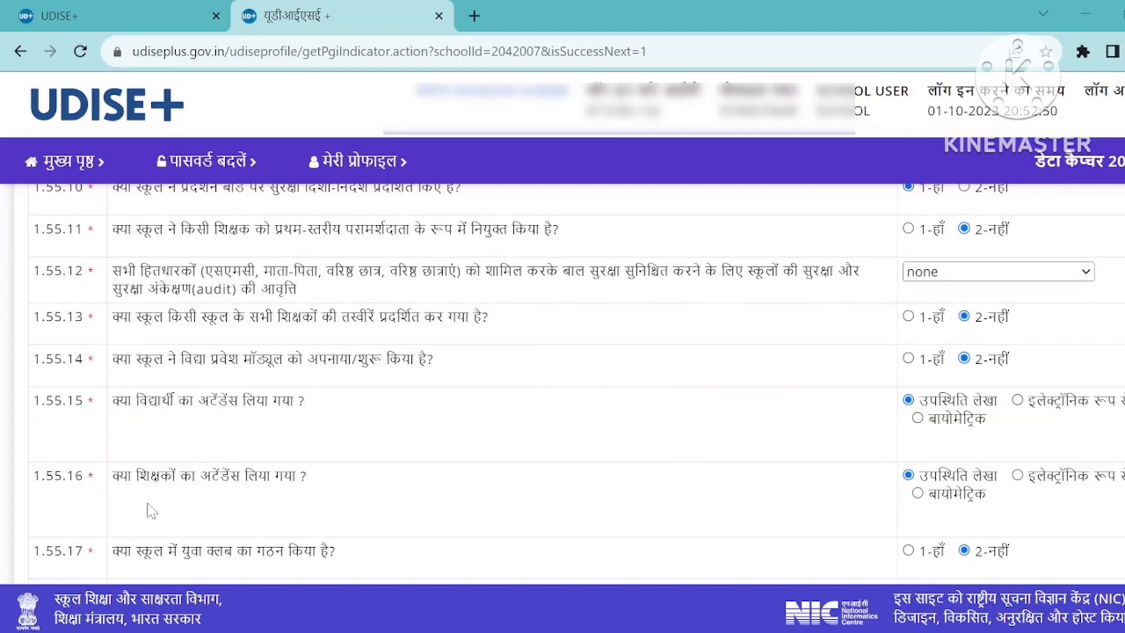
pyautogui.scroll(-1, 151, 512)
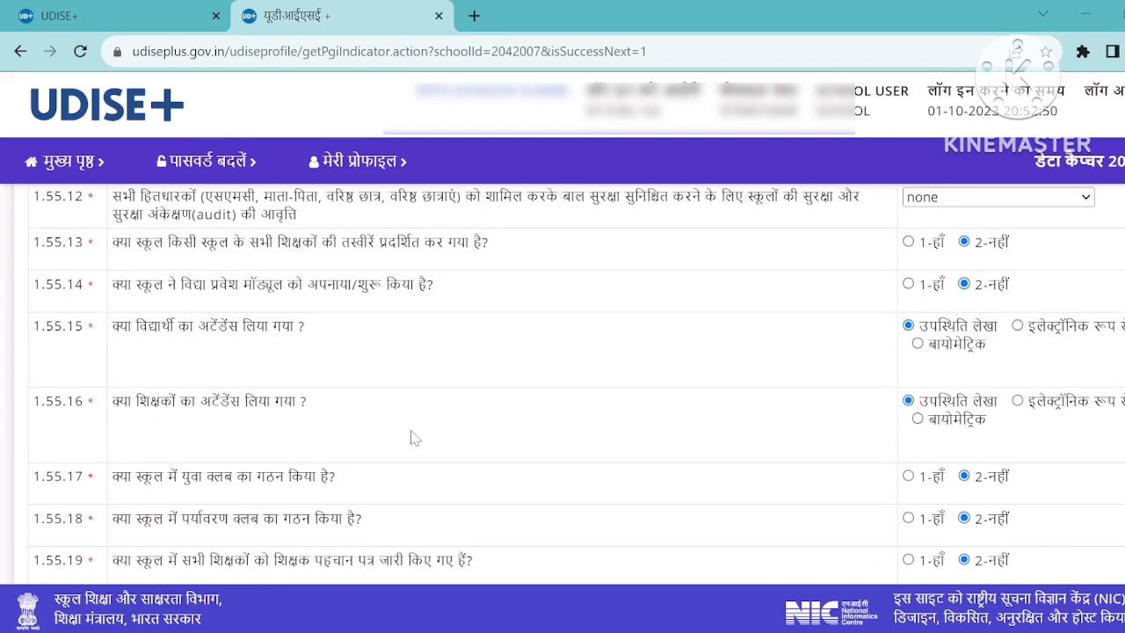
pyautogui.scroll(-2, 415, 439)
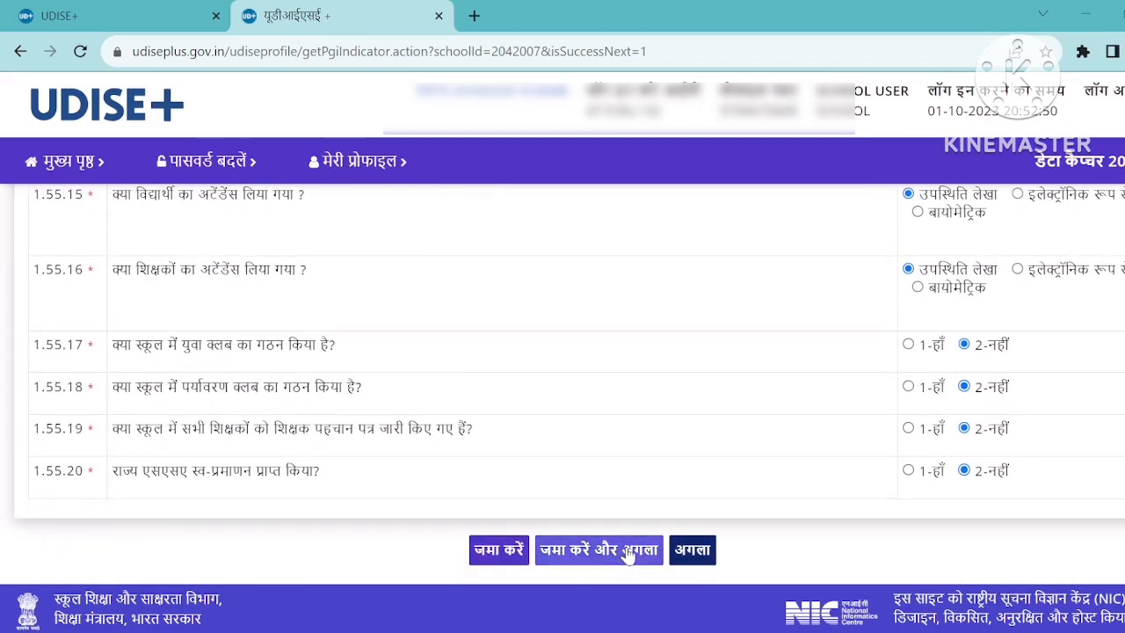
pyautogui.click(626, 552)
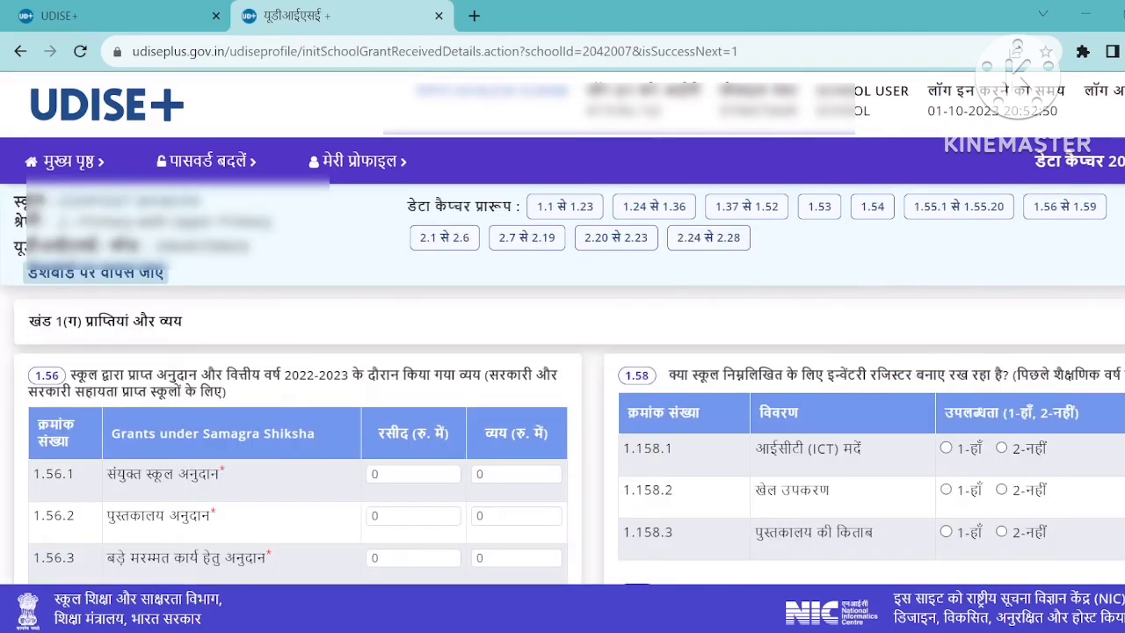
# Step: Review the 1.56 Samagra Shiksha grants received and spent in 2022-2023, from the composite school grant through pre-school level support
pyautogui.tripleClick(312, 398)
pyautogui.scroll(-2, 404, 400)
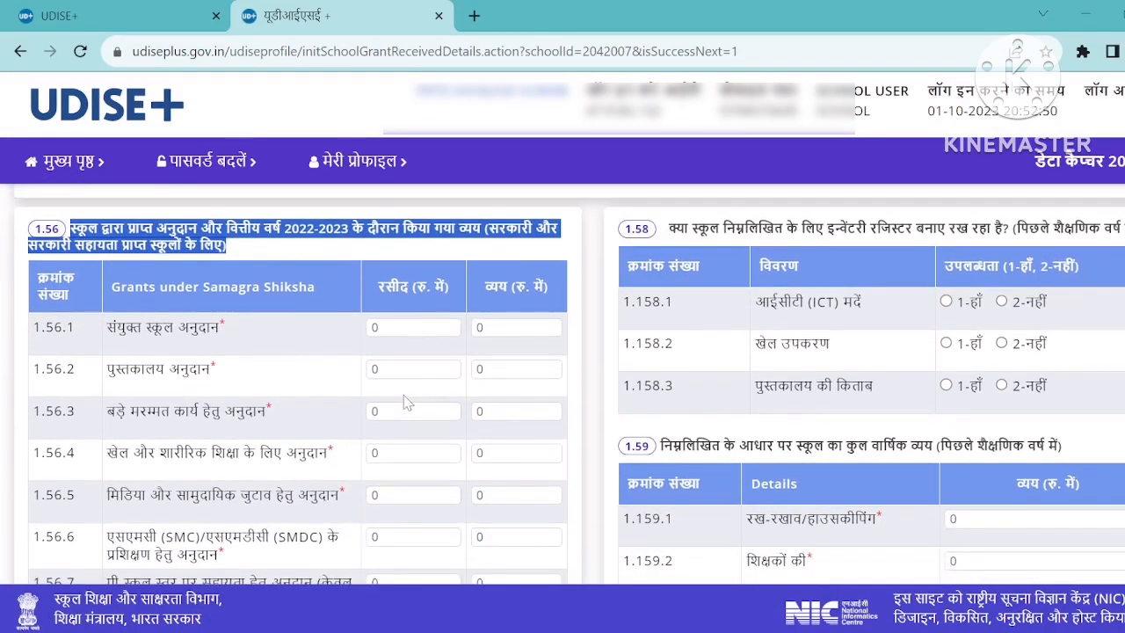
pyautogui.click(247, 334)
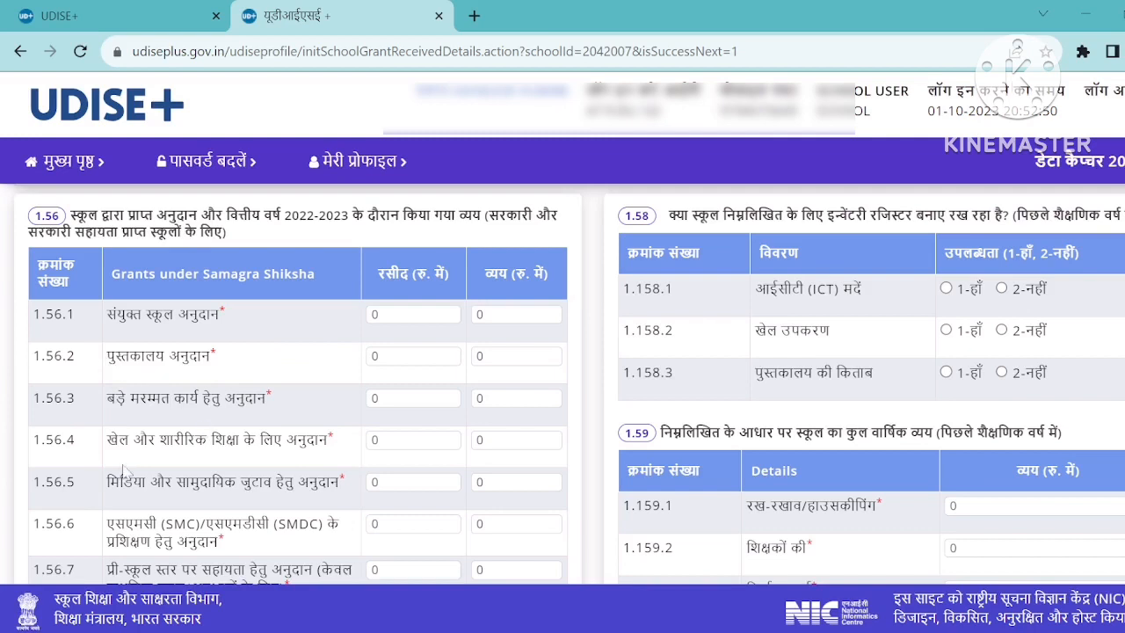
pyautogui.moveTo(106, 523); pyautogui.dragTo(250, 547)
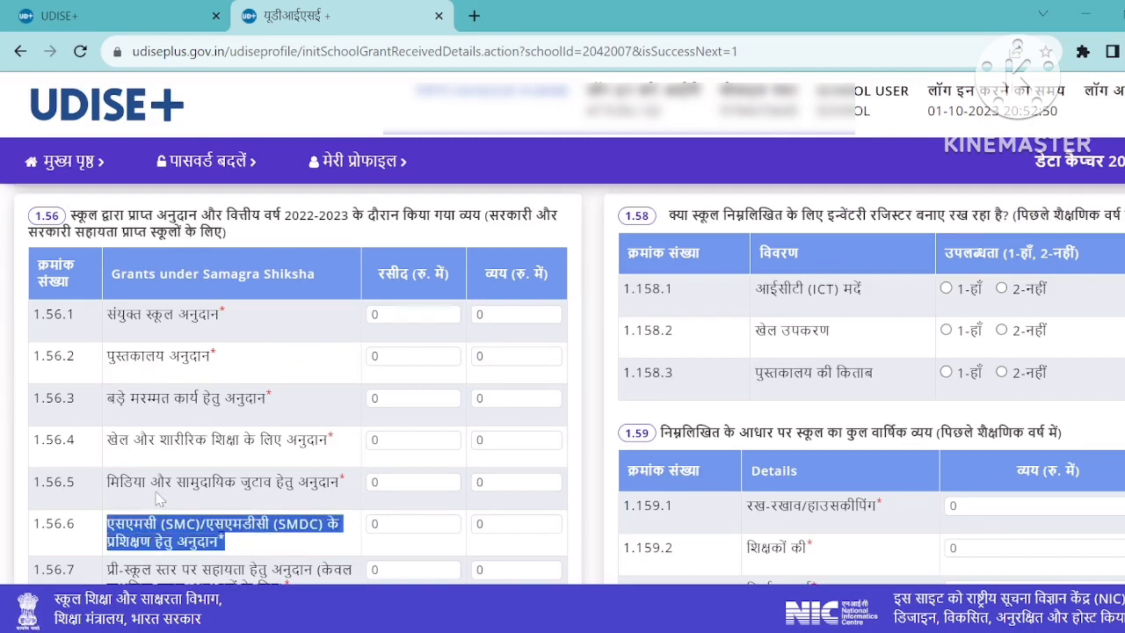
pyautogui.moveTo(107, 482); pyautogui.dragTo(297, 482)
pyautogui.moveTo(211, 439); pyautogui.dragTo(340, 445)
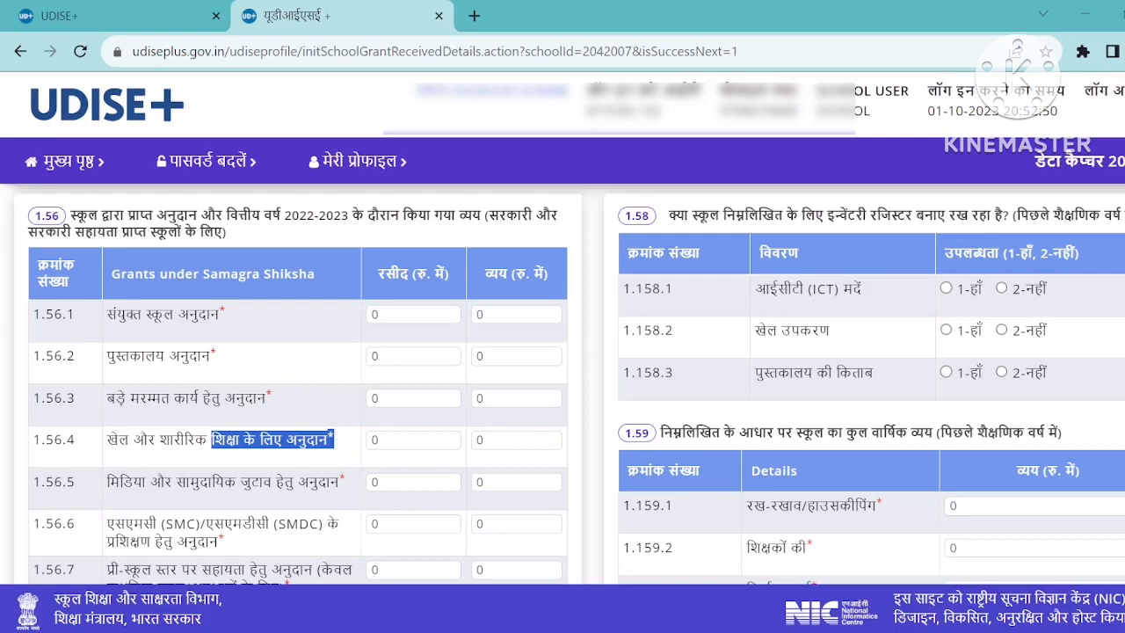
pyautogui.moveTo(148, 397); pyautogui.dragTo(265, 400)
pyautogui.moveTo(128, 355); pyautogui.dragTo(231, 354)
pyautogui.moveTo(162, 314); pyautogui.dragTo(264, 319)
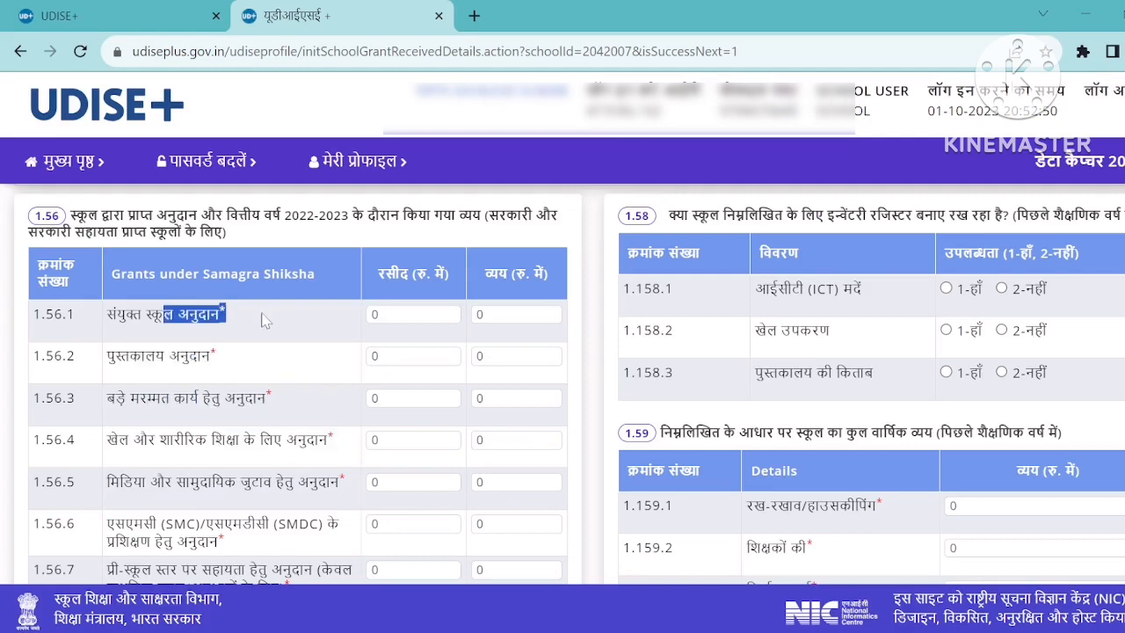
pyautogui.scroll(-1, 374, 271)
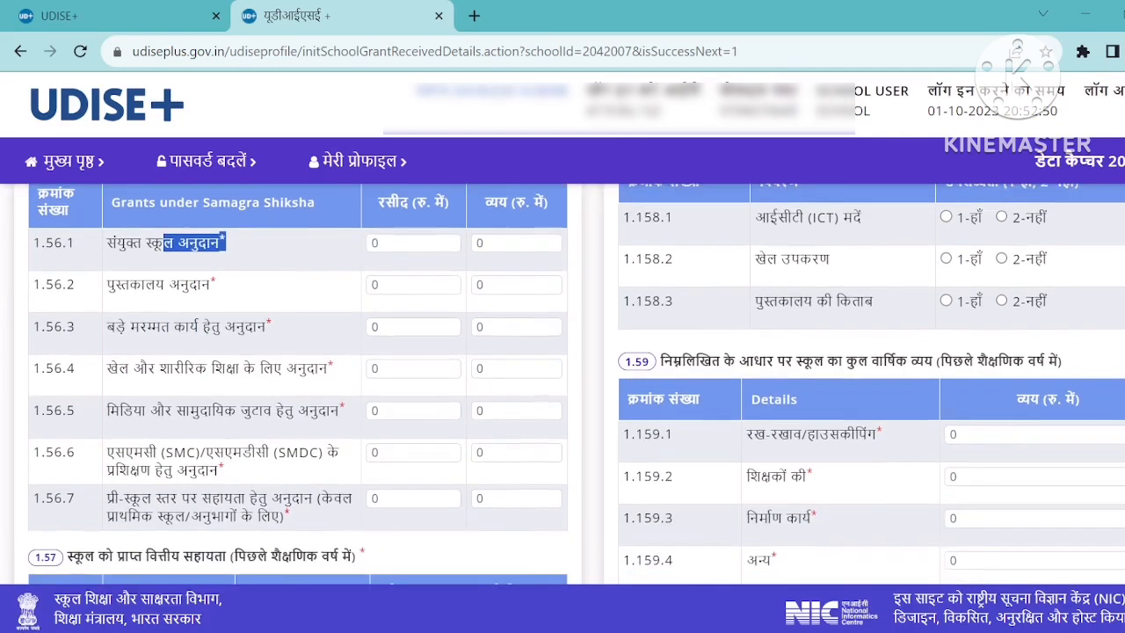
# Step: Answer 2-नहीं in 1.57 for financial assistance received from NGO, PSU and community (समुदाय)
pyautogui.scroll(-3, 393, 303)
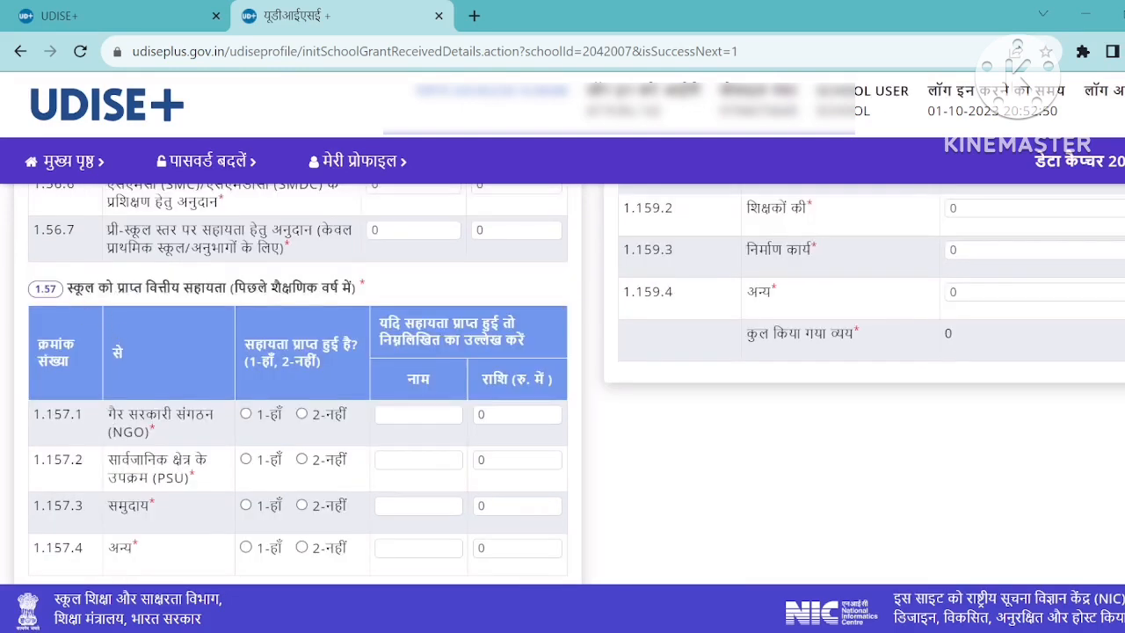
pyautogui.moveTo(109, 413); pyautogui.dragTo(281, 475)
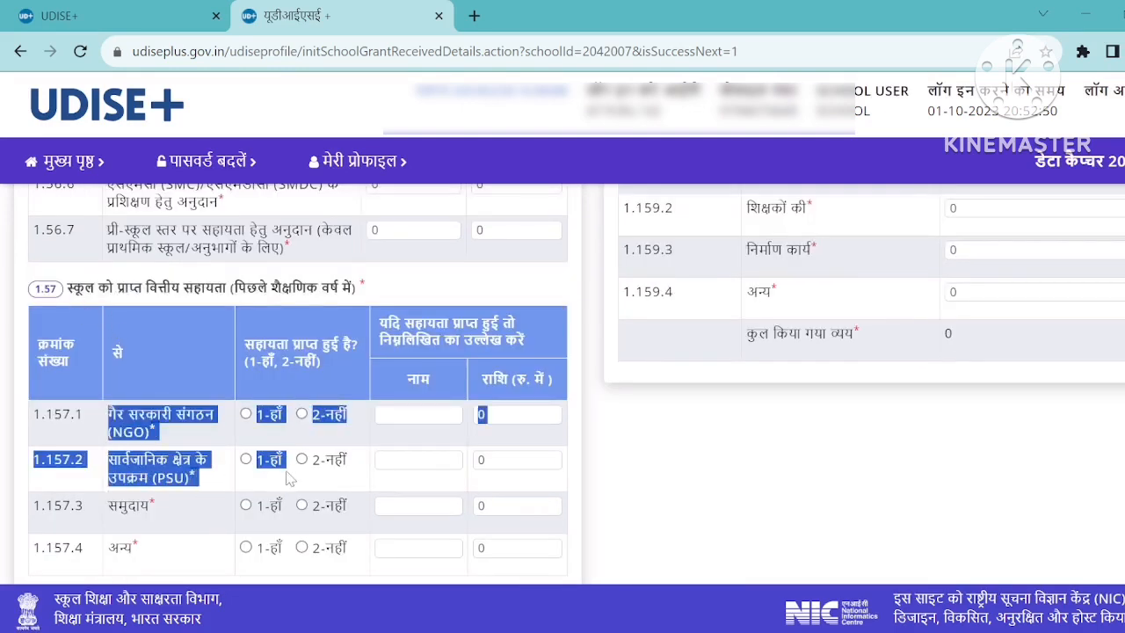
pyautogui.click(230, 484)
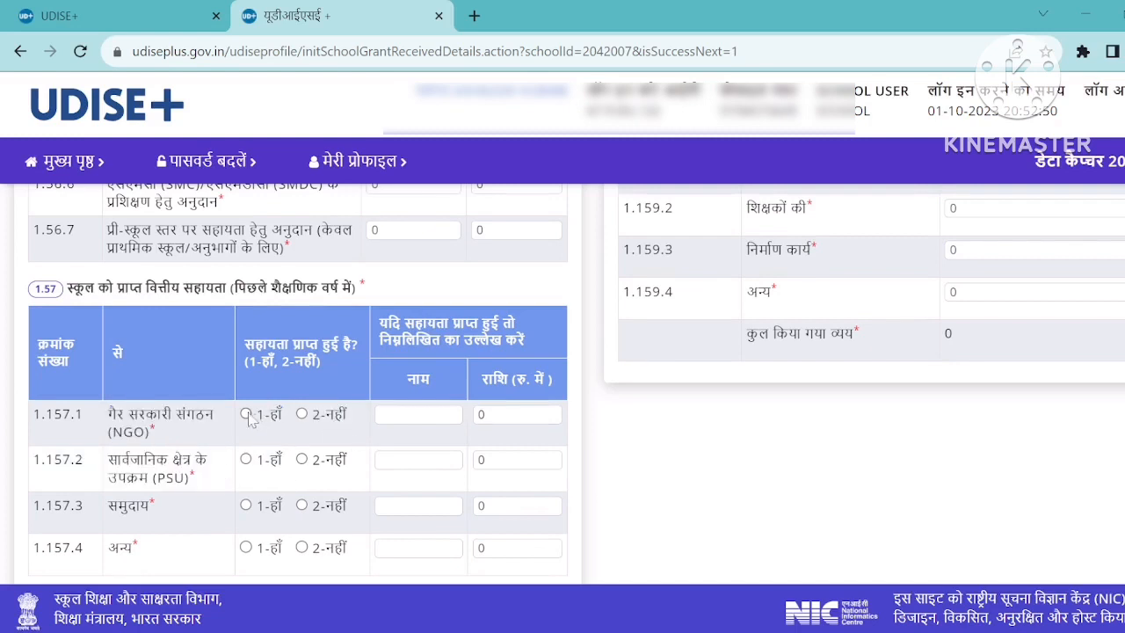
pyautogui.click(302, 414)
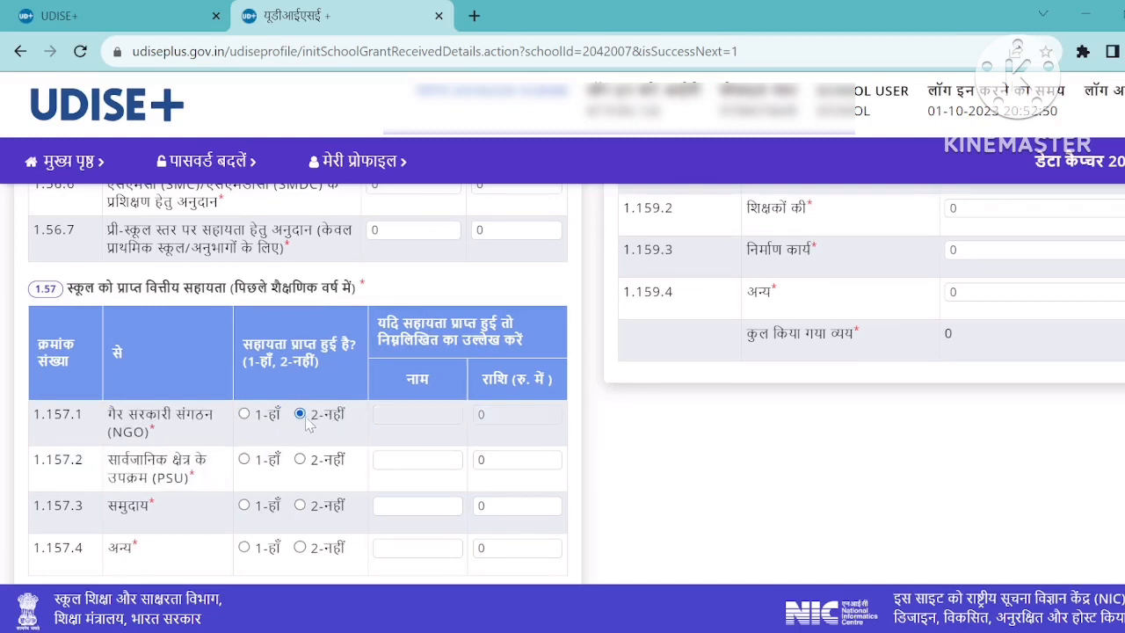
pyautogui.click(301, 459)
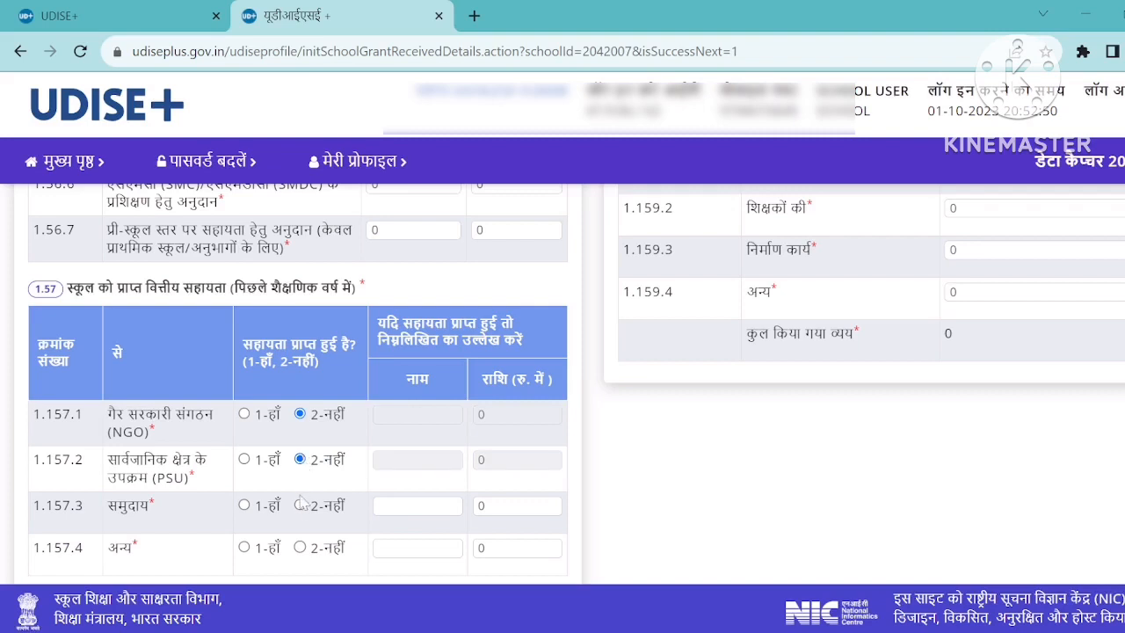
pyautogui.click(301, 507)
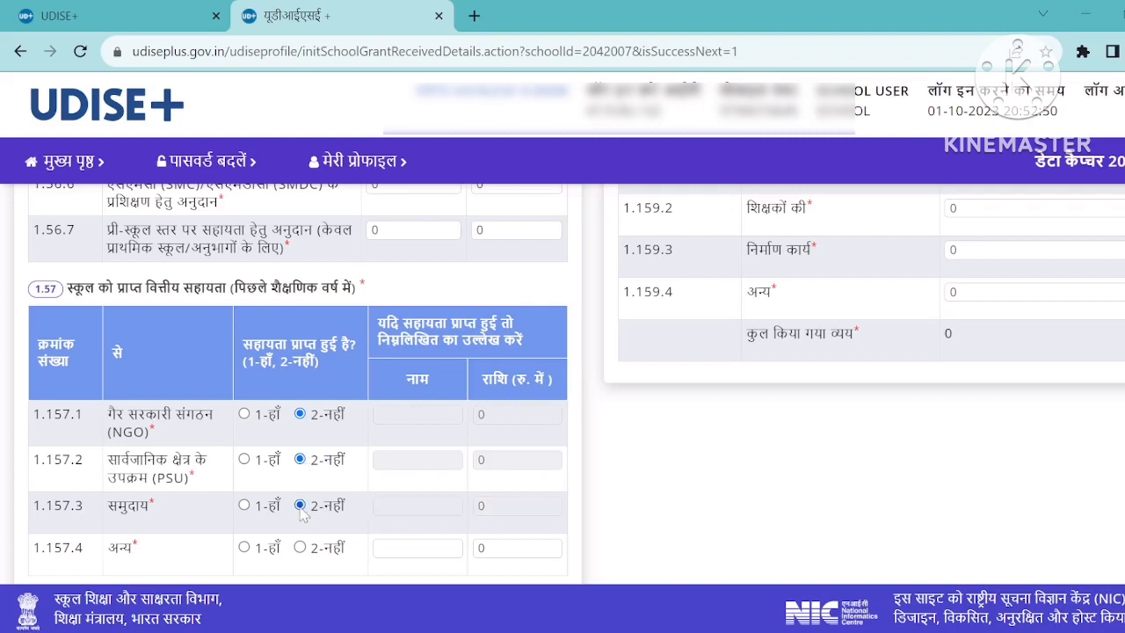
# Step: In the 1.58 inventory register section, answer 2-नहीं for ICT items and 1-हाँ for sports equipment and library books
pyautogui.scroll(-2, 302, 515)
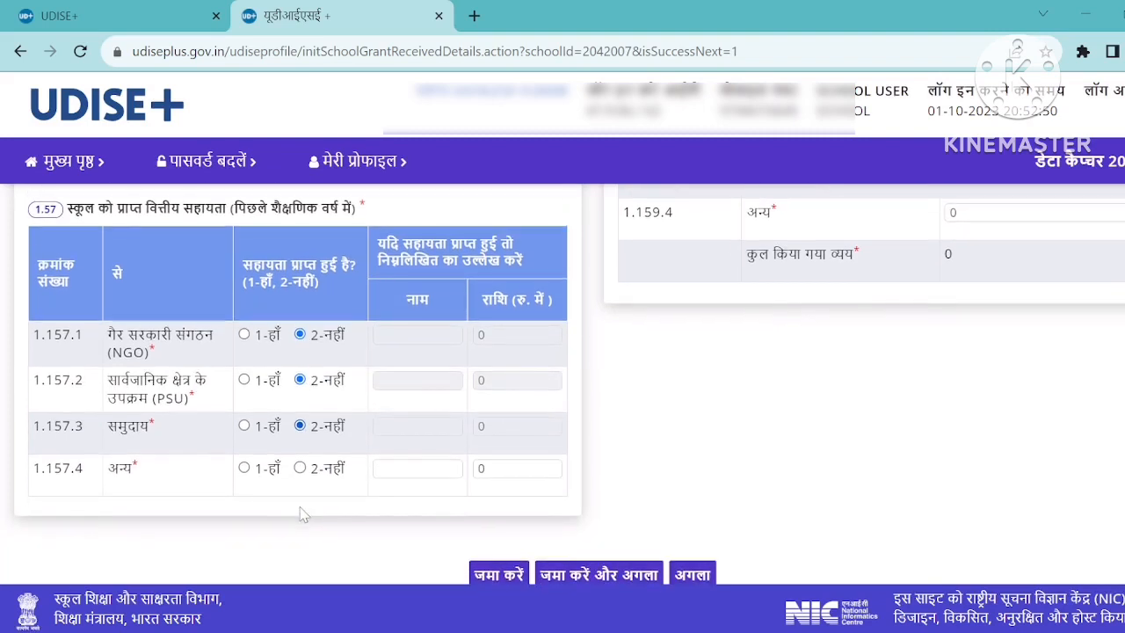
pyautogui.scroll(5, 302, 515)
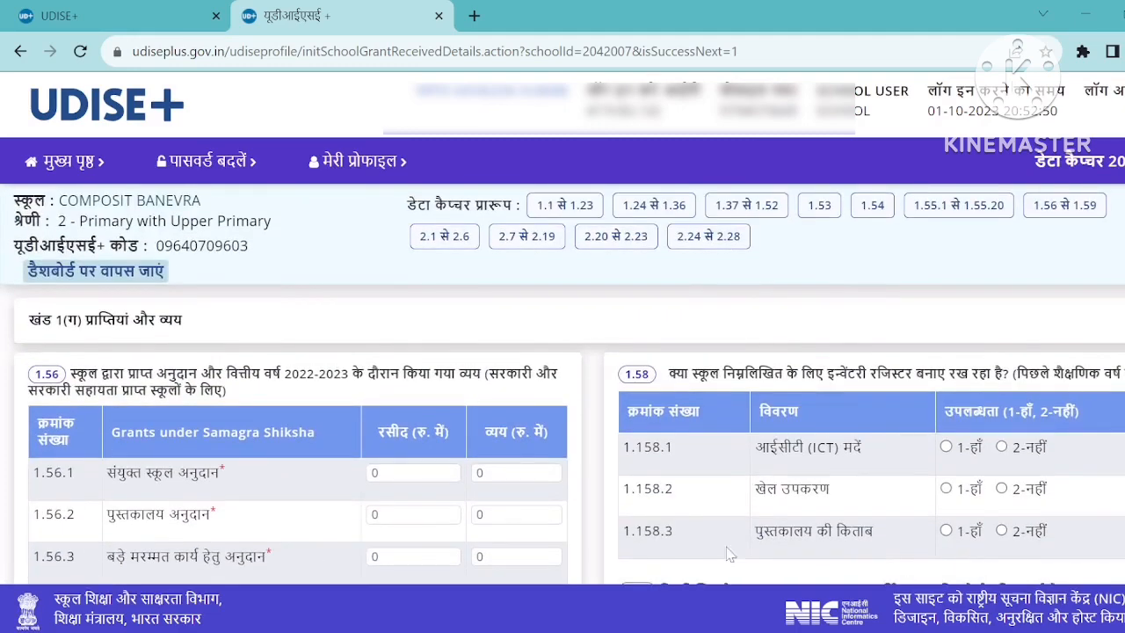
pyautogui.scroll(-1, 996, 469)
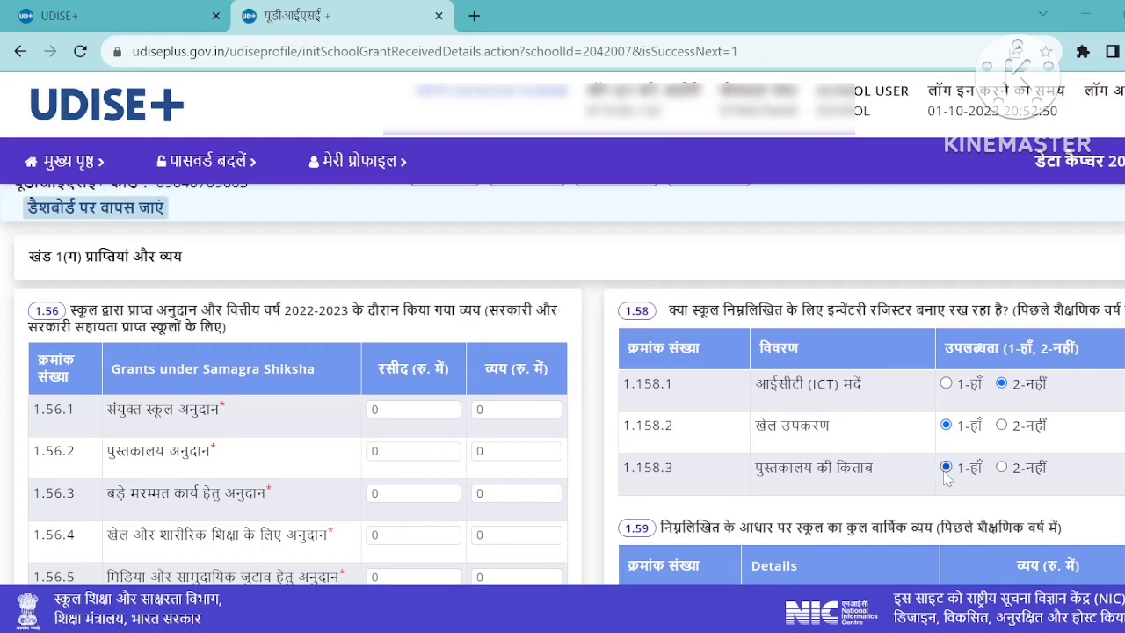
# Step: Check the 1.59 annual expenditure rows, and save the receipts and expenditure form to continue to Section 2
pyautogui.scroll(-1, 946, 478)
pyautogui.scroll(-3, 947, 477)
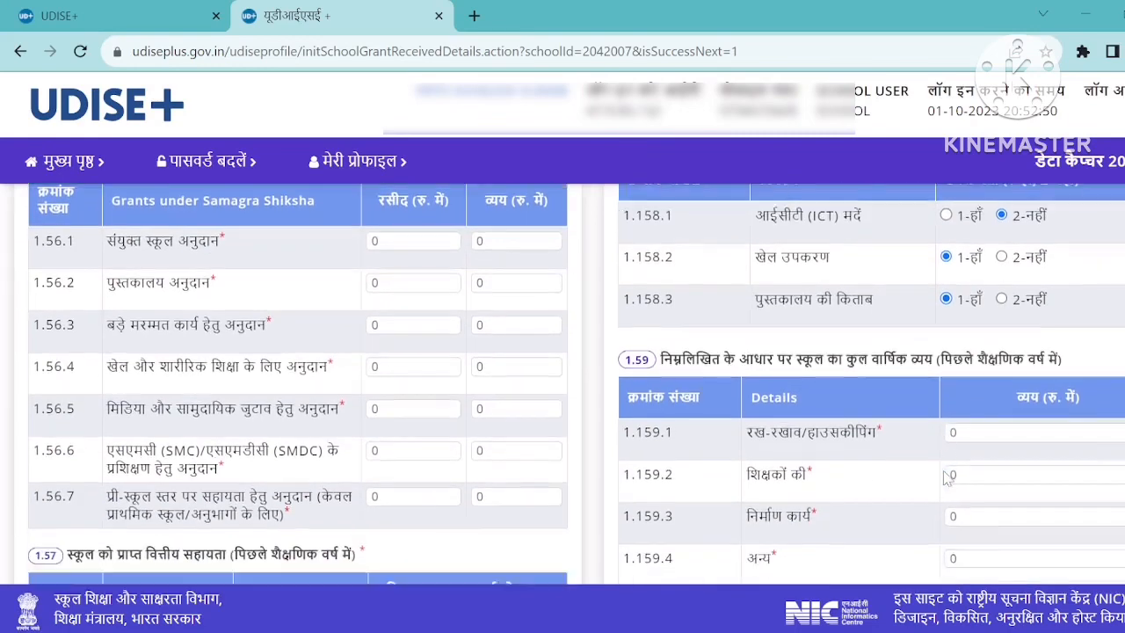
pyautogui.scroll(-1, 948, 477)
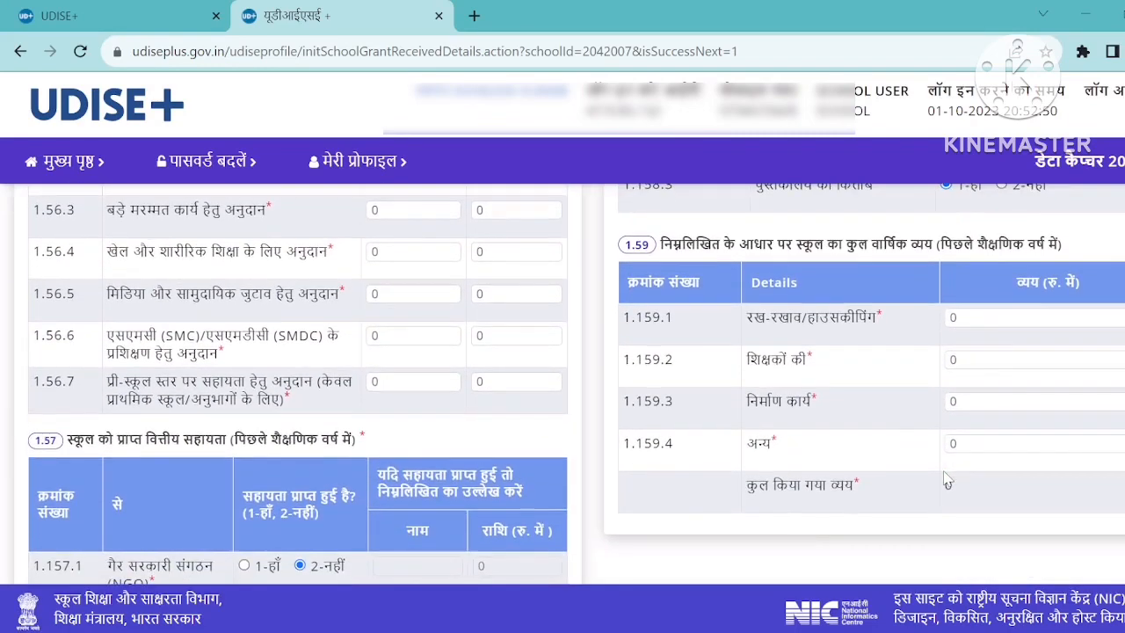
pyautogui.scroll(-8, 947, 477)
pyautogui.click(595, 449)
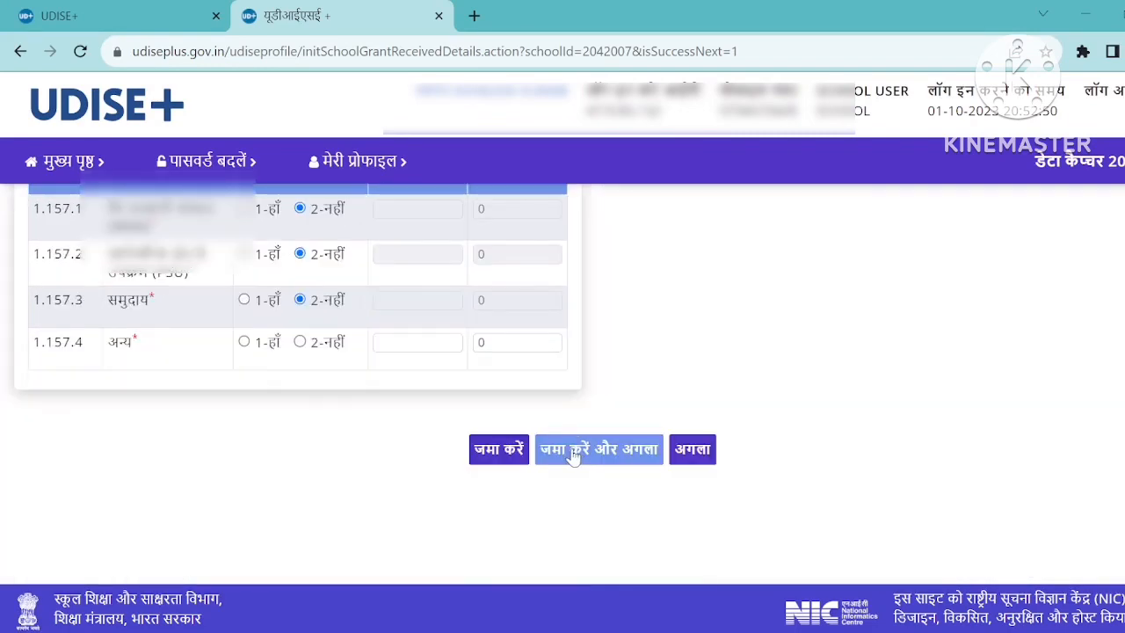
# Step: In the 2.1 to 2.6 physical facilities form, set the 2.1 school building status to 3-Government Owned
pyautogui.moveTo(143, 307); pyautogui.dragTo(484, 325)
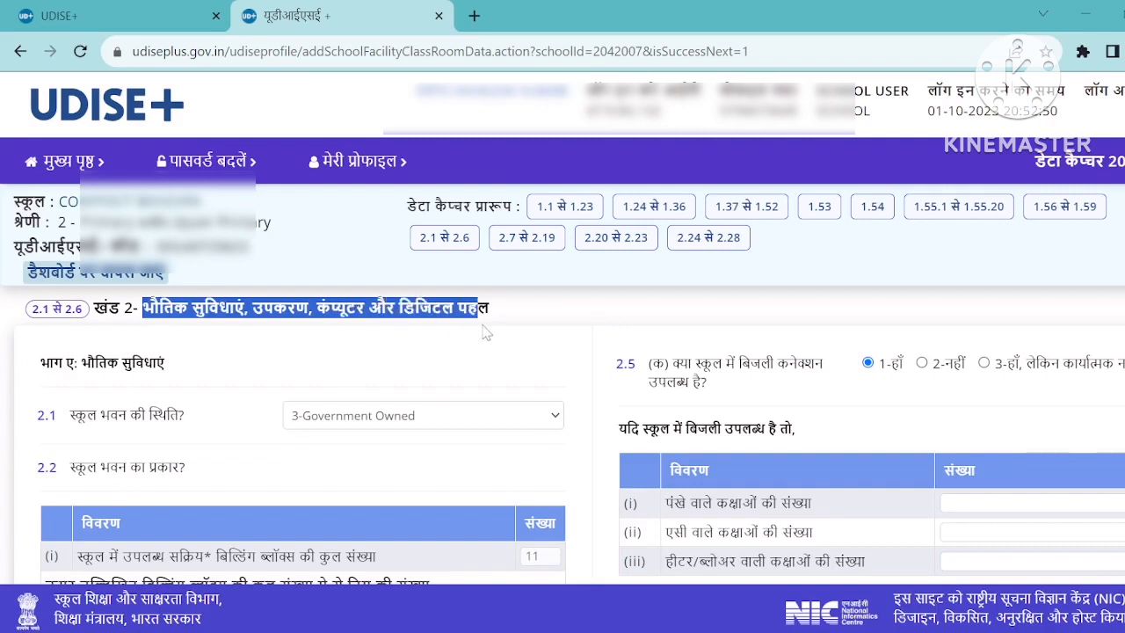
pyautogui.click(215, 406)
pyautogui.moveTo(69, 417); pyautogui.dragTo(188, 418)
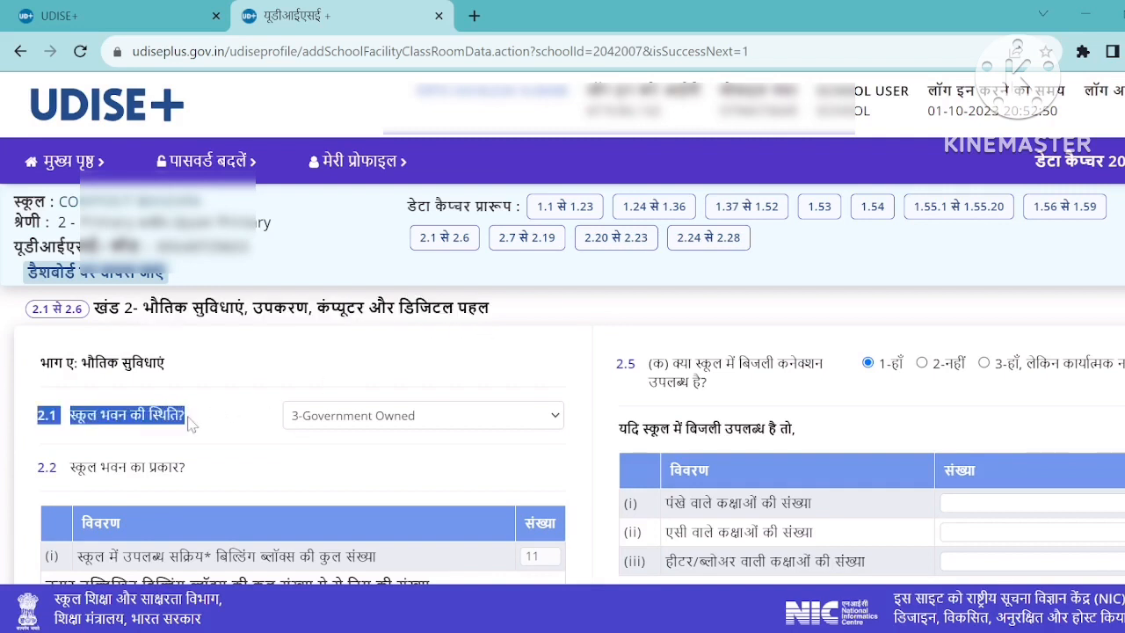
pyautogui.click(193, 417)
pyautogui.click(335, 413)
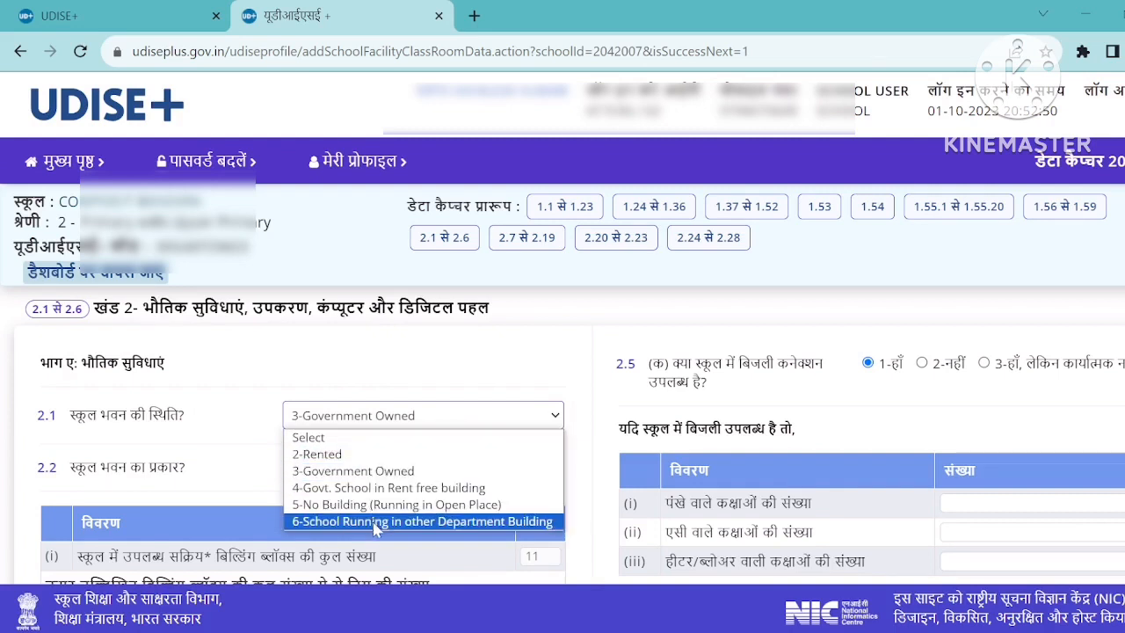
pyautogui.click(357, 477)
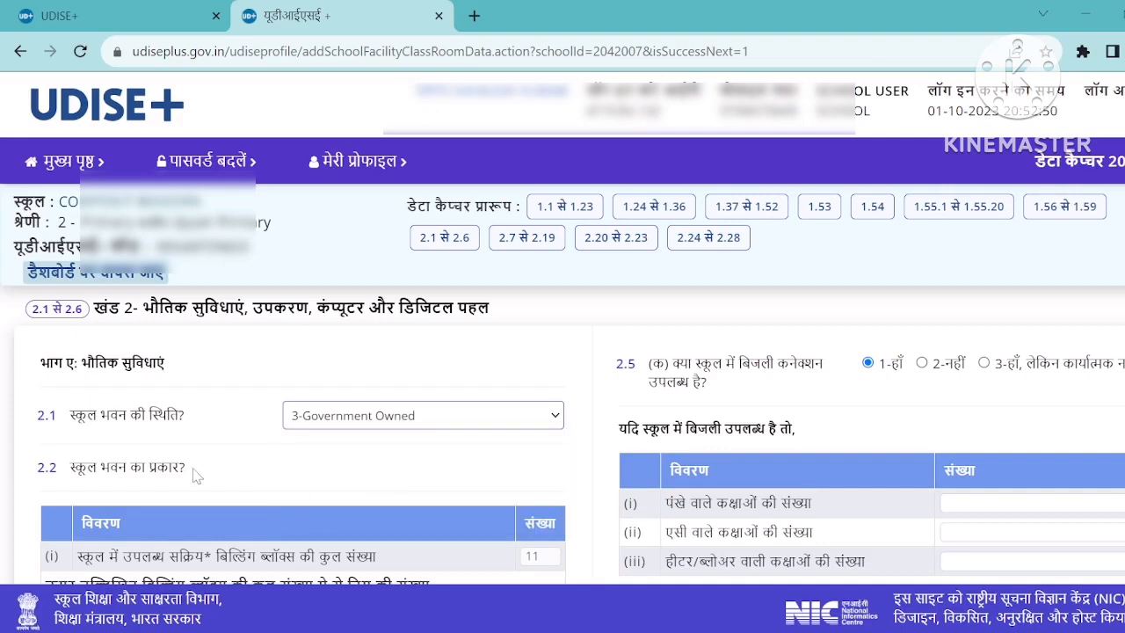
# Step: Review the 2.2 building type counts, including active, pucca, partially pucca and kaccha (कच्चा भवन) blocks
pyautogui.scroll(-3, 195, 474)
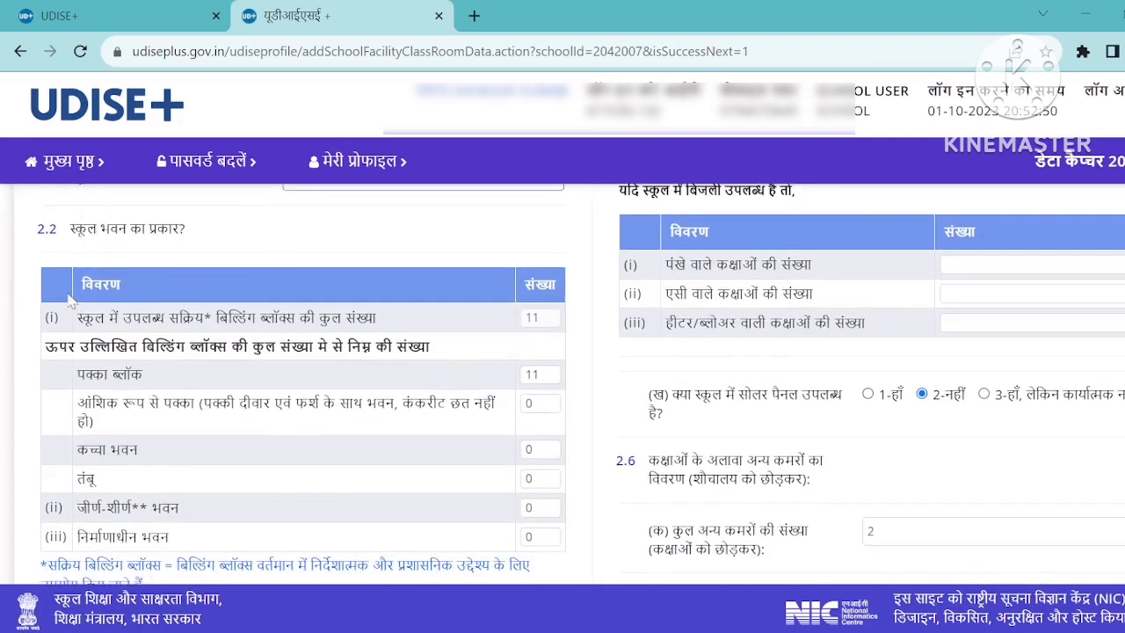
pyautogui.moveTo(77, 318); pyautogui.dragTo(387, 320)
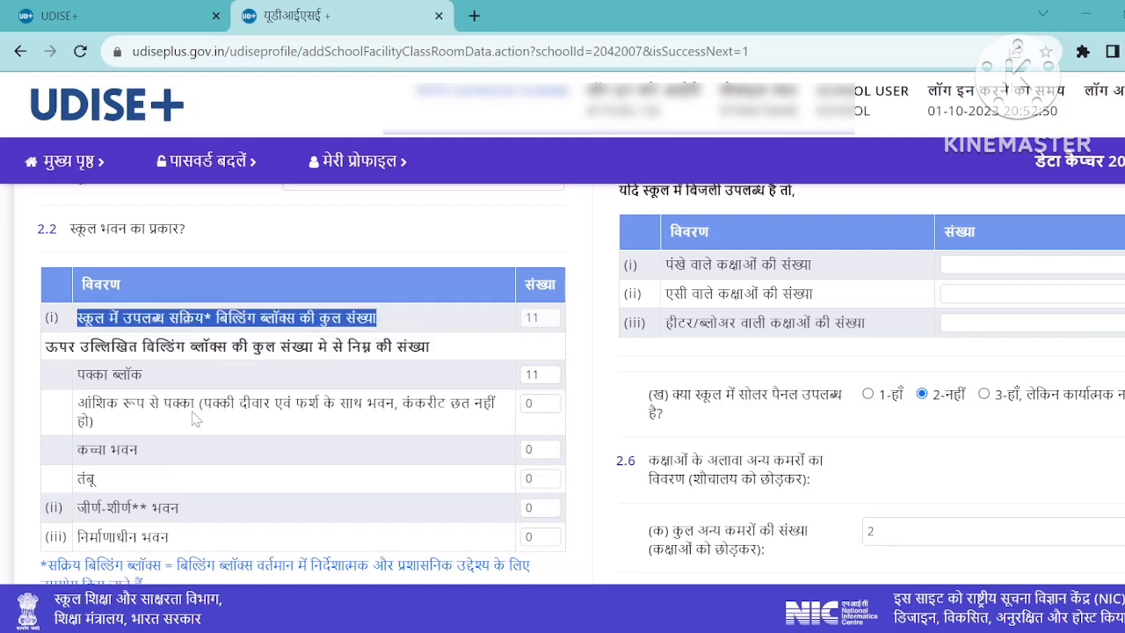
pyautogui.moveTo(195, 404); pyautogui.dragTo(310, 405)
pyautogui.click(547, 422)
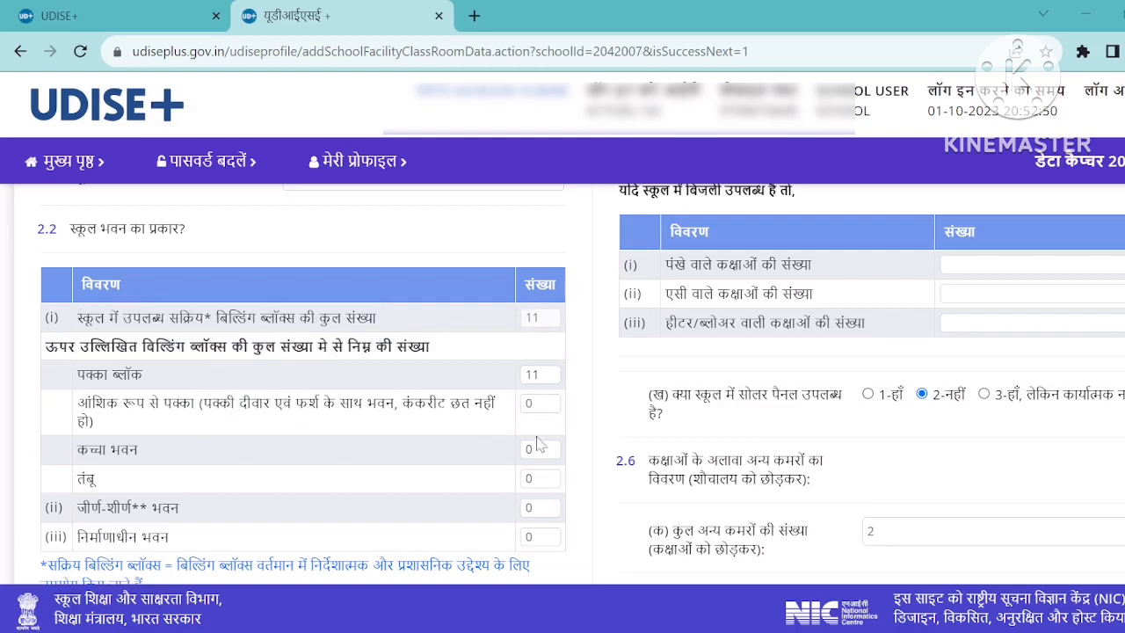
pyautogui.click(536, 449)
# Step: Set the 2.3 boundary wall type (चारदीवारी का प्रकार) to 1-Pucca
pyautogui.scroll(-2, 545, 501)
pyautogui.scroll(-3, 545, 502)
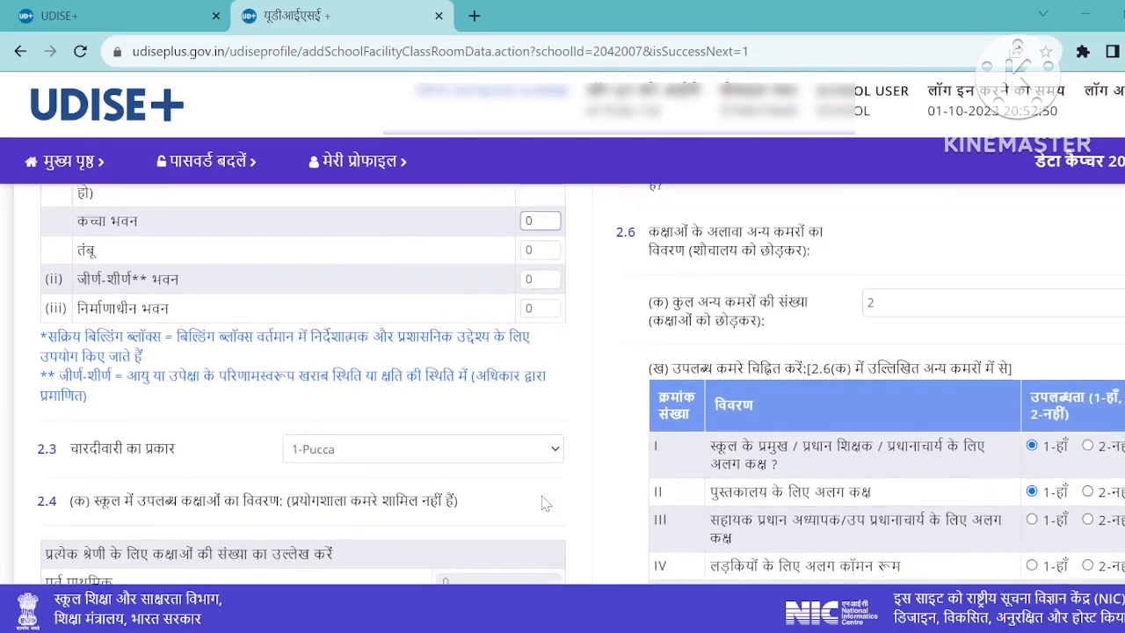
pyautogui.click(394, 364)
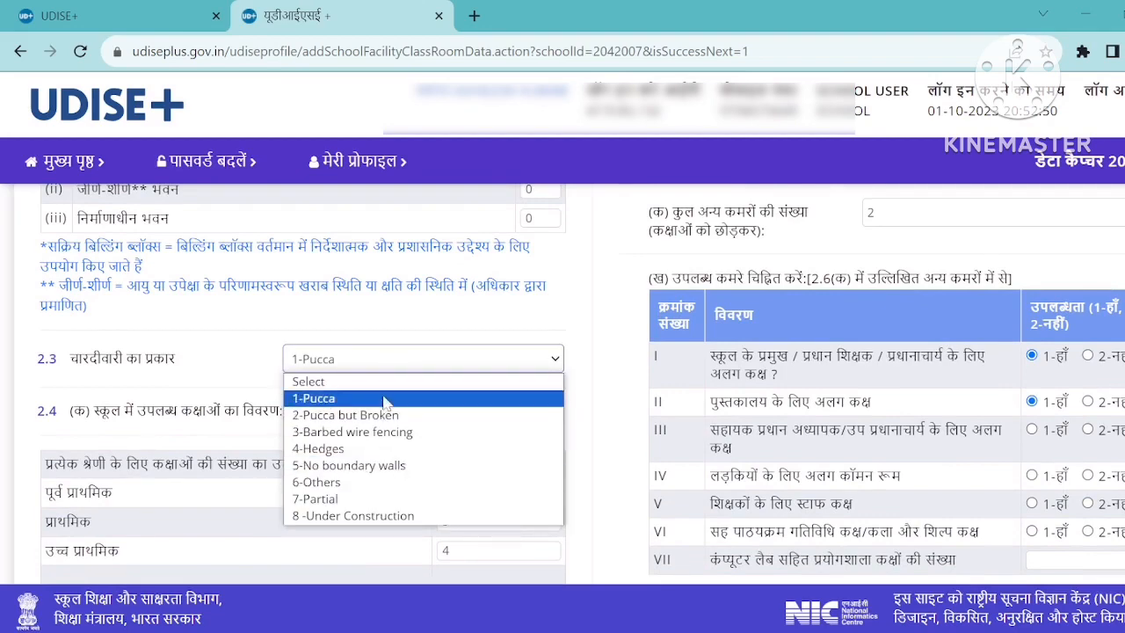
pyautogui.click(384, 398)
# Step: Check the 2.4 (क) classroom counts for pre-primary, primary and upper primary
pyautogui.scroll(-2, 387, 408)
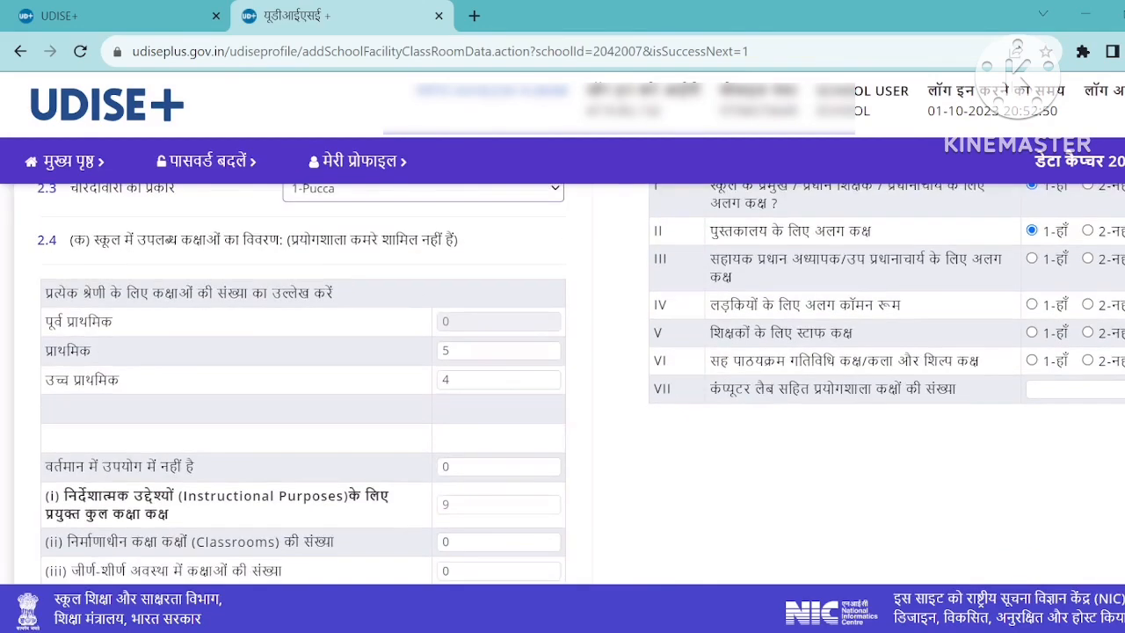
pyautogui.moveTo(53, 324); pyautogui.dragTo(134, 386)
pyautogui.click(284, 398)
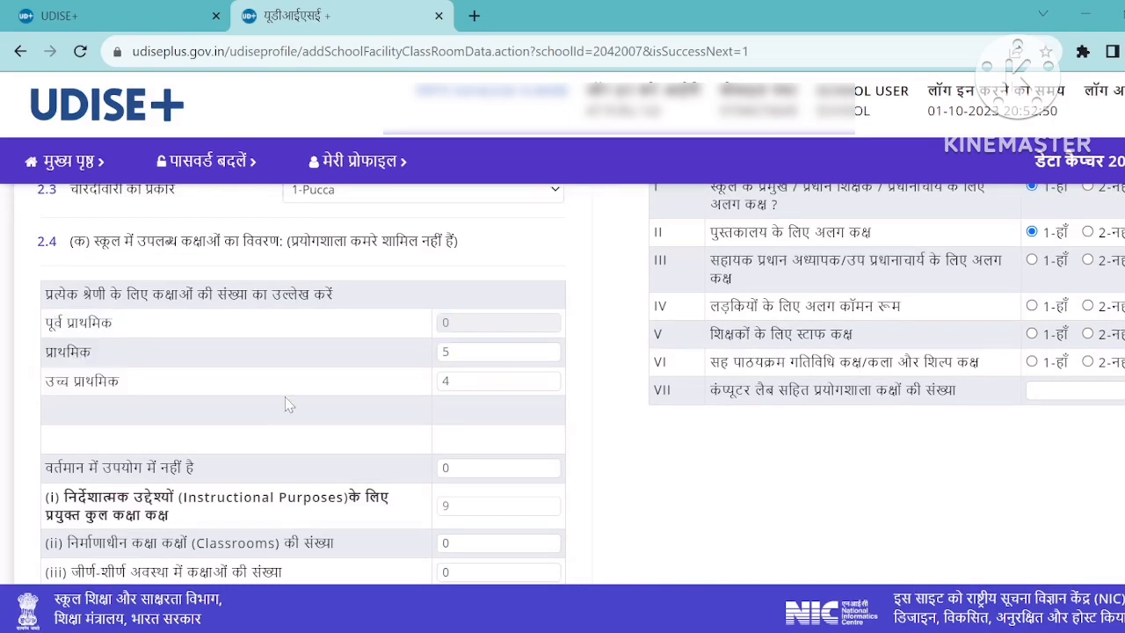
pyautogui.click(475, 382)
pyautogui.scroll(-1, 555, 425)
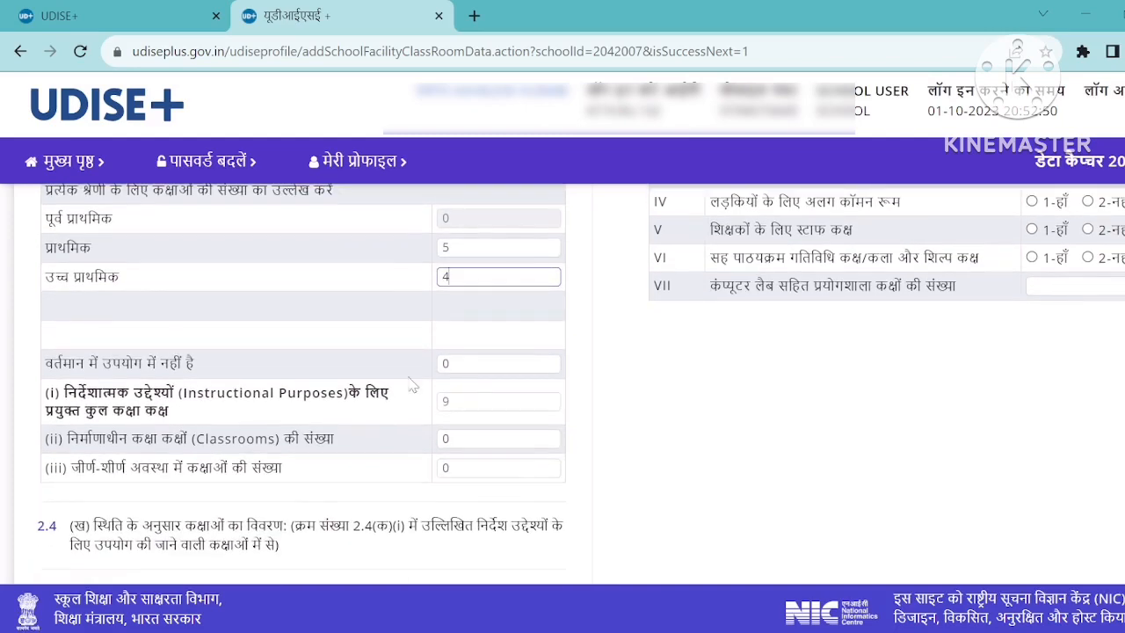
# Step: Check the 2.4 (ख) classroom counts by condition across the pucca (पक्का) row
pyautogui.scroll(-3, 555, 425)
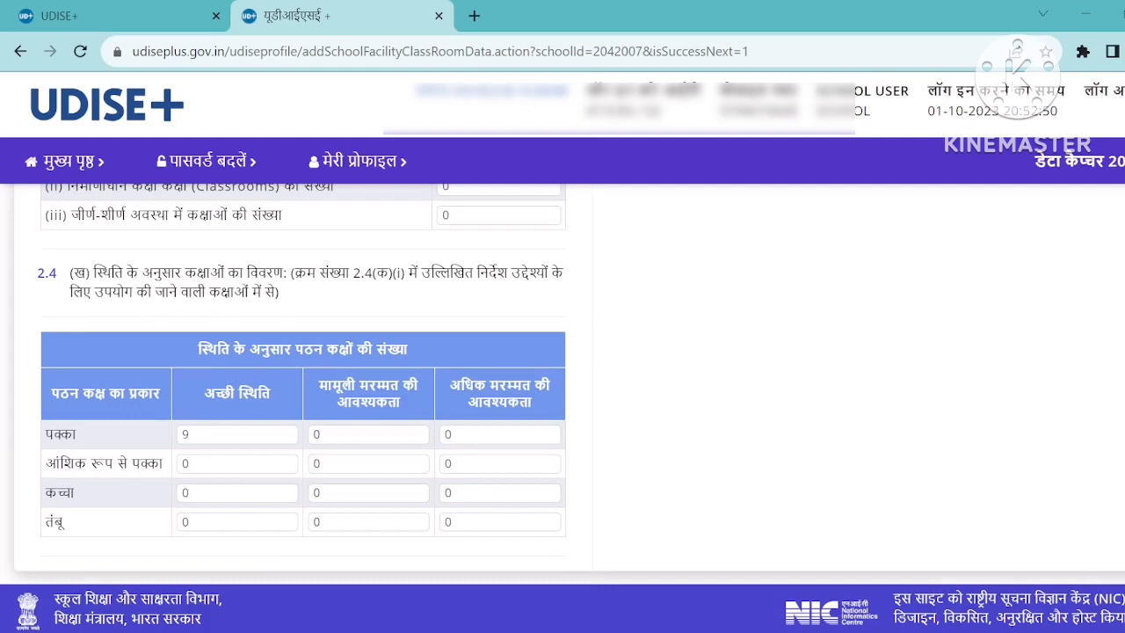
pyautogui.click(187, 435)
pyautogui.press('Tab')
pyautogui.press('Tab')
pyautogui.scroll(-1, 563, 387)
# Step: In the 2.5 (क) electricity table, enter 9 classrooms with fans, 0 with AC and 0 with heater/blower
pyautogui.scroll(4, 562, 387)
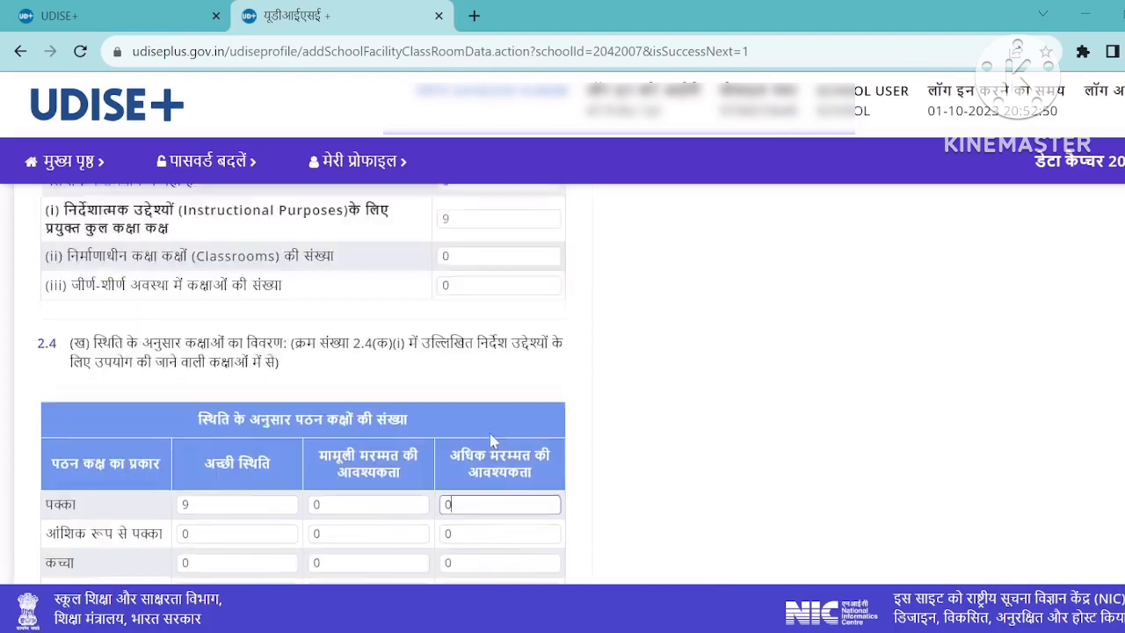
pyautogui.scroll(10, 492, 442)
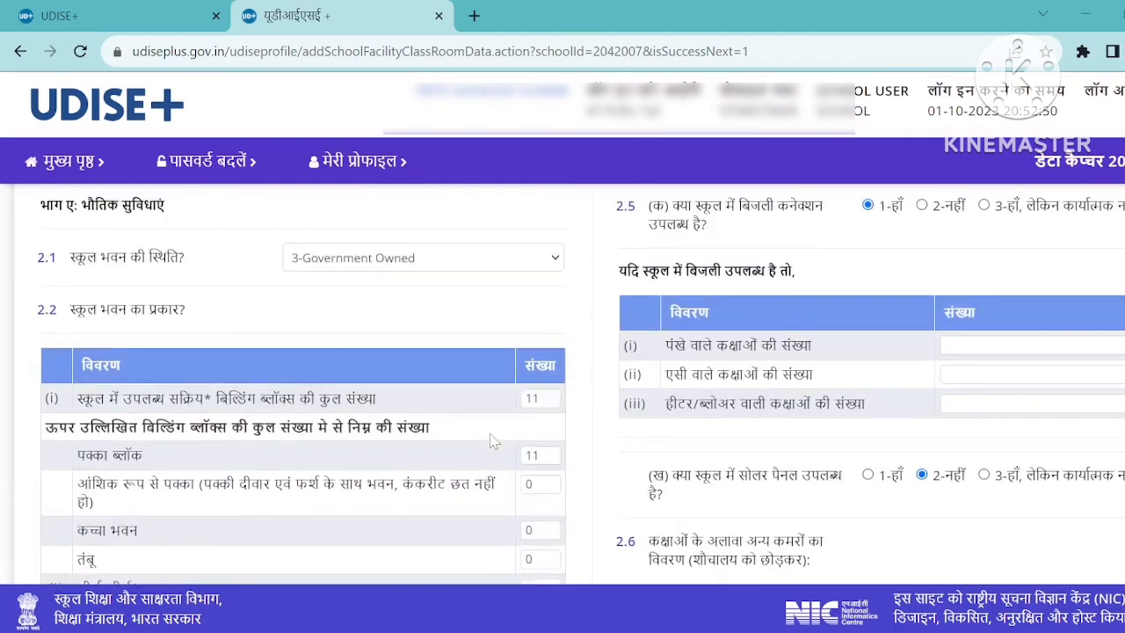
pyautogui.scroll(1, 492, 443)
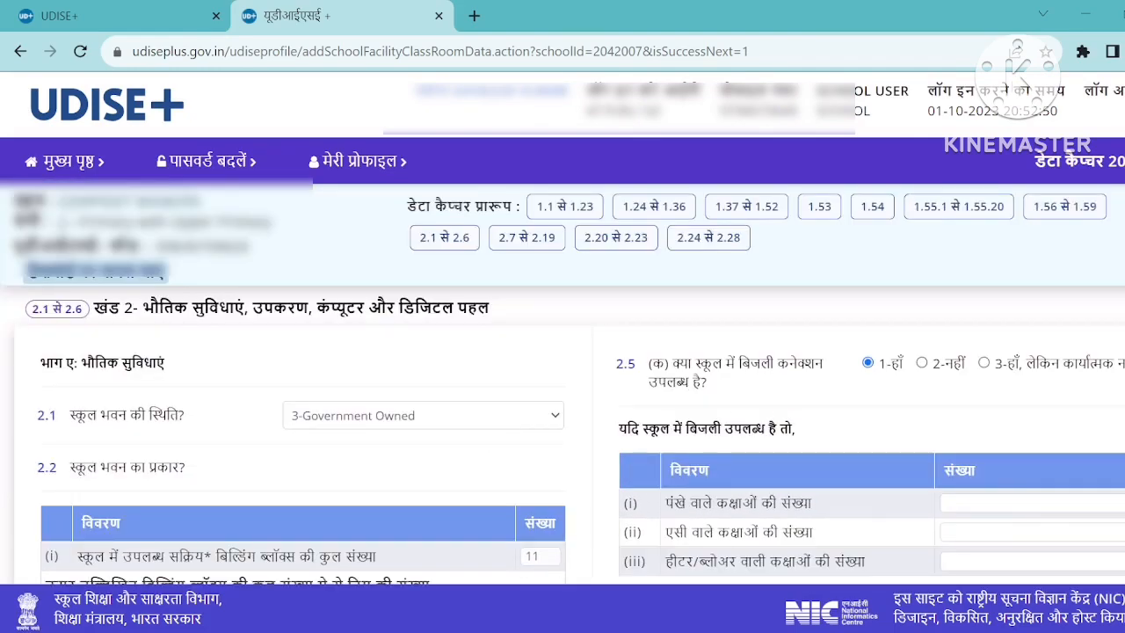
pyautogui.moveTo(672, 363); pyautogui.dragTo(769, 381)
pyautogui.click(882, 395)
pyautogui.scroll(-4, 872, 373)
pyautogui.scroll(2, 873, 373)
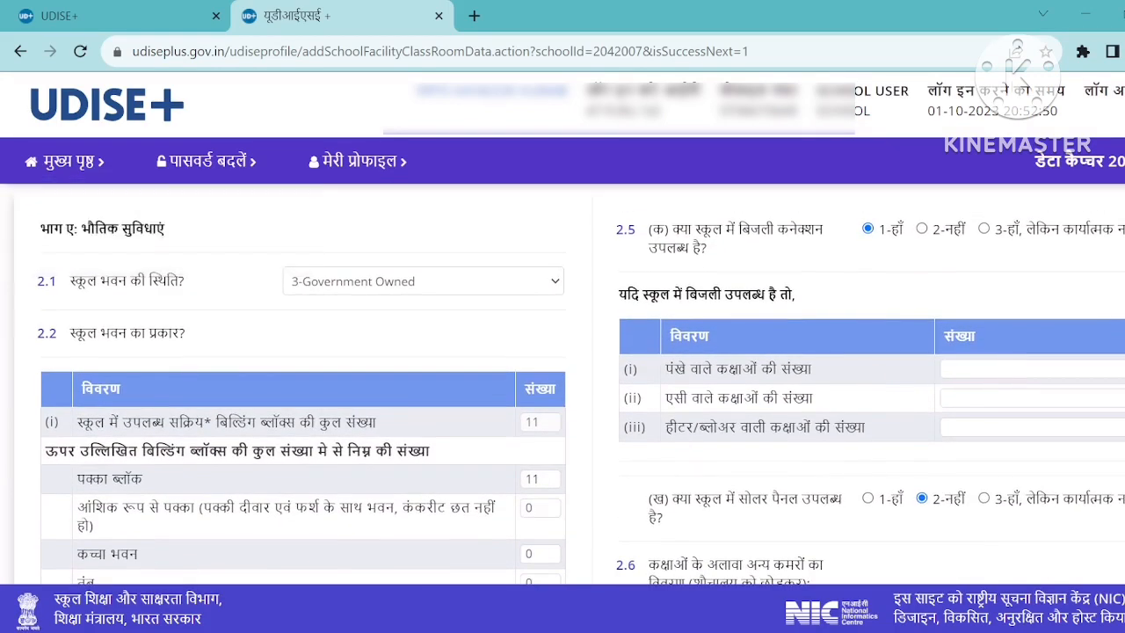
pyautogui.click(1030, 369)
pyautogui.press('Tab')
pyautogui.write('0')
pyautogui.press('Tab')
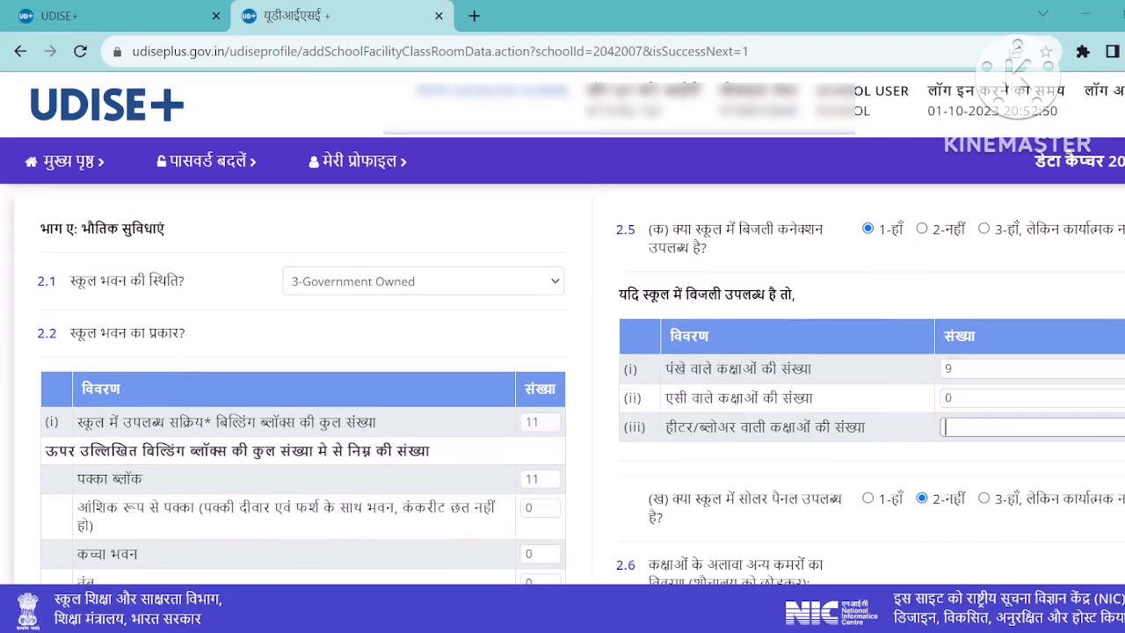
pyautogui.write('0')
# Step: Check the 2.5 (ख) solar panel answer and the 2.6 (क) total of rooms other than classrooms
pyautogui.scroll(-2, 941, 418)
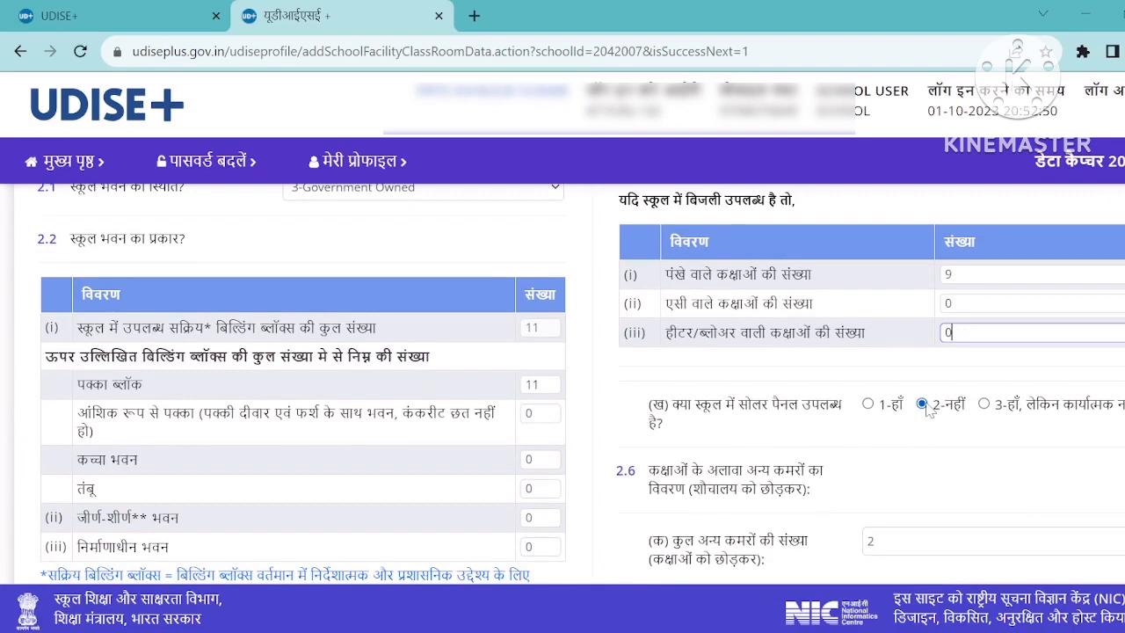
pyautogui.click(919, 456)
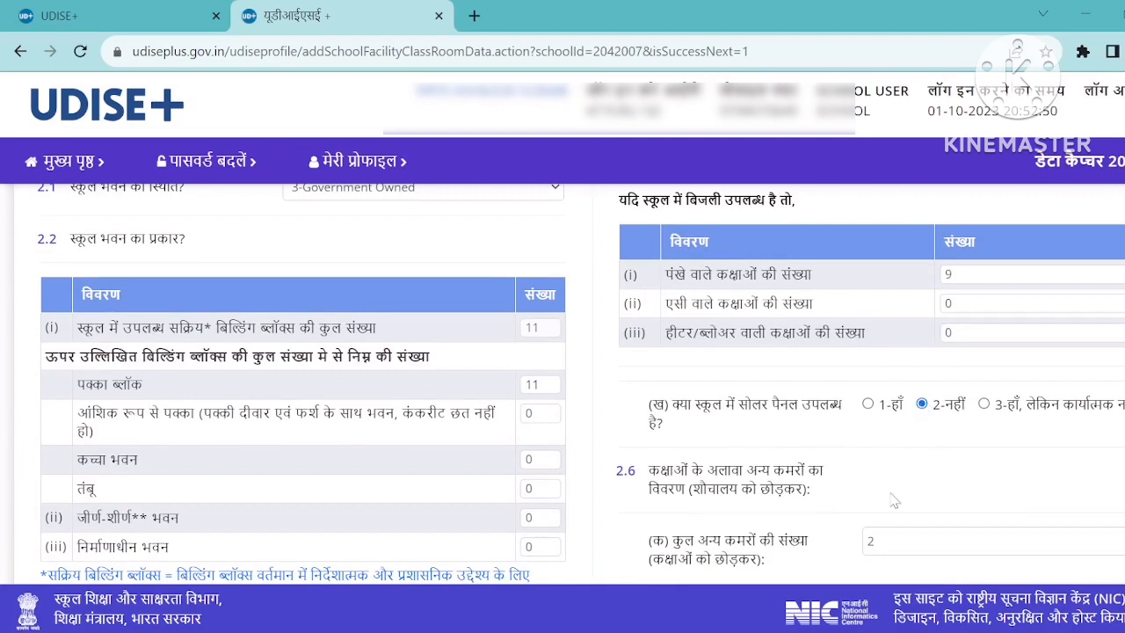
pyautogui.scroll(-2, 893, 497)
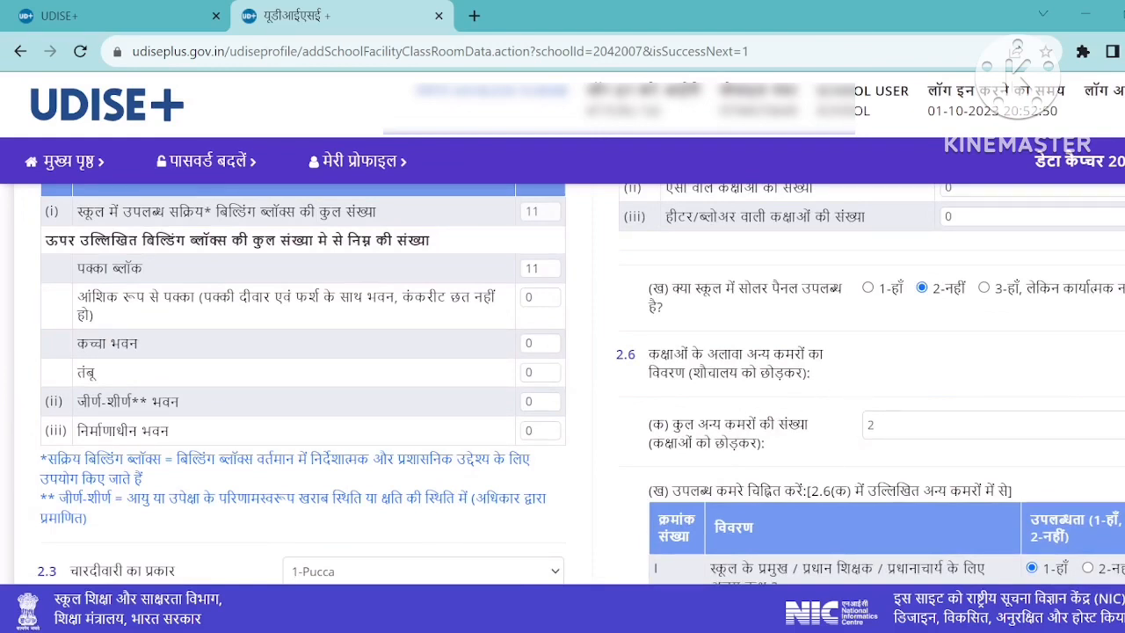
pyautogui.scroll(-2, 918, 435)
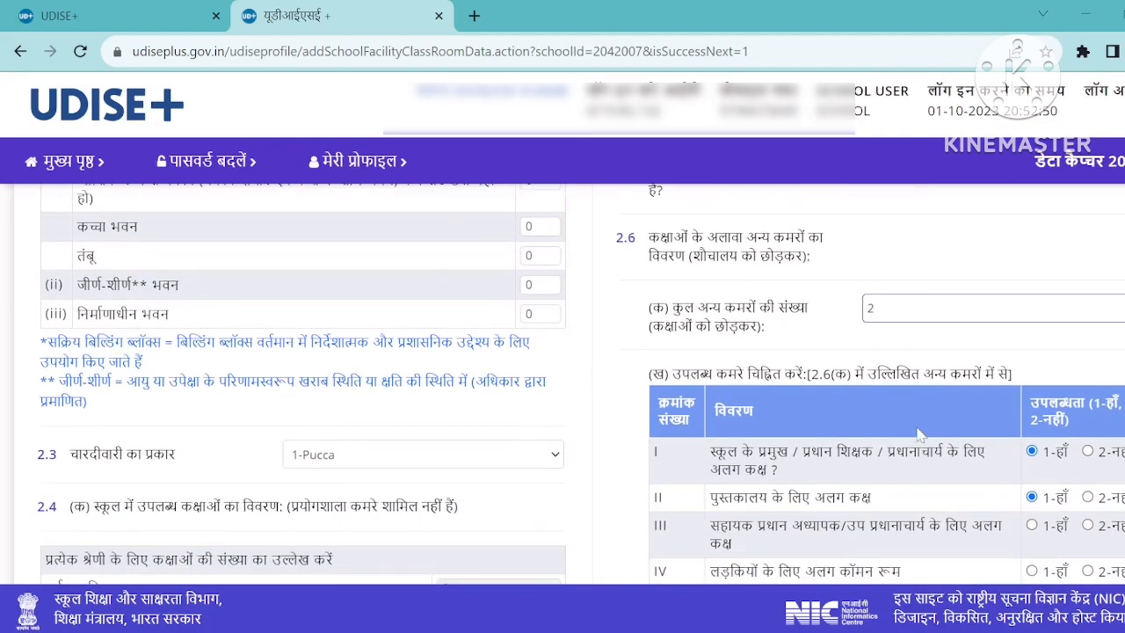
pyautogui.scroll(-1, 918, 435)
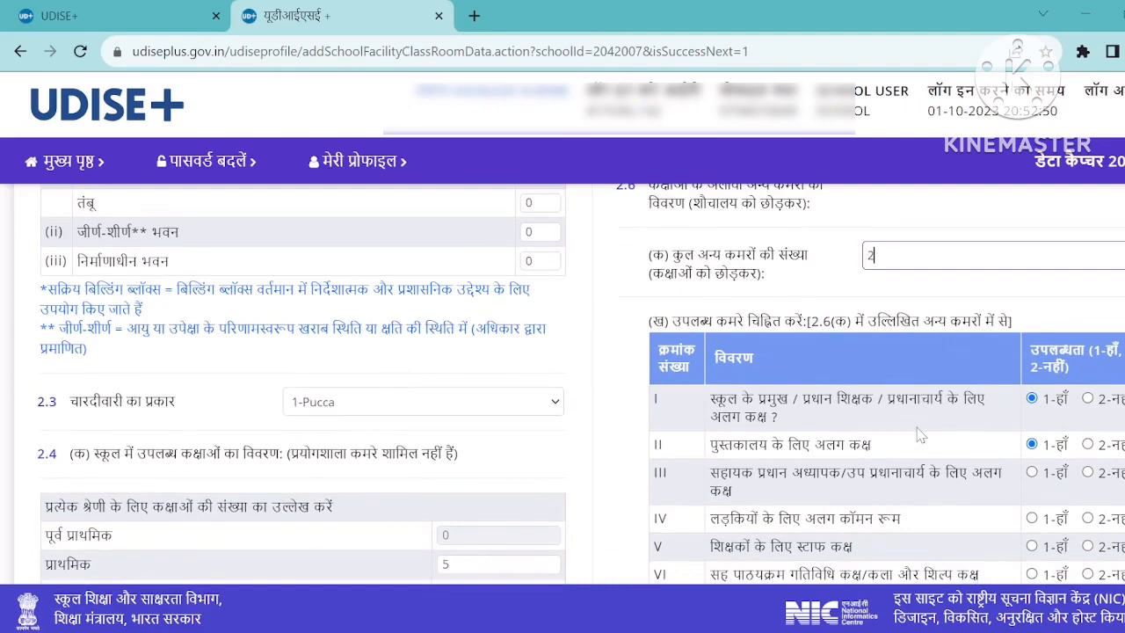
pyautogui.scroll(-1, 919, 436)
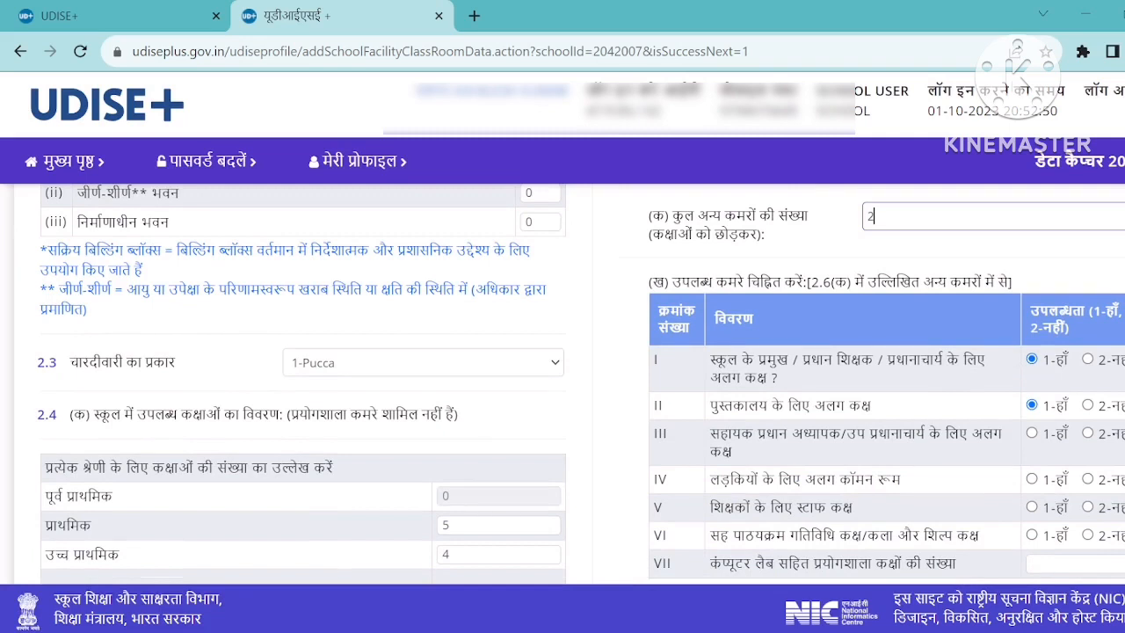
# Step: In the 2.6 (ख) available rooms table, answer 2-नहीं for the assistant head's room, girls' common room and staff room
pyautogui.moveTo(710, 358); pyautogui.dragTo(941, 390)
pyautogui.click(940, 390)
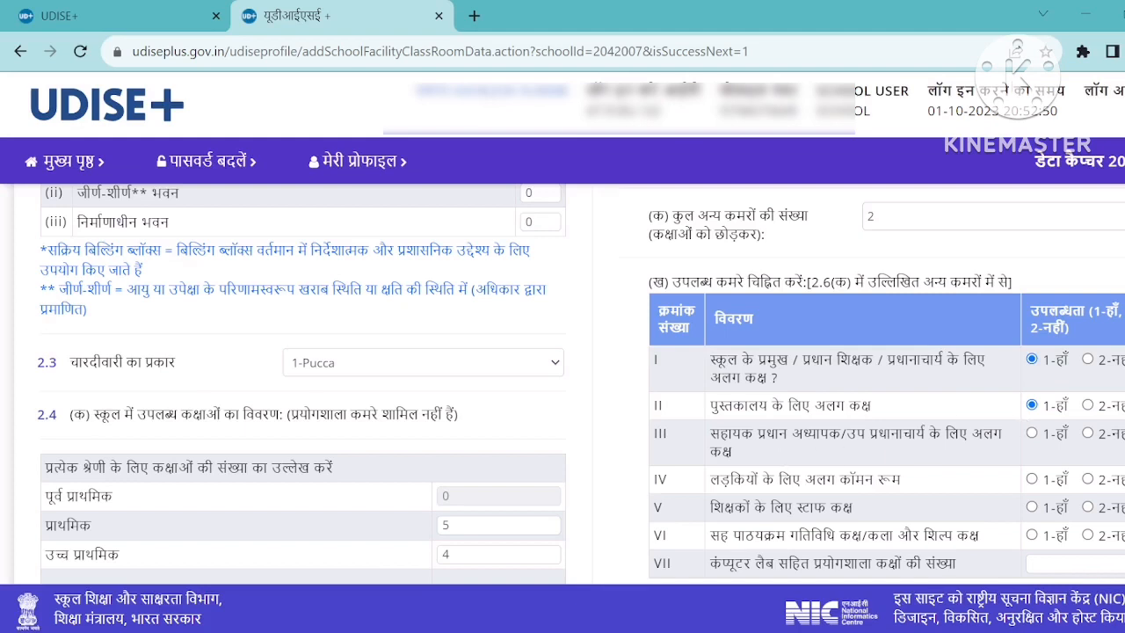
pyautogui.click(1088, 433)
pyautogui.scroll(-1, 1090, 479)
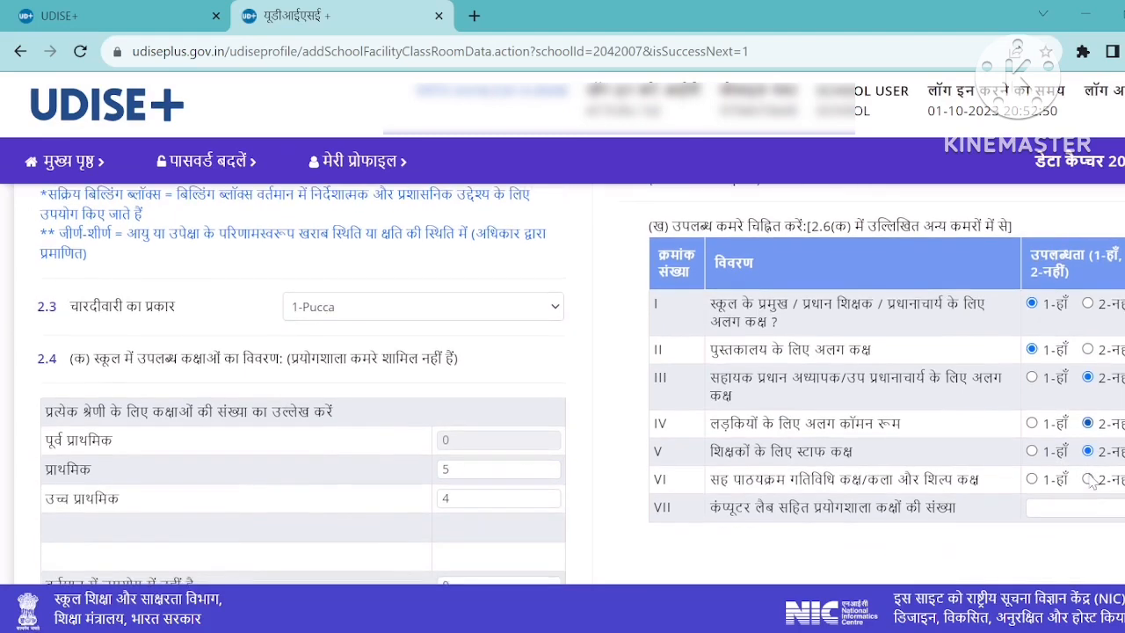
# Step: Save the 2.1 to 2.6 form and continue to the toilet facilities form, 2.7 to 2.19
pyautogui.scroll(-6, 949, 530)
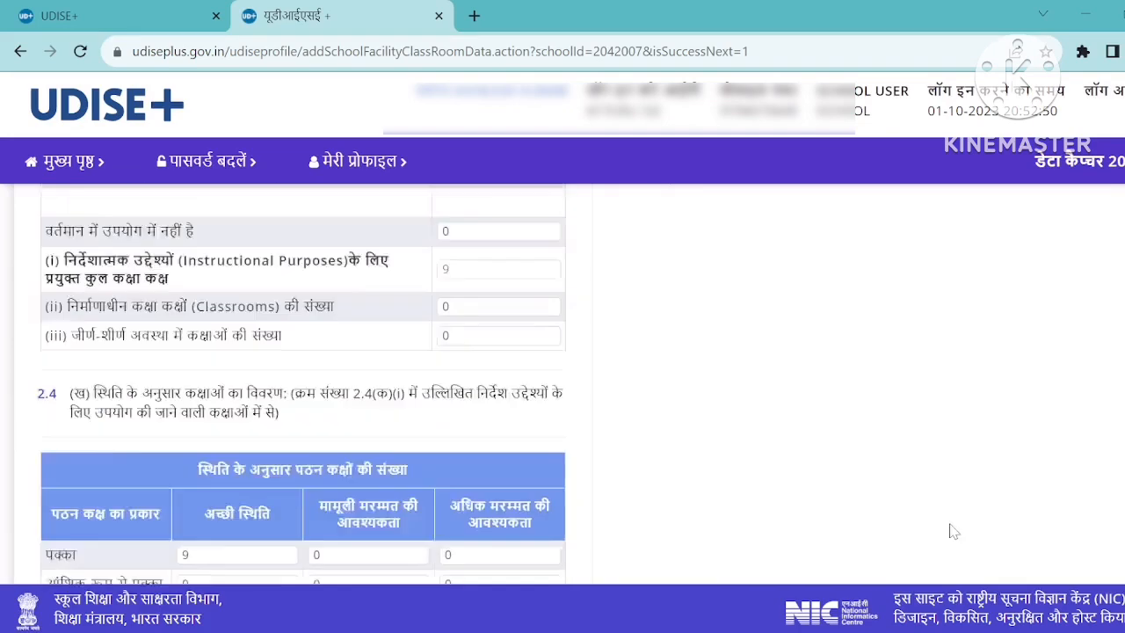
pyautogui.scroll(2, 949, 530)
pyautogui.scroll(-5, 949, 530)
pyautogui.click(621, 510)
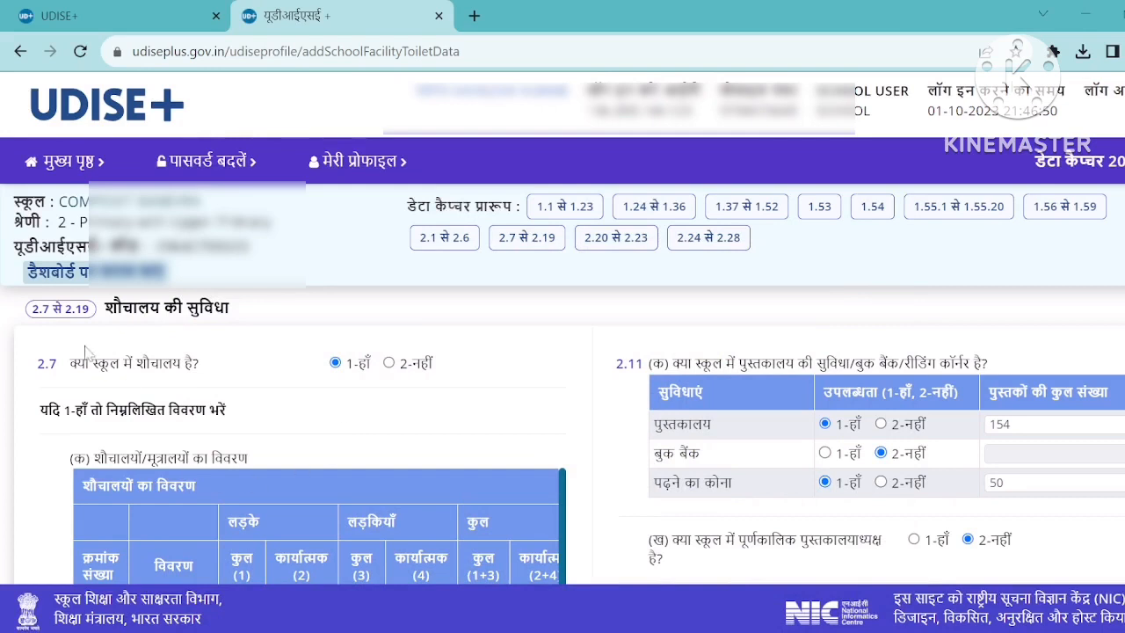
# Step: Review the 2.7 toilet availability answer and the (क) table of CWSN-friendly toilet seats and urinals for boys and girls
pyautogui.moveTo(106, 308); pyautogui.dragTo(249, 344)
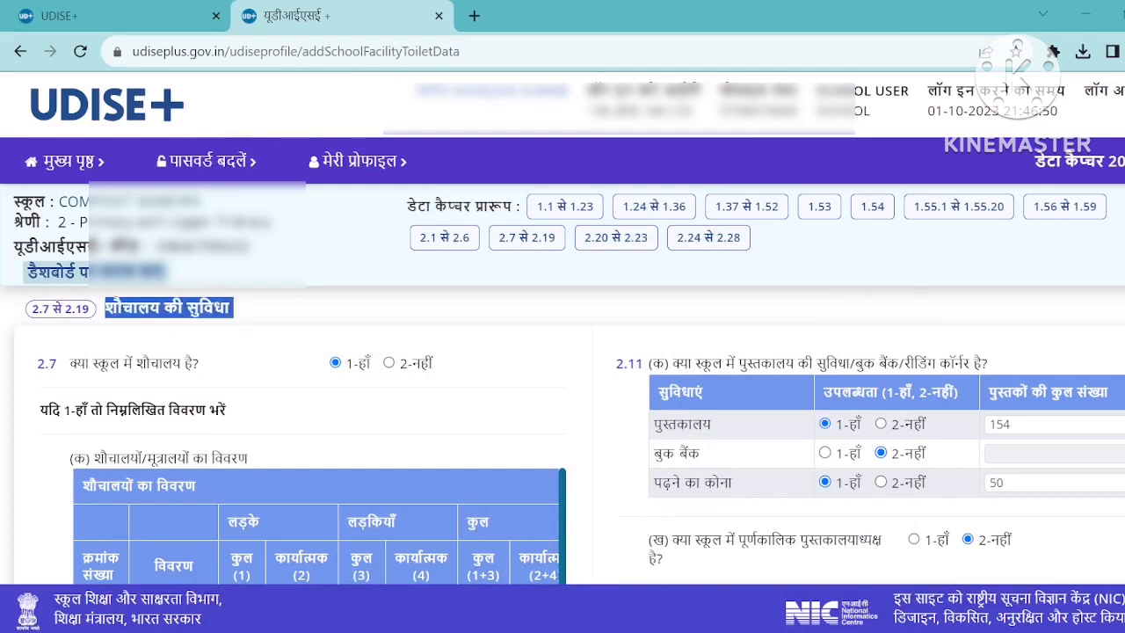
pyautogui.moveTo(70, 363); pyautogui.dragTo(439, 379)
pyautogui.click(447, 386)
pyautogui.scroll(-1, 447, 386)
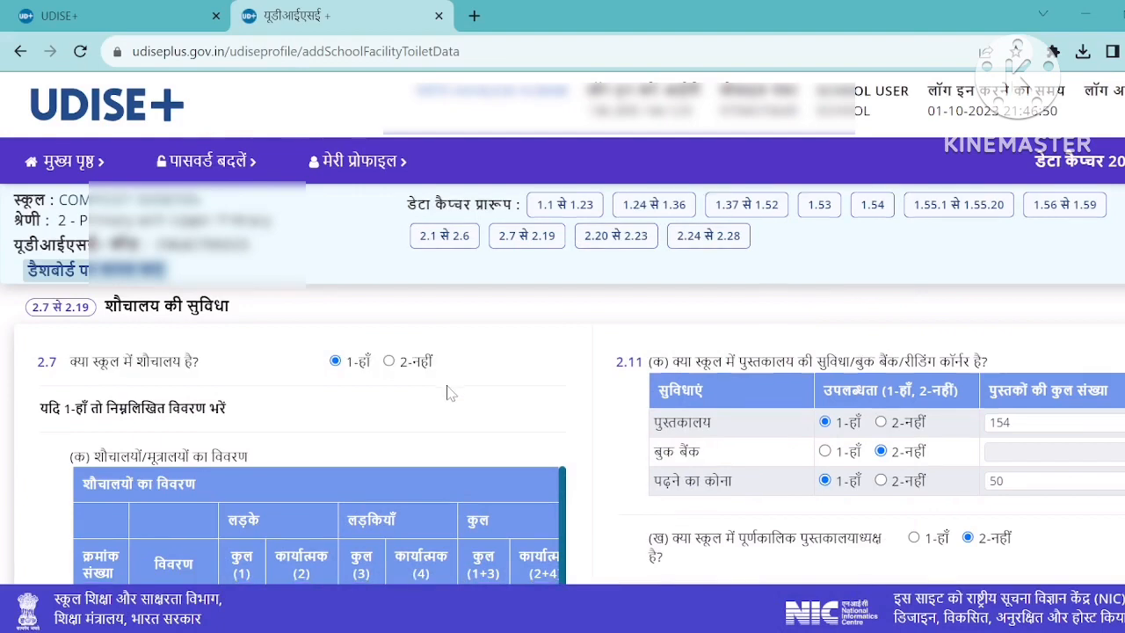
pyautogui.scroll(-2, 446, 393)
pyautogui.scroll(-2, 393, 466)
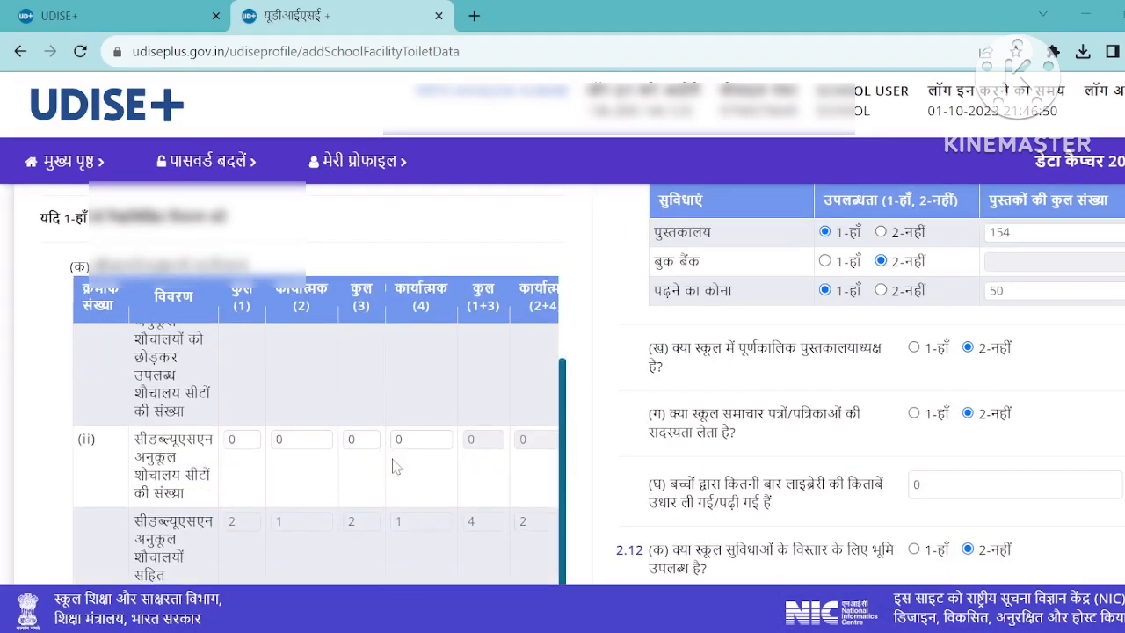
pyautogui.moveTo(156, 440); pyautogui.dragTo(260, 443)
pyautogui.click(295, 439)
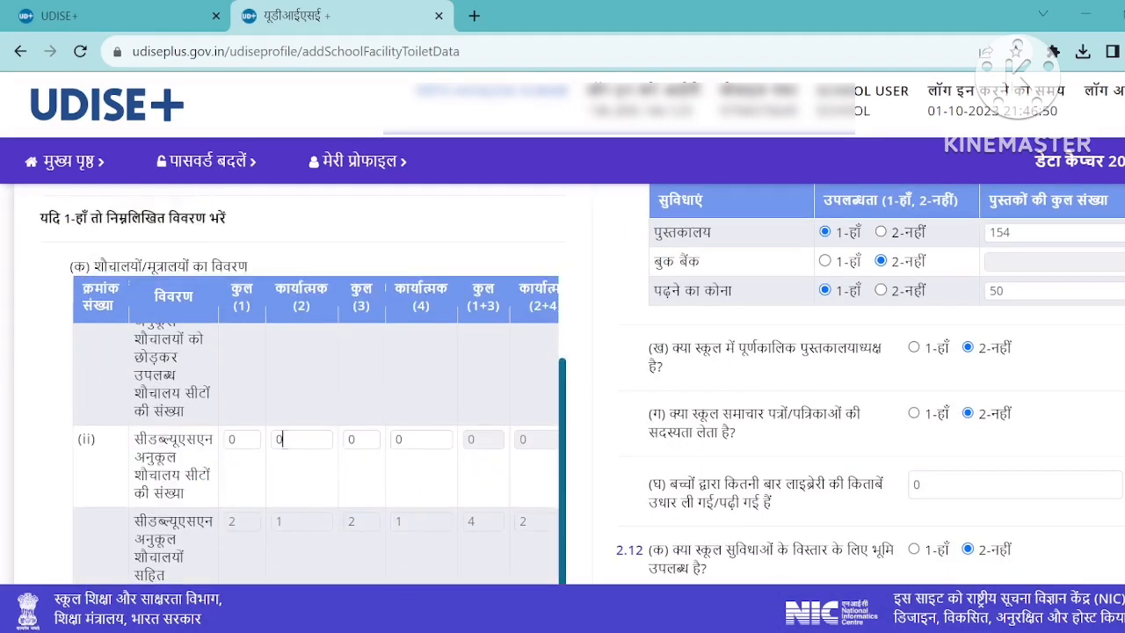
pyautogui.scroll(-1, 308, 450)
pyautogui.scroll(-3, 309, 455)
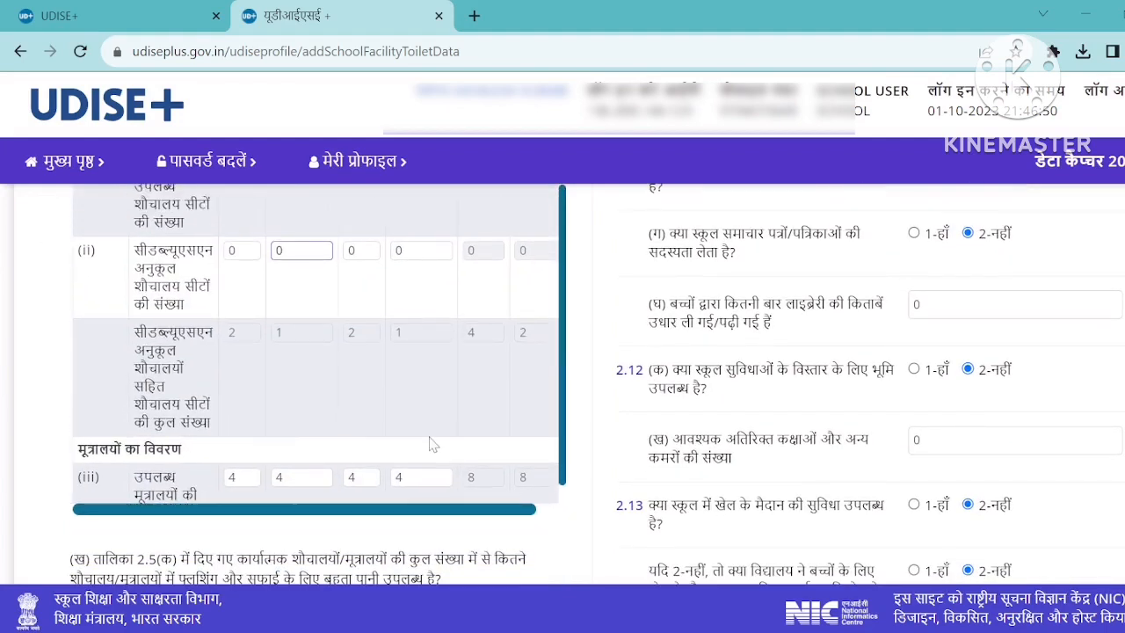
# Step: Check the 2.7 (ख) counts of toilets and urinals with running water for flushing and cleaning
pyautogui.scroll(-3, 431, 444)
pyautogui.scroll(-1, 369, 405)
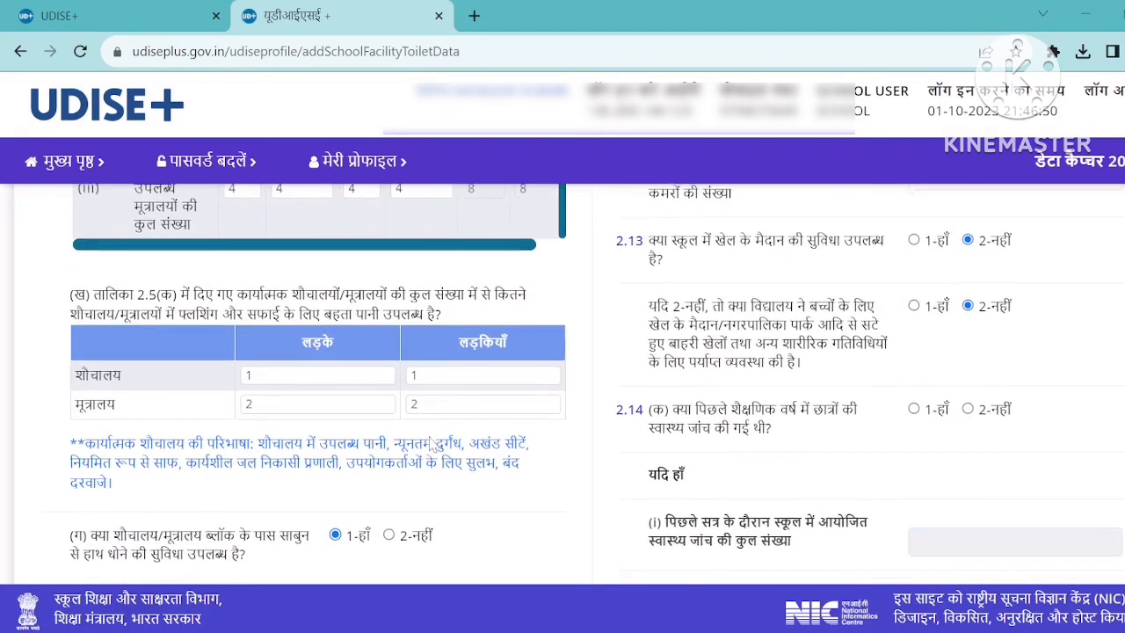
pyautogui.moveTo(247, 314); pyautogui.dragTo(436, 314)
pyautogui.click(318, 375)
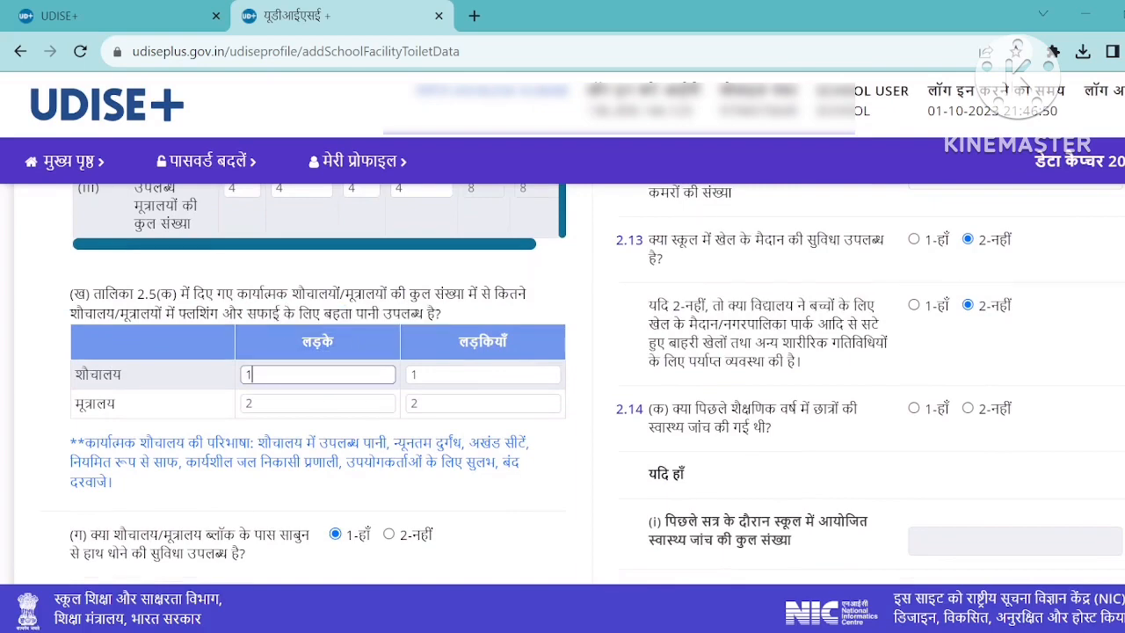
# Step: Review the 2.7 urinal counts and the (ग) to (च) answers on handwashing soap, toilet location, incinerator and sanitary pad vending machine
pyautogui.click(318, 404)
pyautogui.scroll(-2, 318, 403)
pyautogui.scroll(-1, 562, 387)
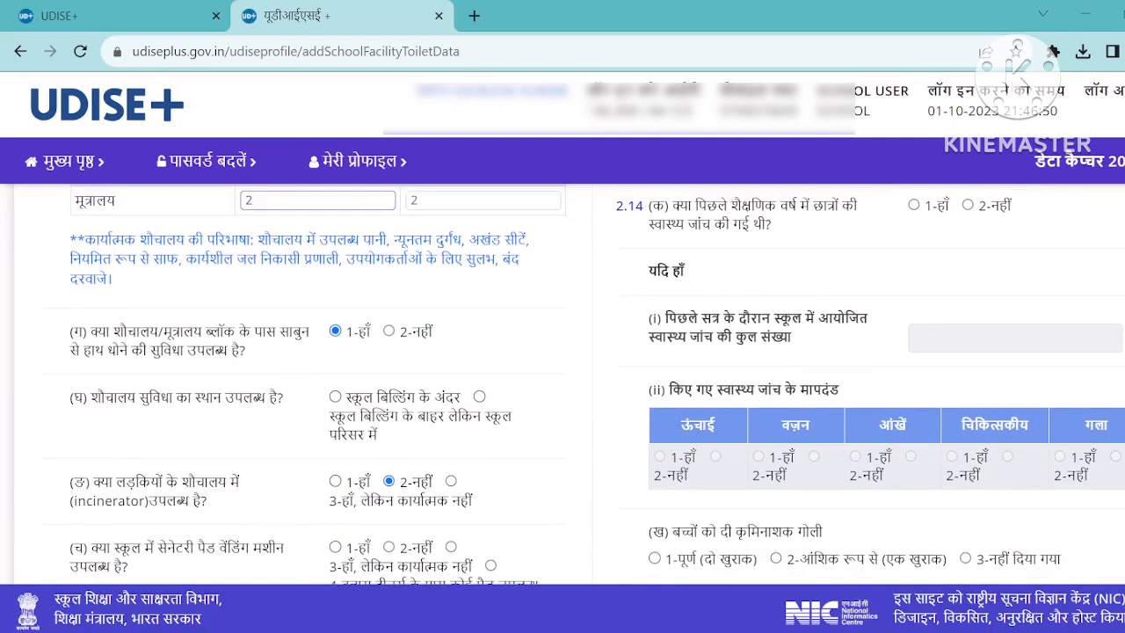
pyautogui.scroll(-1, 367, 453)
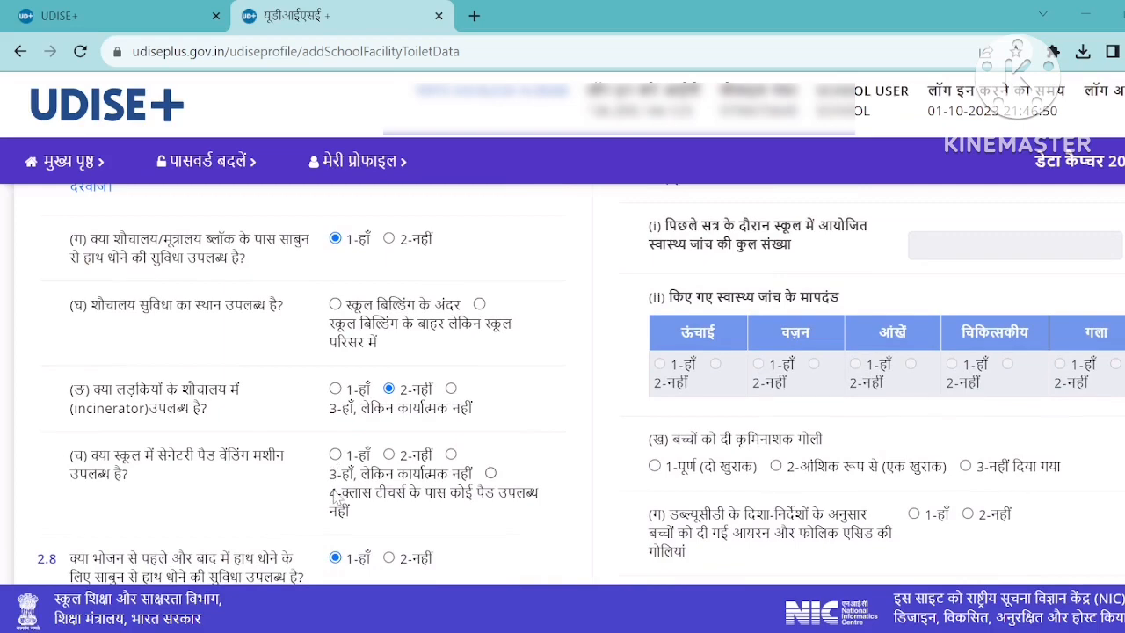
pyautogui.scroll(-2, 334, 497)
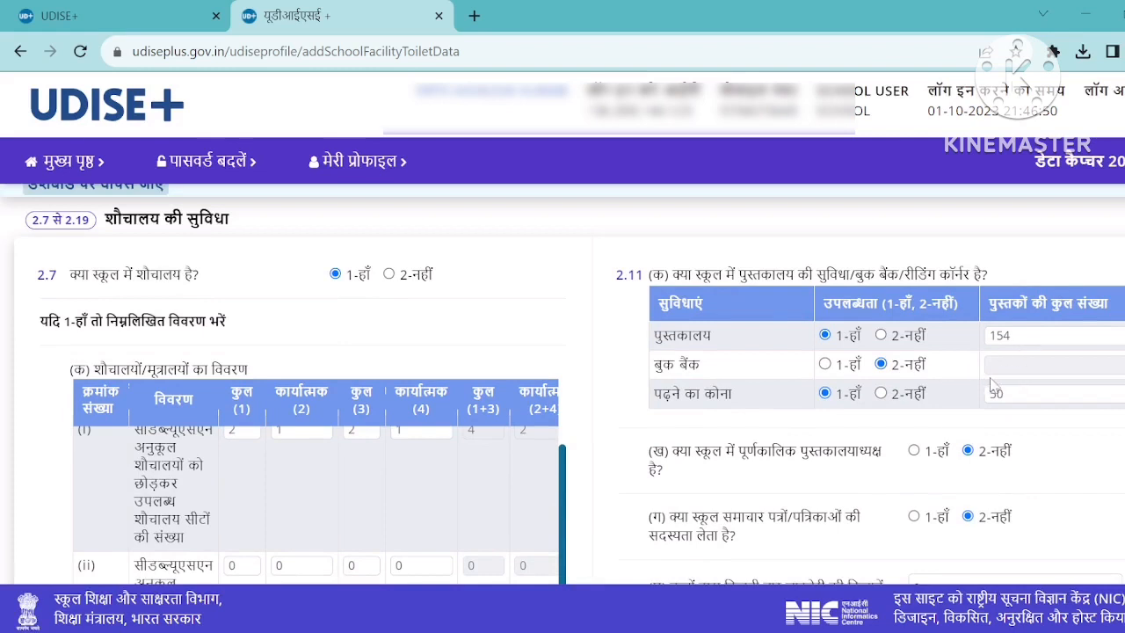
# Step: Try 1-हाँ for the book bank in the 2.11 (क) library table and return it to 2-नहीं
pyautogui.click(824, 367)
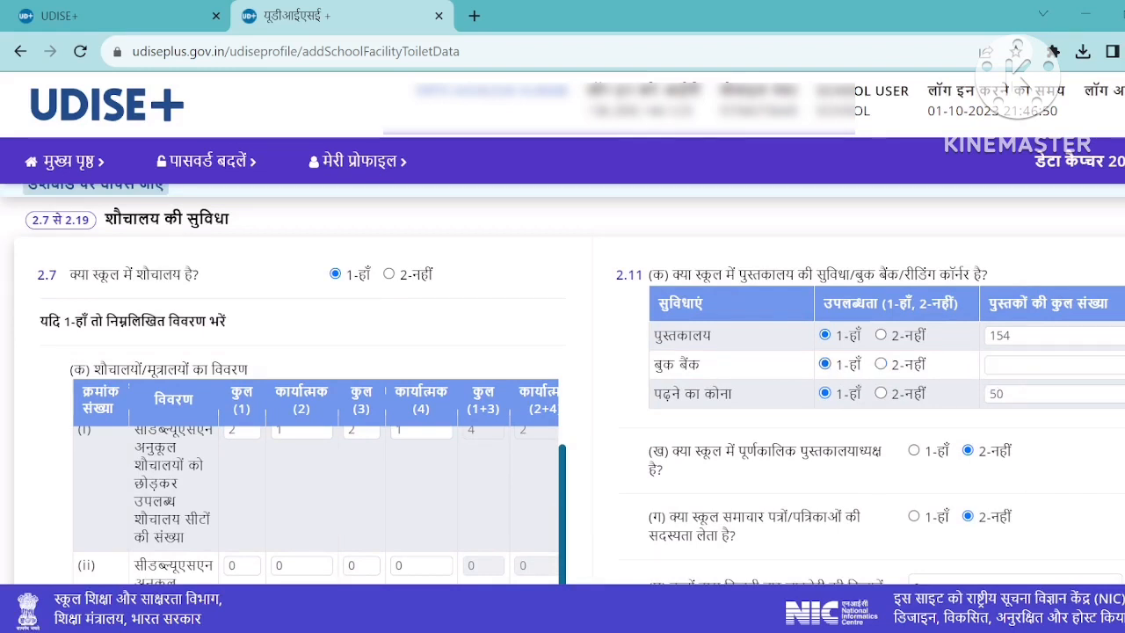
pyautogui.click(880, 365)
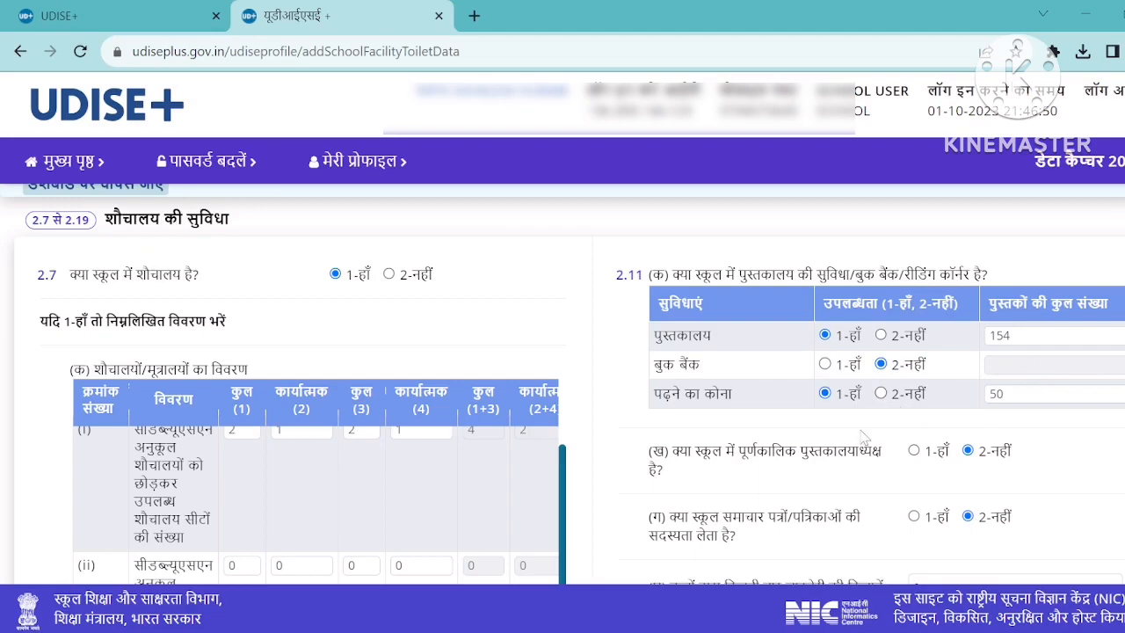
# Step: Review the 2.11 (ख) to (घ) answers on the full-time librarian, newspaper and magazine subscriptions, and library books borrowed by children
pyautogui.scroll(-3, 800, 453)
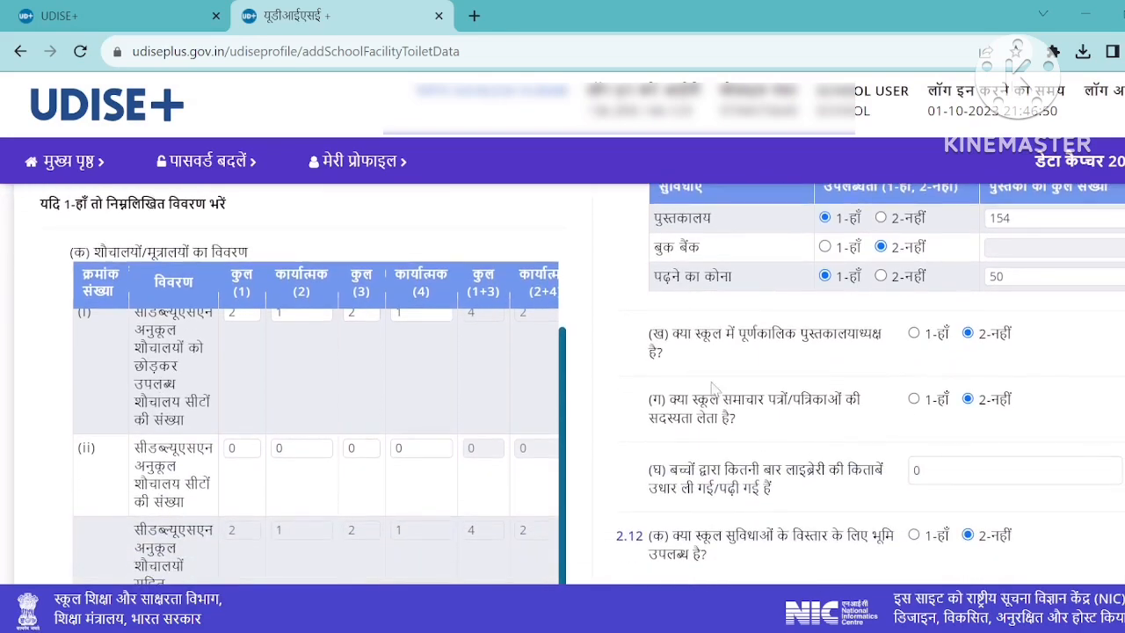
pyautogui.moveTo(672, 334); pyautogui.dragTo(835, 355)
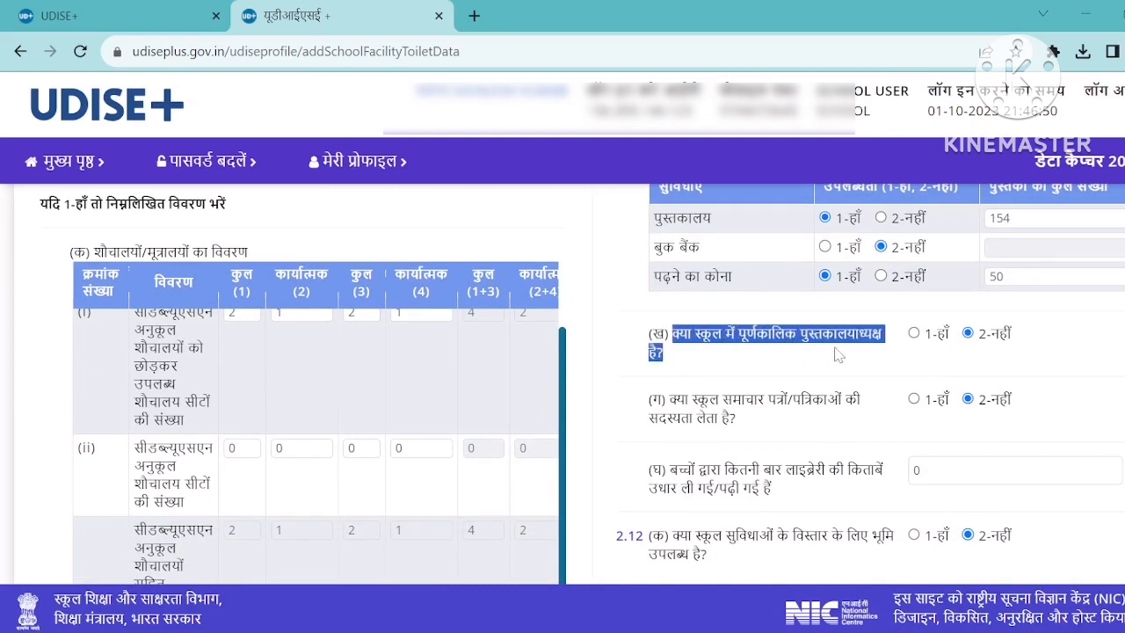
pyautogui.click(867, 369)
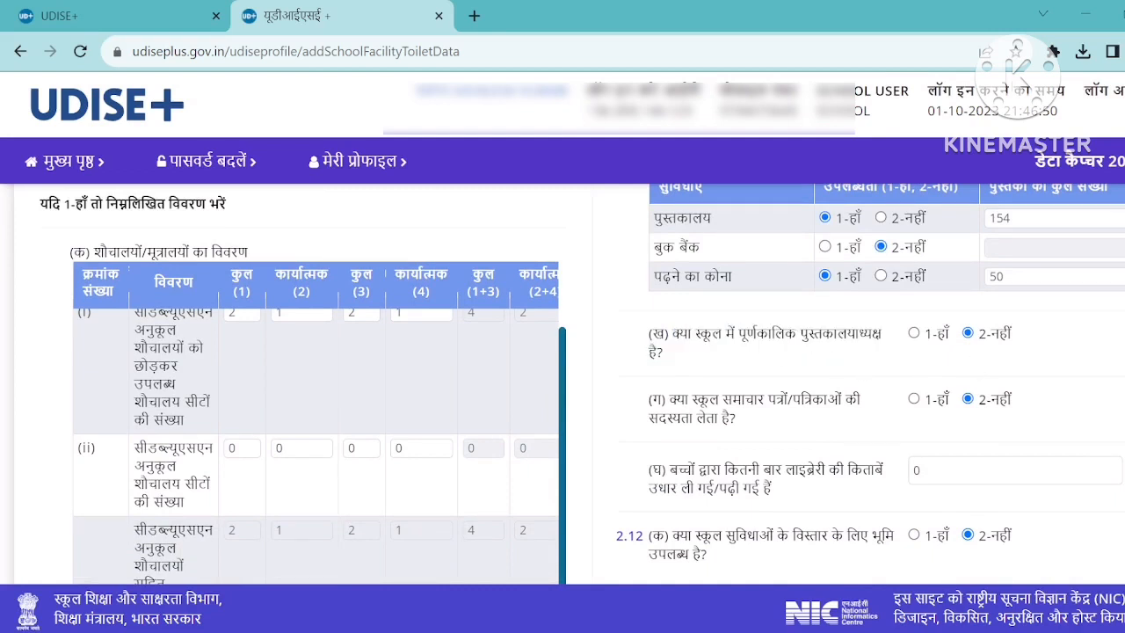
pyautogui.moveTo(670, 399); pyautogui.dragTo(737, 418)
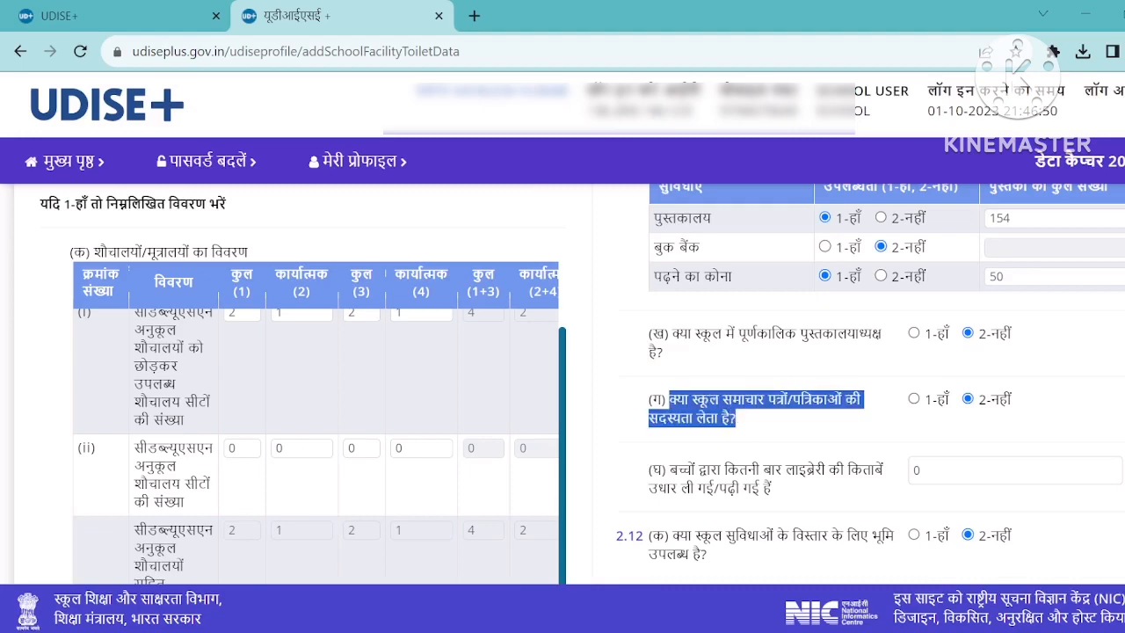
pyautogui.click(824, 435)
pyautogui.scroll(-1, 825, 435)
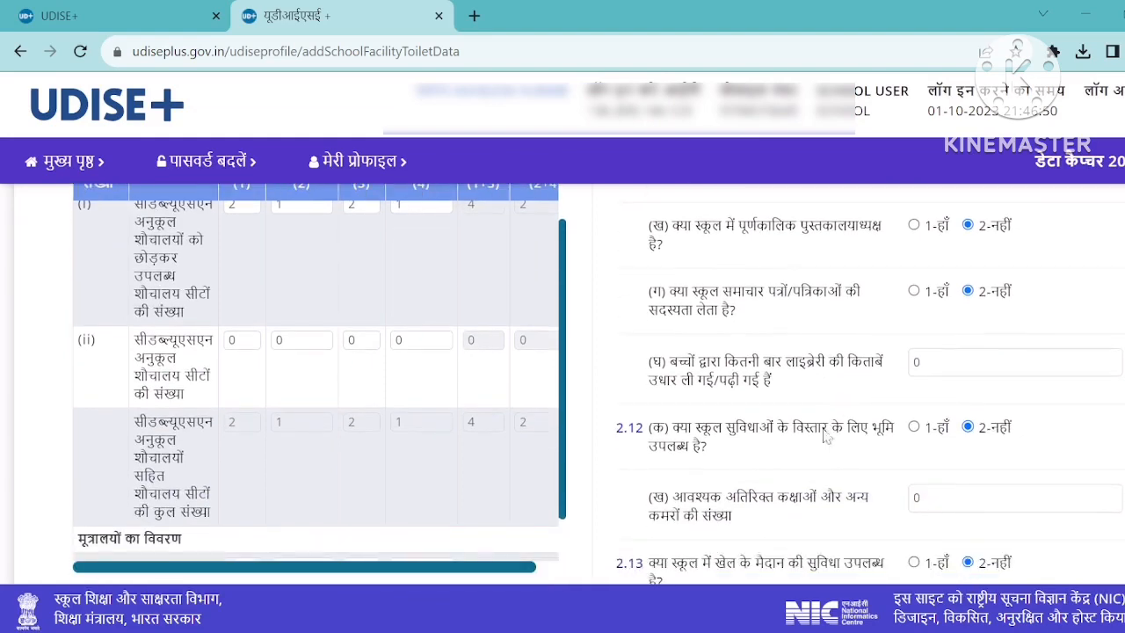
pyautogui.scroll(-1, 825, 435)
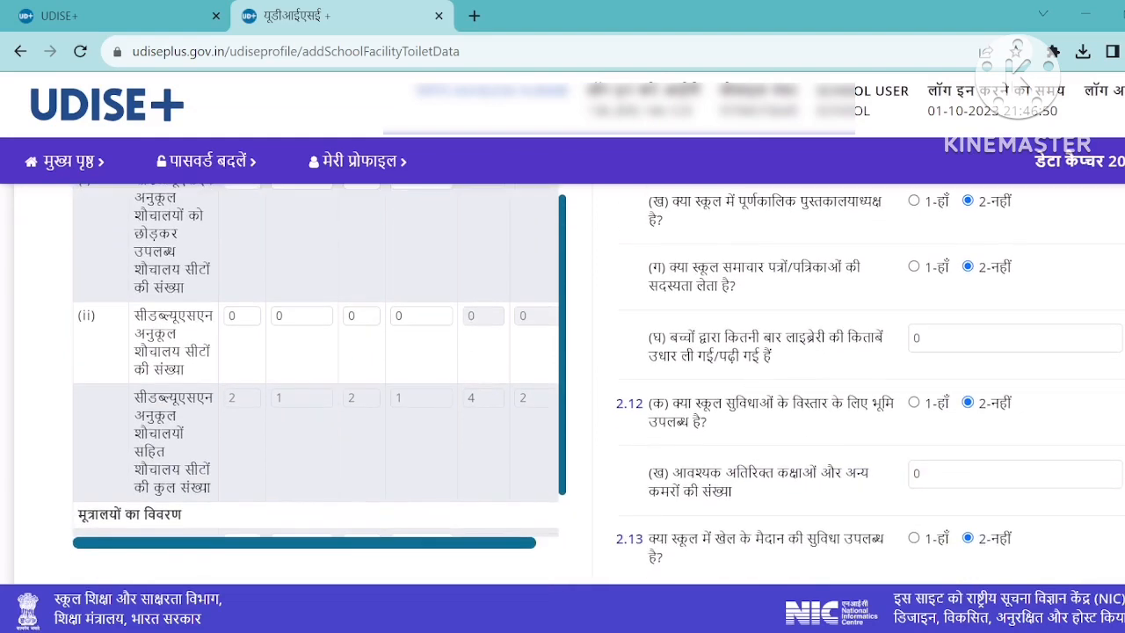
pyautogui.moveTo(677, 337); pyautogui.dragTo(839, 361)
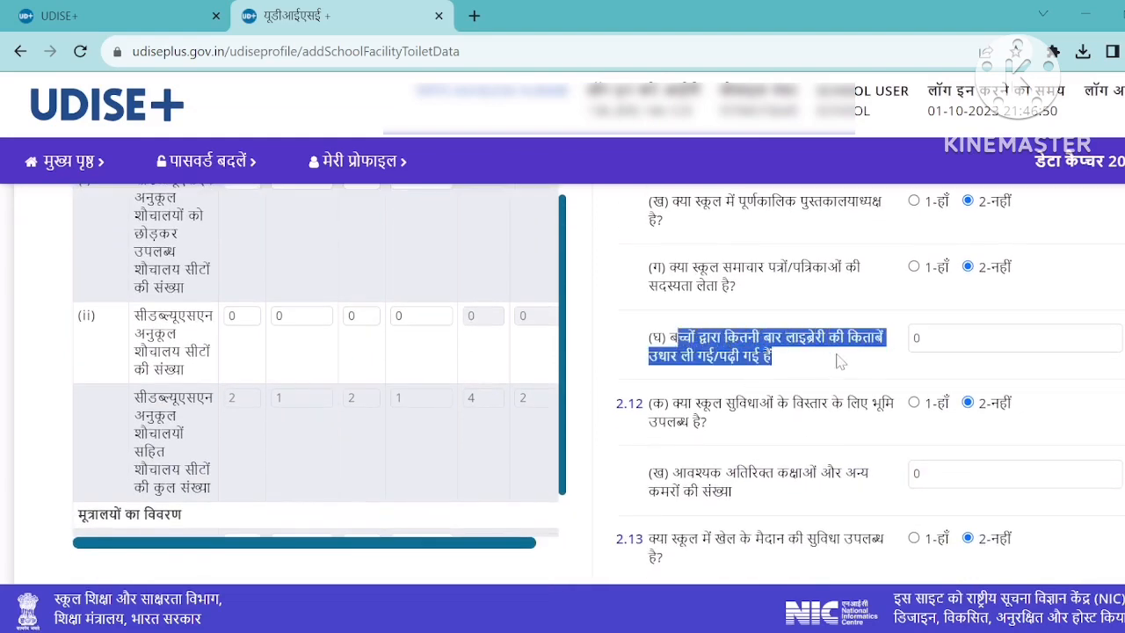
pyautogui.click(840, 360)
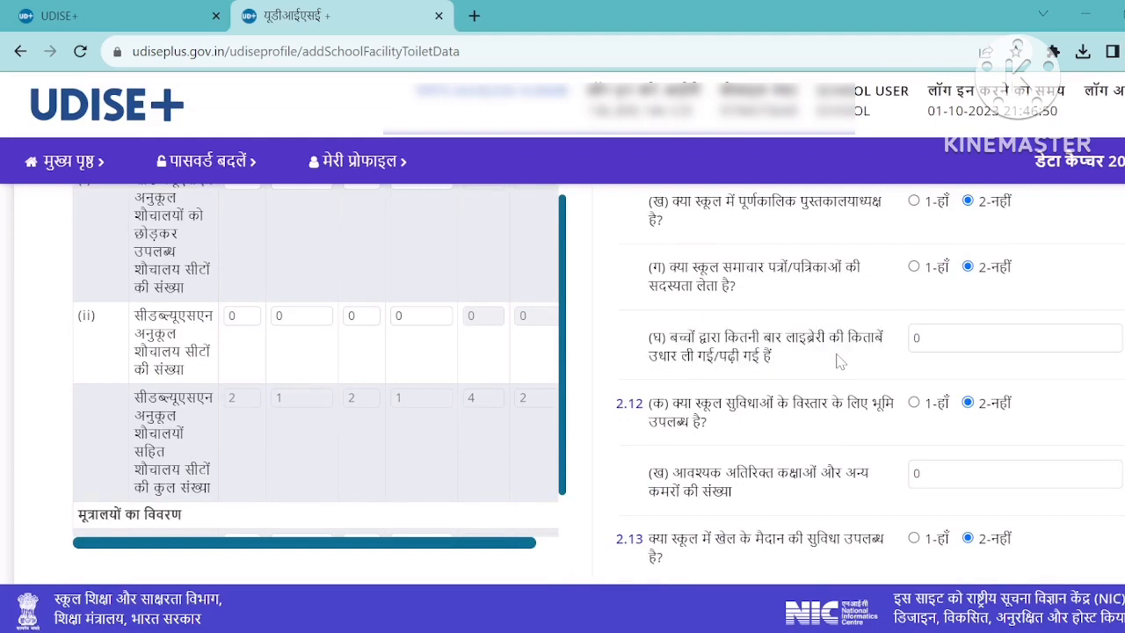
pyautogui.moveTo(673, 337); pyautogui.dragTo(782, 376)
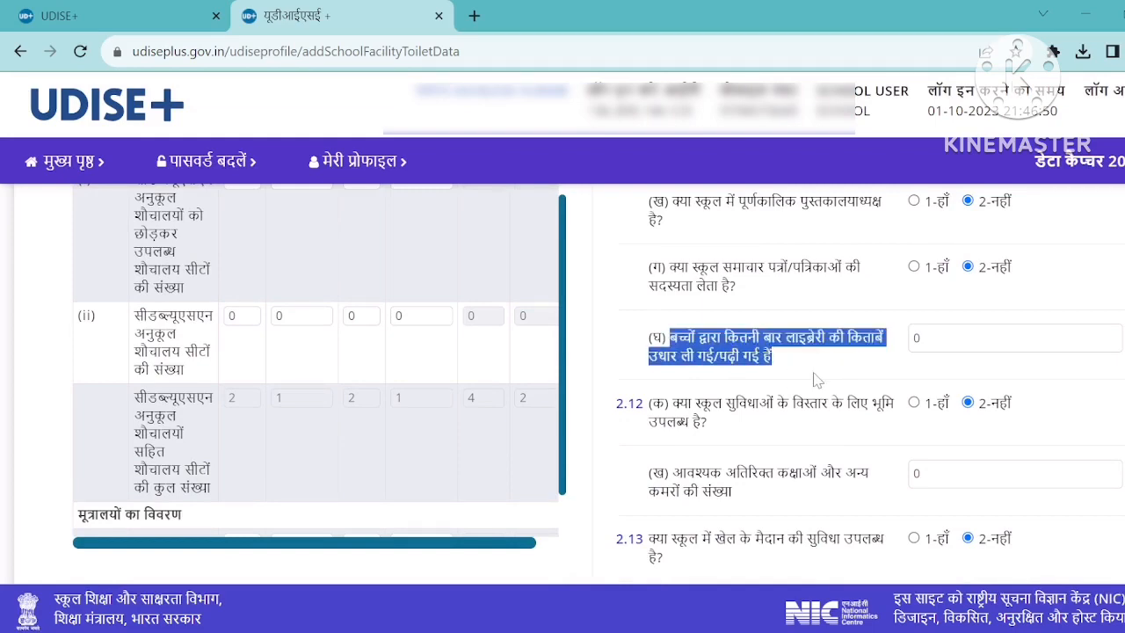
pyautogui.click(814, 380)
# Step: Review the 2.12 answers on land for expanding school facilities and the number of additional classrooms and other rooms required
pyautogui.scroll(-1, 818, 380)
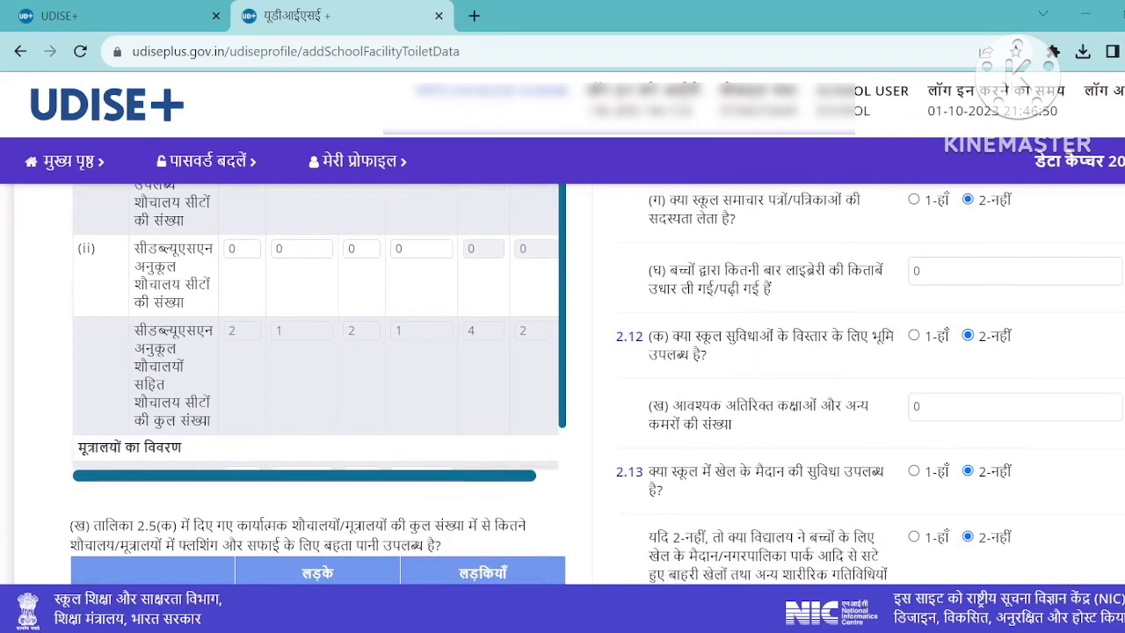
pyautogui.tripleClick(725, 360)
pyautogui.click(738, 369)
pyautogui.scroll(-1, 737, 371)
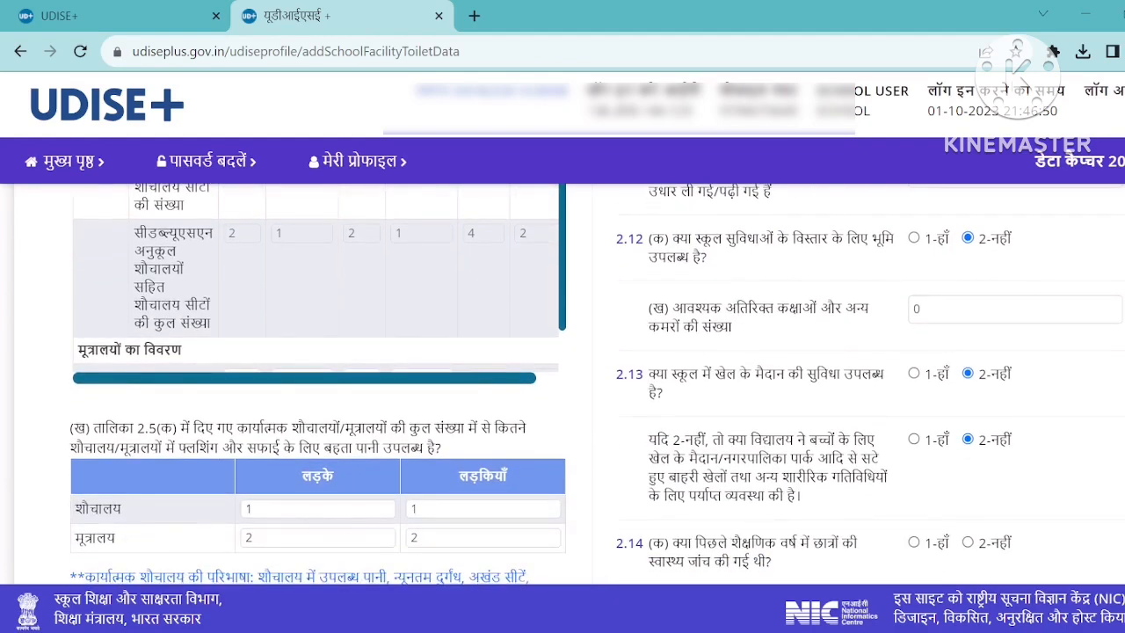
pyautogui.tripleClick(738, 334)
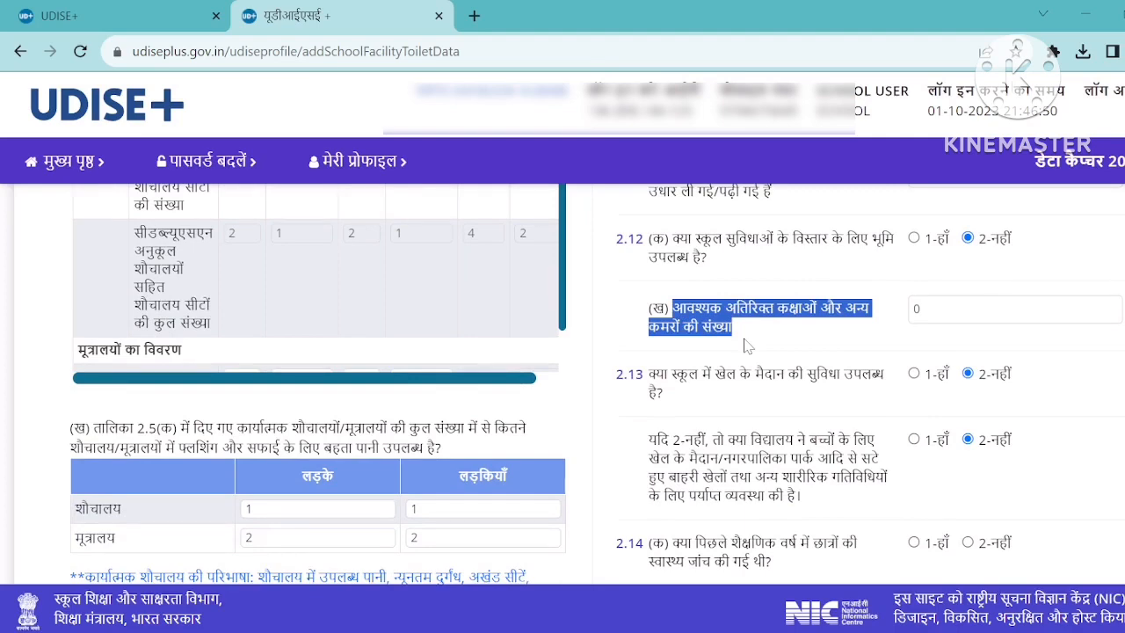
# Step: Check the 2.13 playground answer and its follow-up on adequate arrangements for outdoor games near the school
pyautogui.scroll(-1, 743, 345)
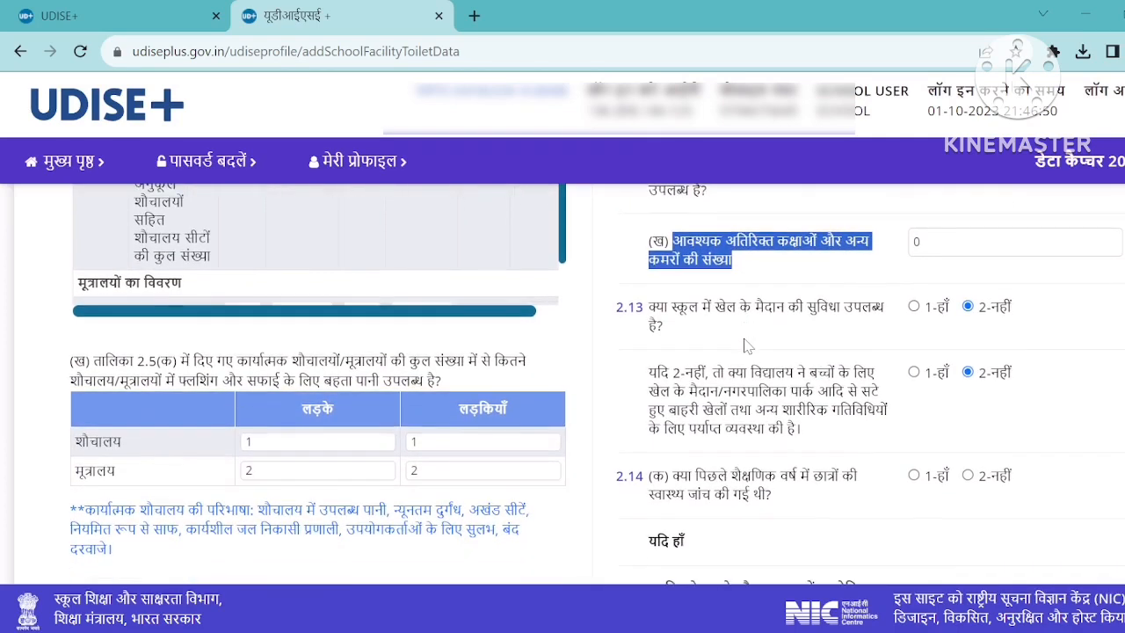
pyautogui.click(743, 345)
pyautogui.moveTo(648, 300); pyautogui.dragTo(980, 325)
pyautogui.click(939, 368)
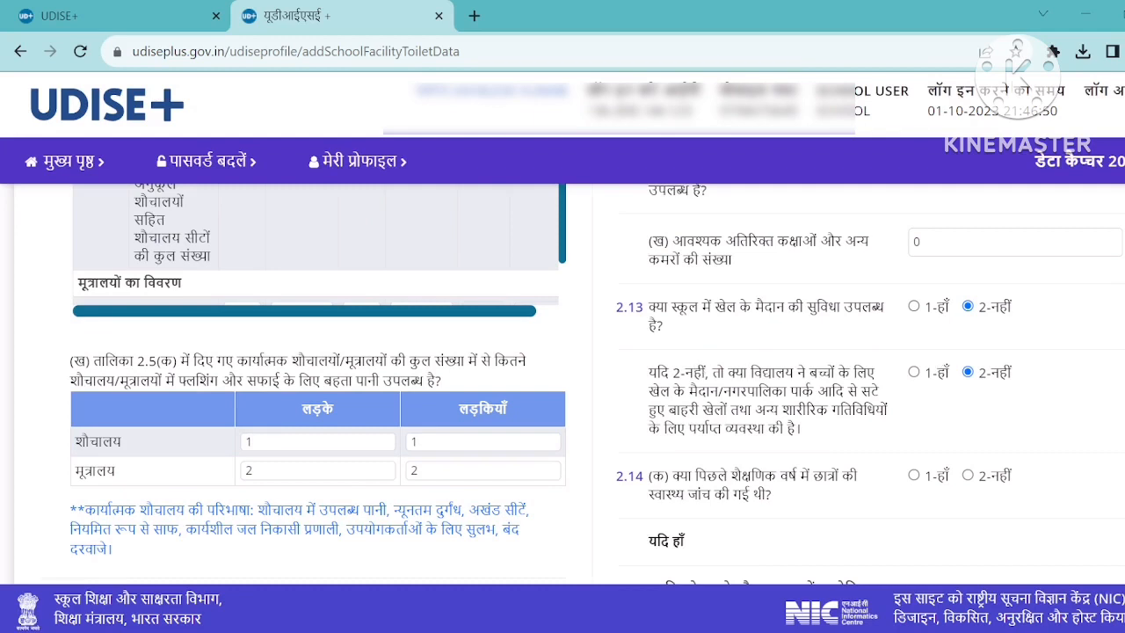
pyautogui.scroll(-1, 889, 401)
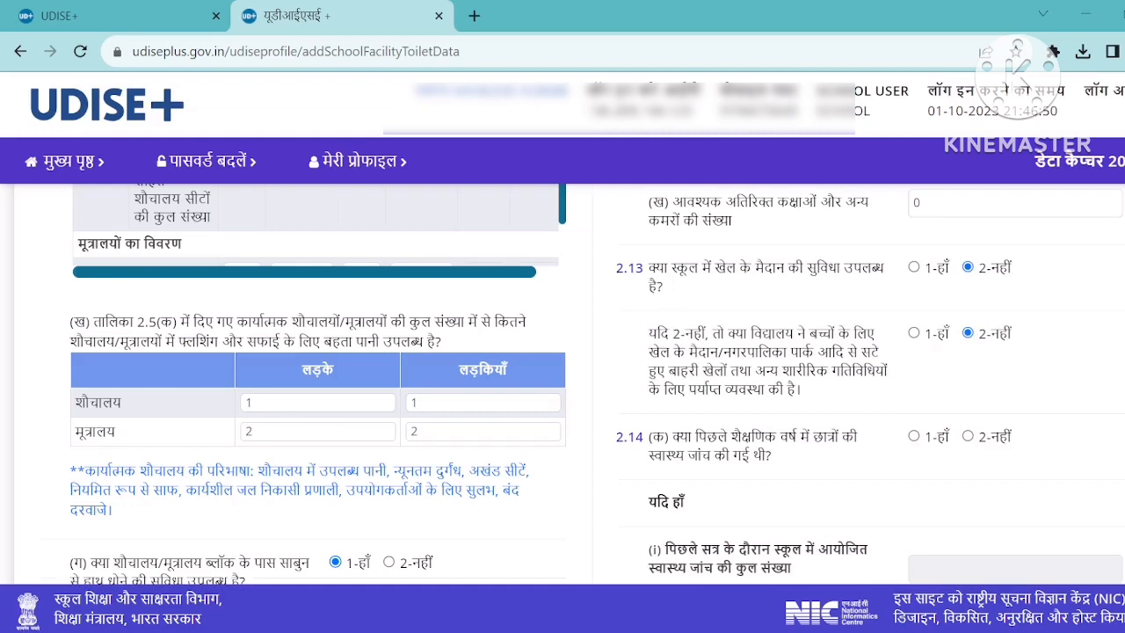
pyautogui.moveTo(658, 334); pyautogui.dragTo(890, 397)
pyautogui.click(889, 397)
# Step: In 2.14 (ख), answer 1-पूर्ण (दो खुराक) for the deworming tablets given to children
pyautogui.scroll(-3, 890, 398)
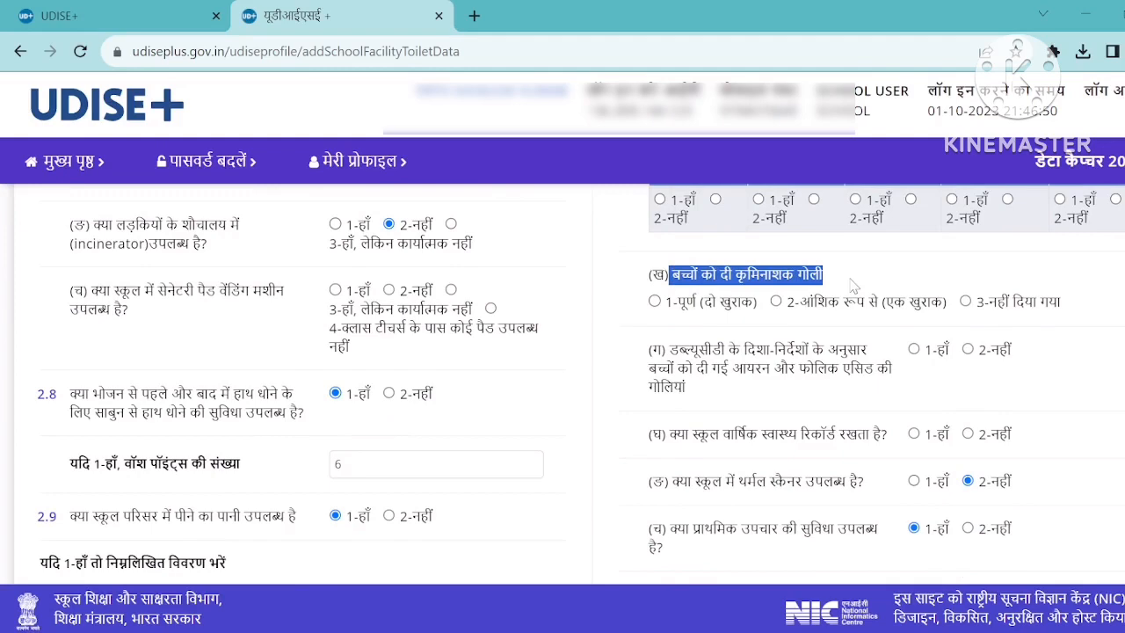
pyautogui.scroll(-1, 854, 285)
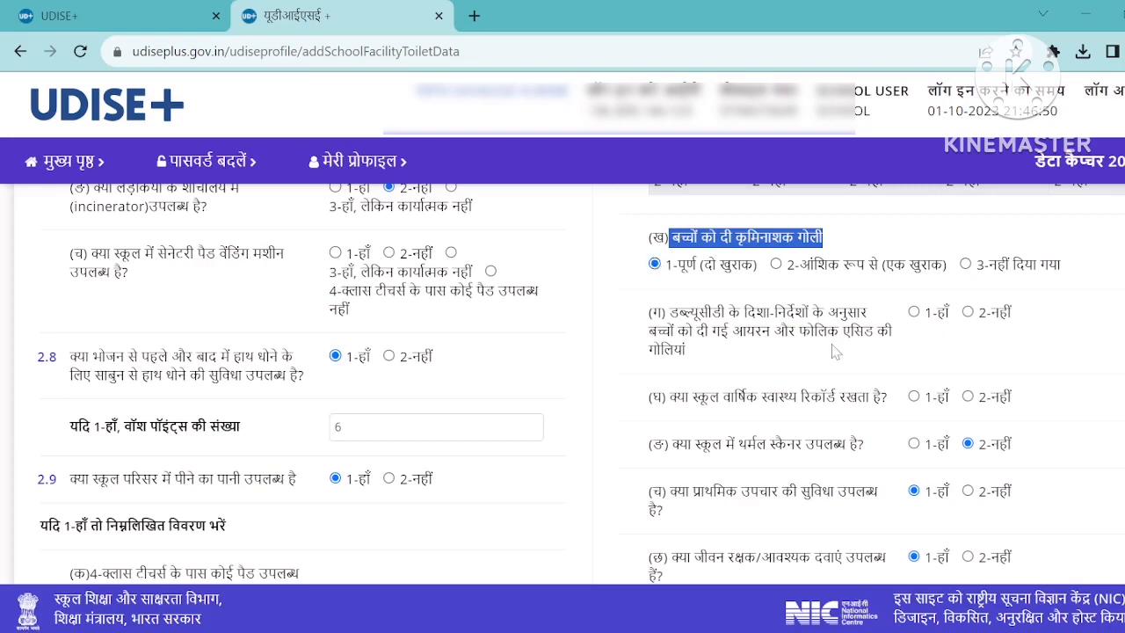
# Step: Review the remaining 2.14 health answers and the 2.15 question on a ramp for children with disabilities
pyautogui.scroll(-3, 835, 351)
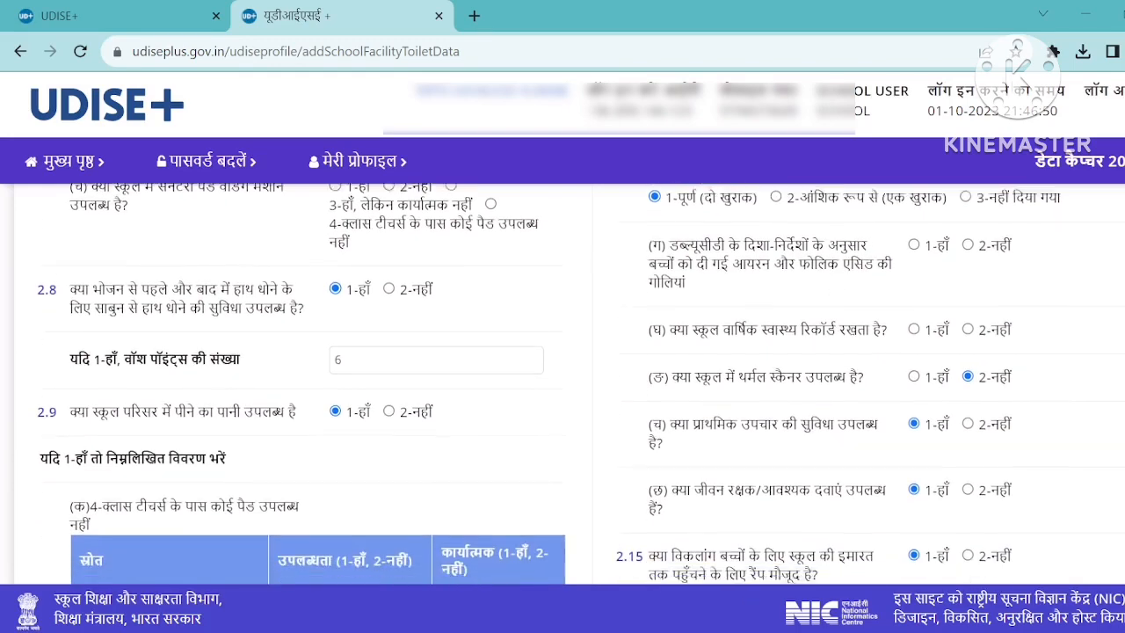
pyautogui.scroll(-1, 842, 424)
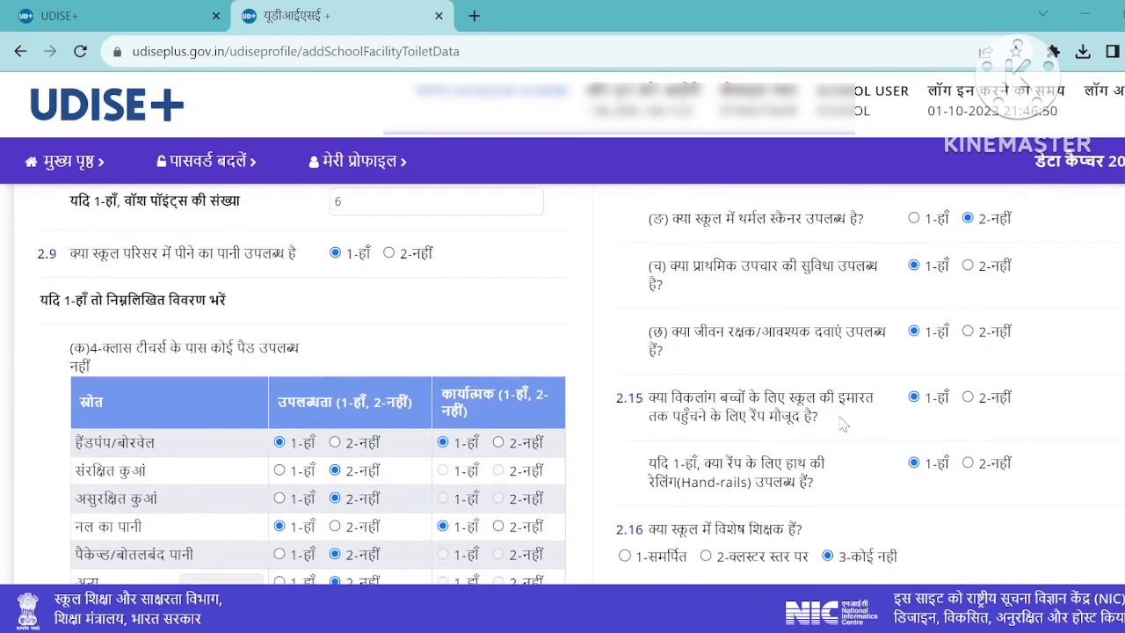
pyautogui.moveTo(650, 397); pyautogui.dragTo(798, 441)
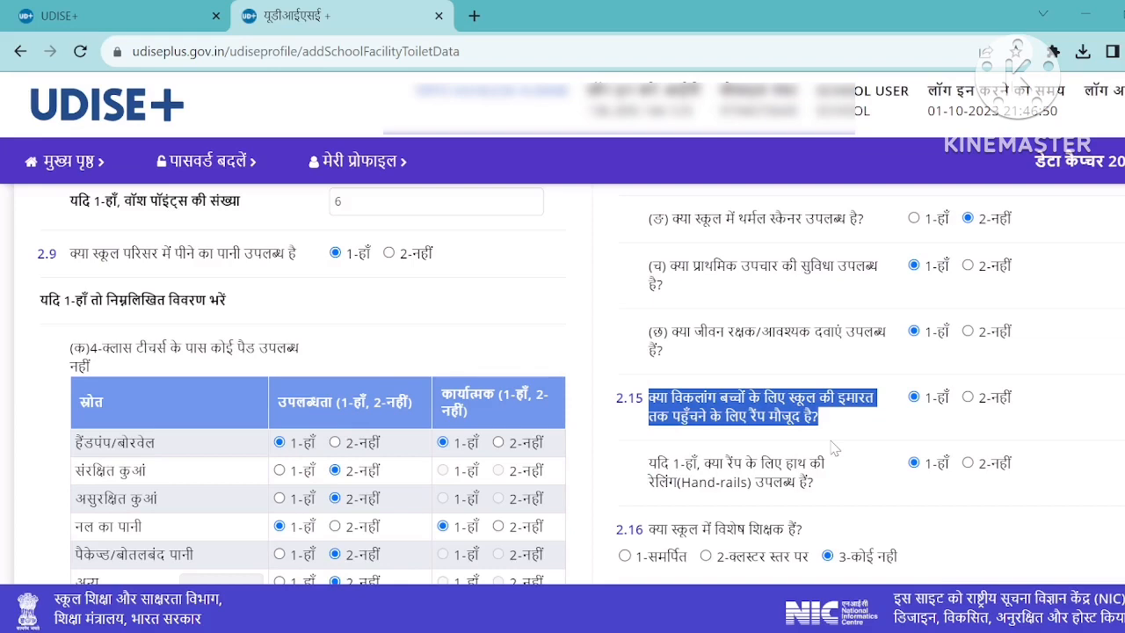
# Step: Review the 2.16 special educator answer and the 2.17 answers on the vegetable garden and kitchen shed
pyautogui.scroll(-1, 834, 448)
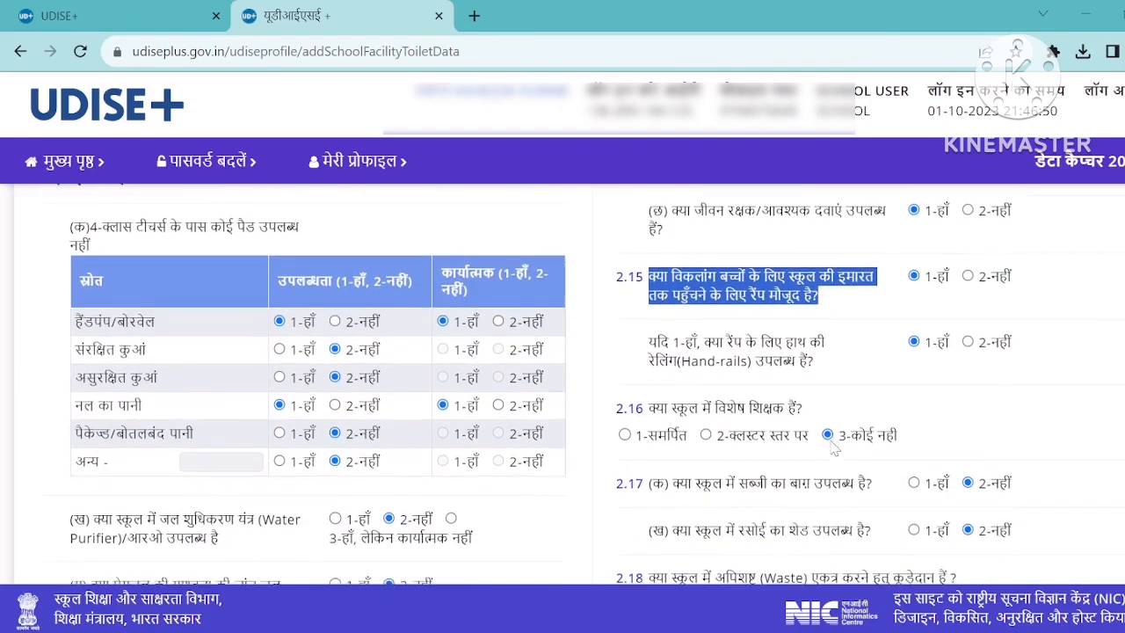
pyautogui.scroll(-1, 834, 449)
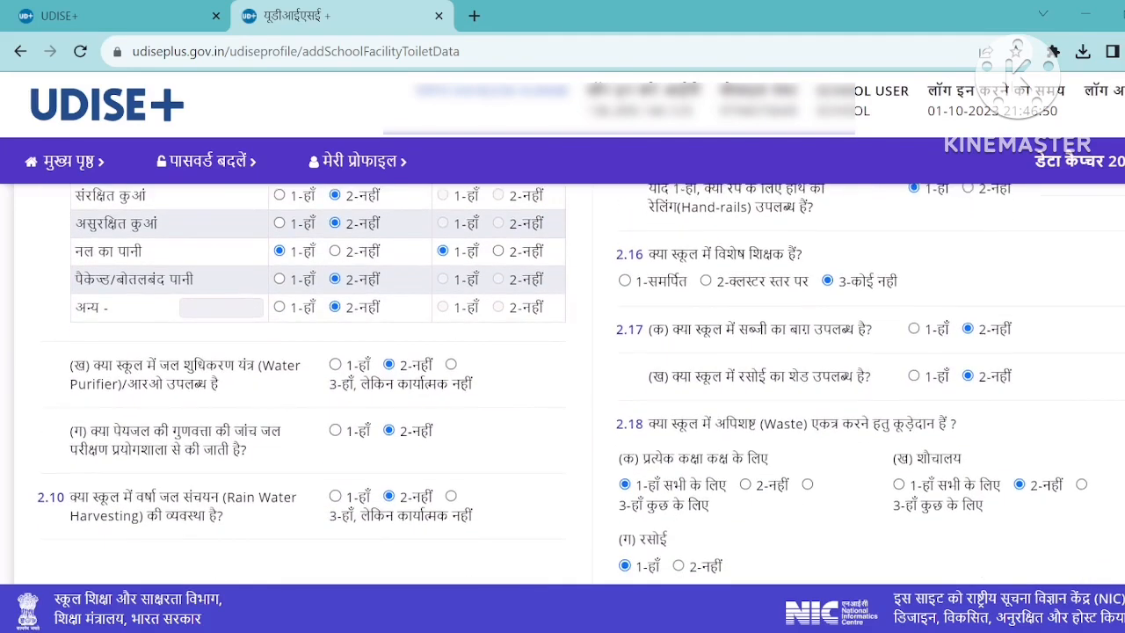
pyautogui.moveTo(670, 253); pyautogui.dragTo(696, 278)
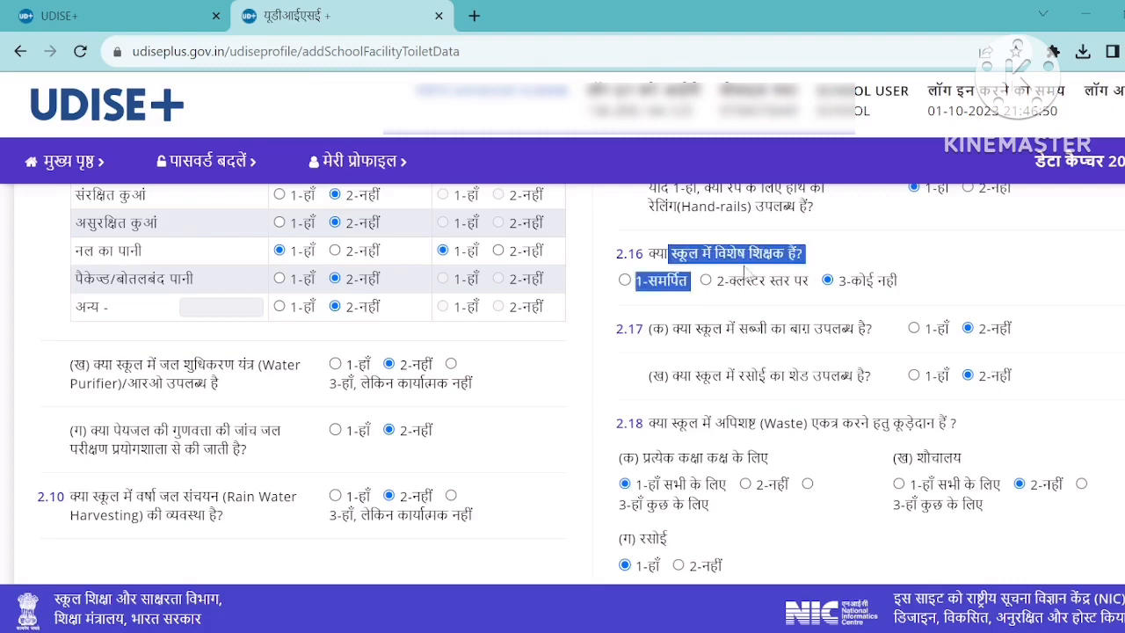
pyautogui.click(815, 294)
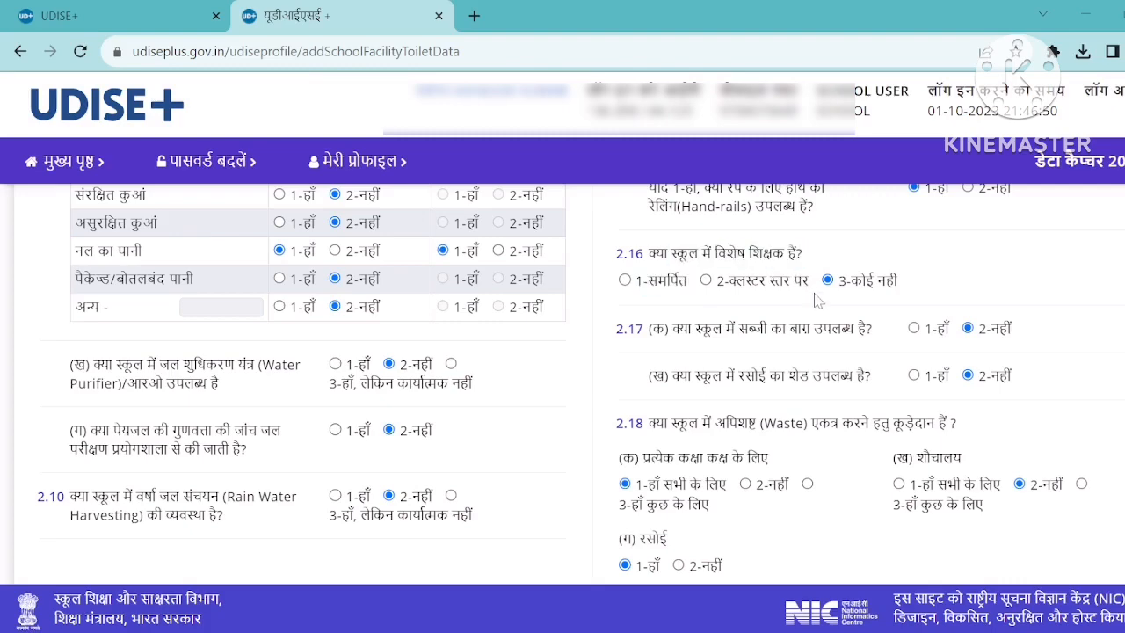
pyautogui.scroll(-1, 830, 297)
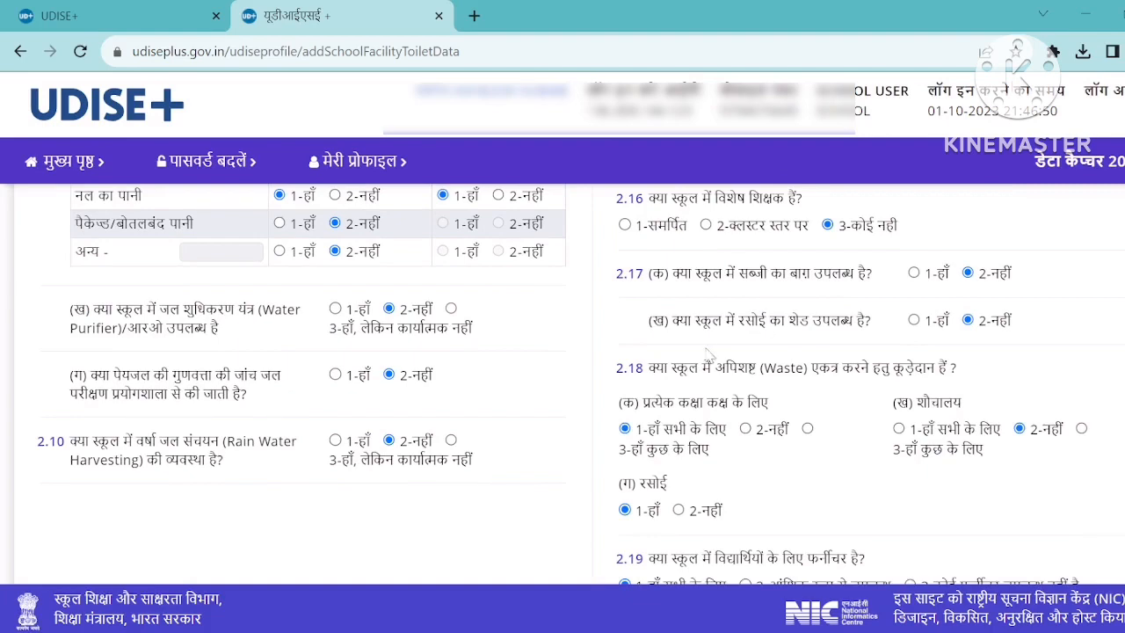
pyautogui.moveTo(695, 321); pyautogui.dragTo(864, 339)
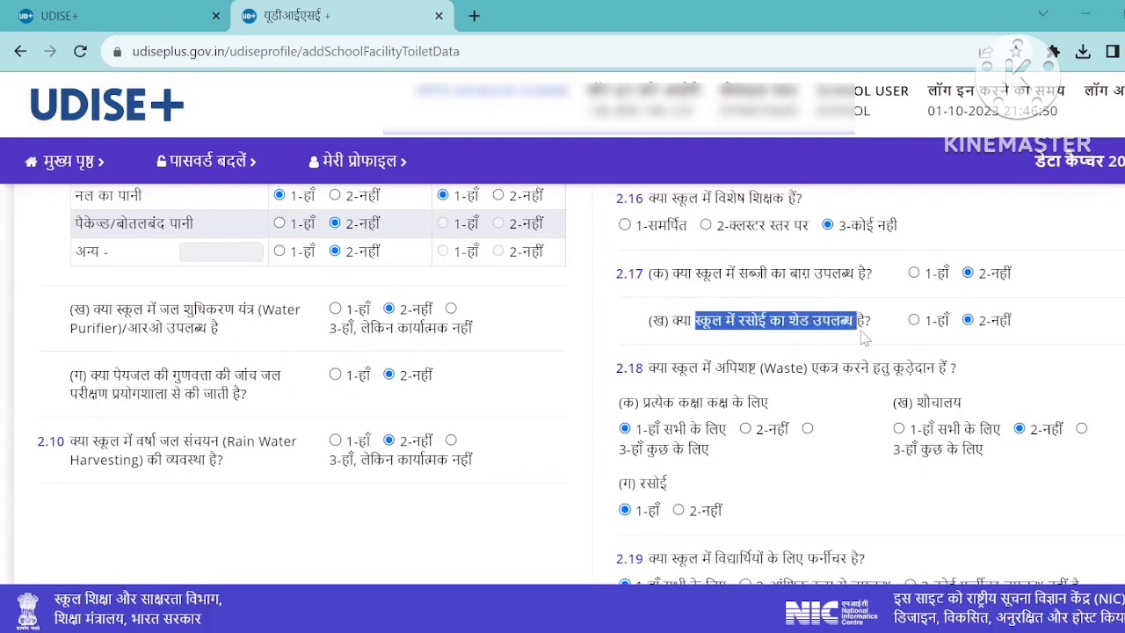
pyautogui.click(864, 339)
# Step: Review the 2.18 waste bin answers for classrooms, toilets and kitchen, and the 2.19 student furniture answer and student count
pyautogui.scroll(-1, 863, 338)
pyautogui.moveTo(648, 290); pyautogui.dragTo(947, 292)
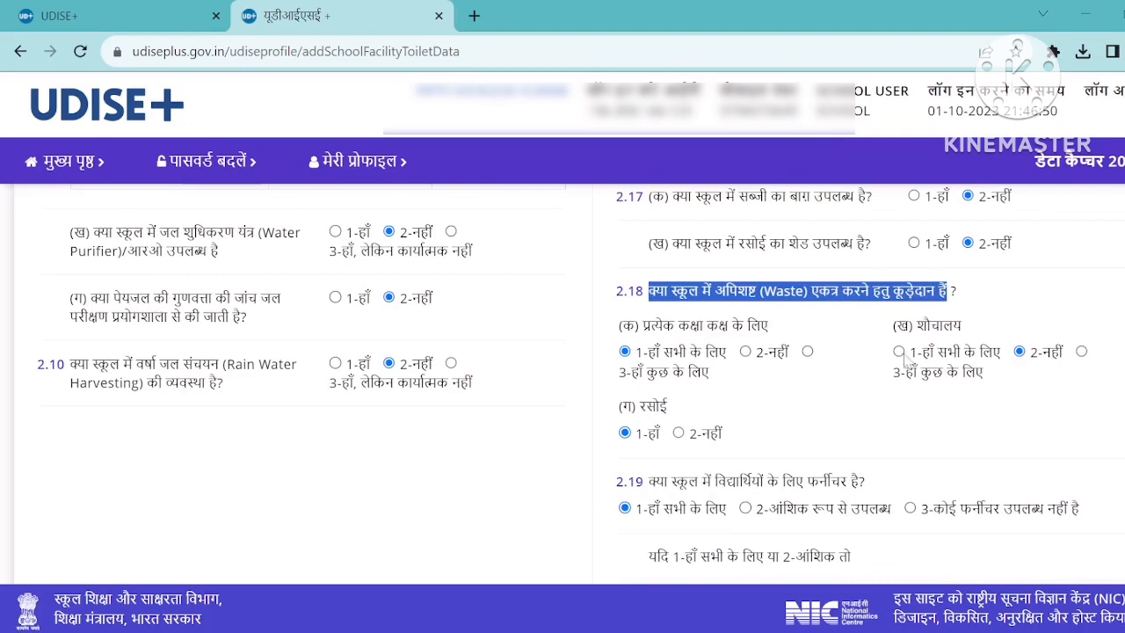
pyautogui.click(852, 402)
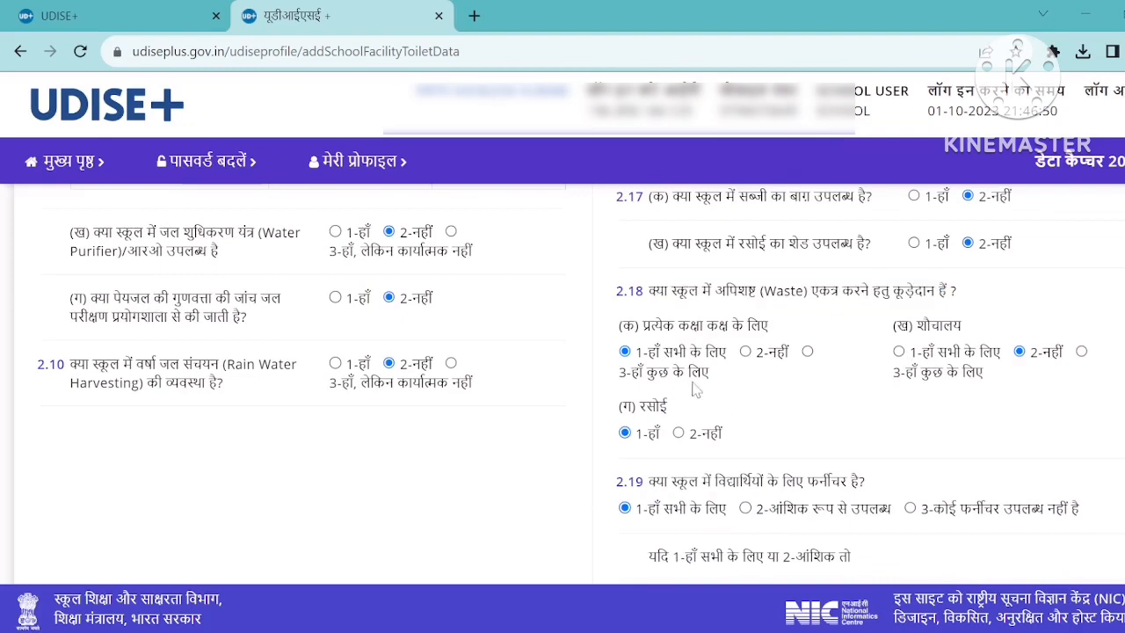
pyautogui.scroll(-1, 896, 367)
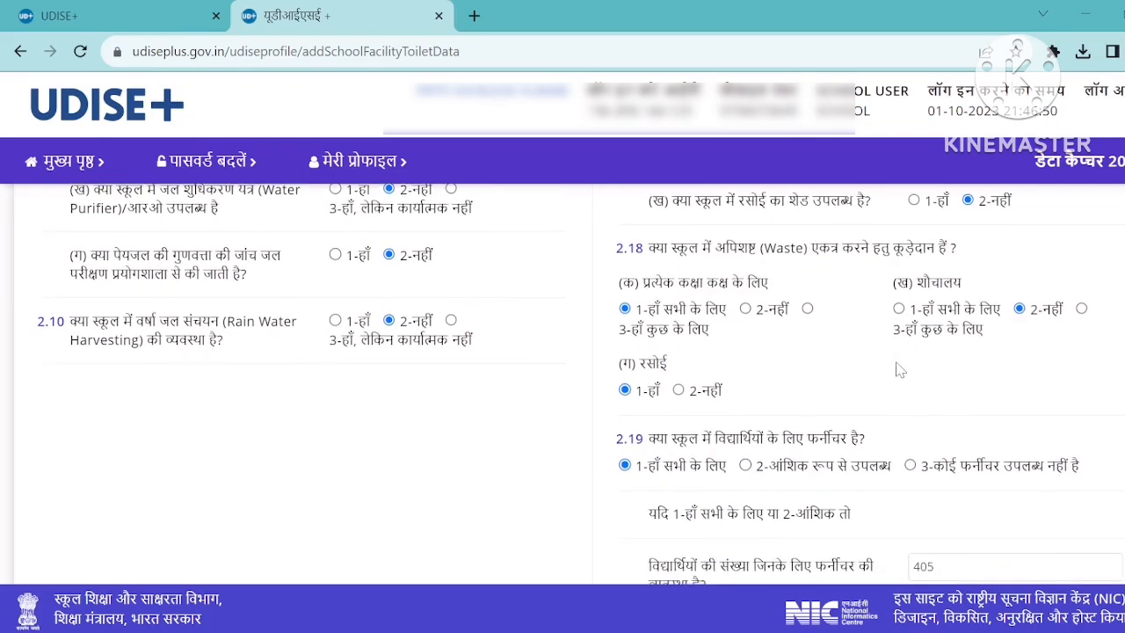
pyautogui.scroll(-2, 896, 368)
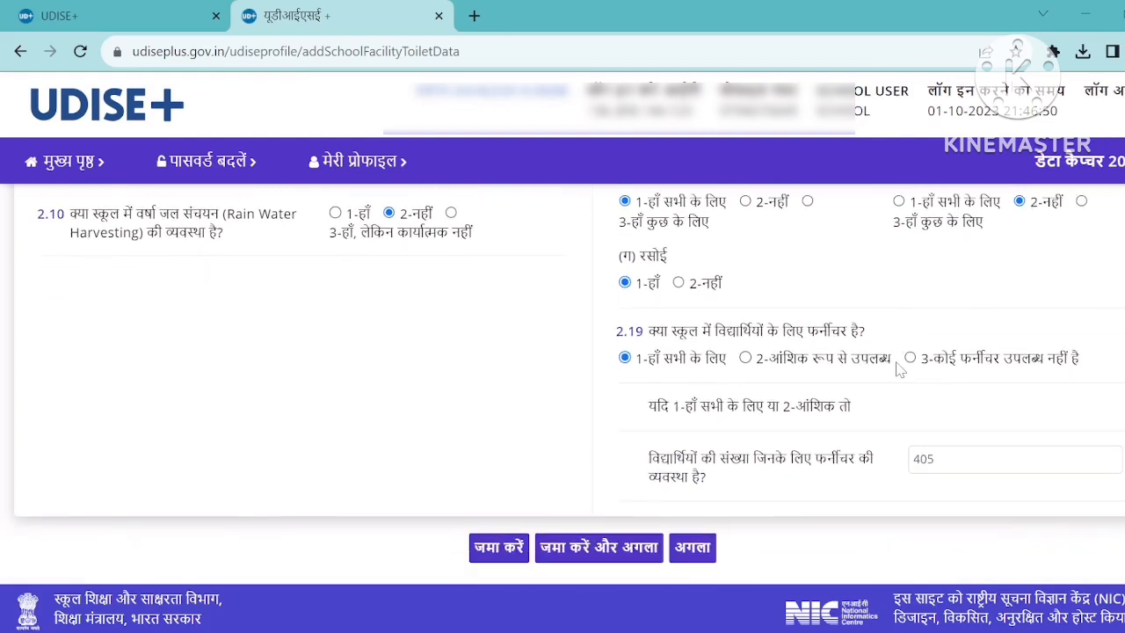
# Step: Check the 2.19 furniture answer and student count, save the 2.7 to 2.19 form and continue to the next form
pyautogui.scroll(-1, 898, 369)
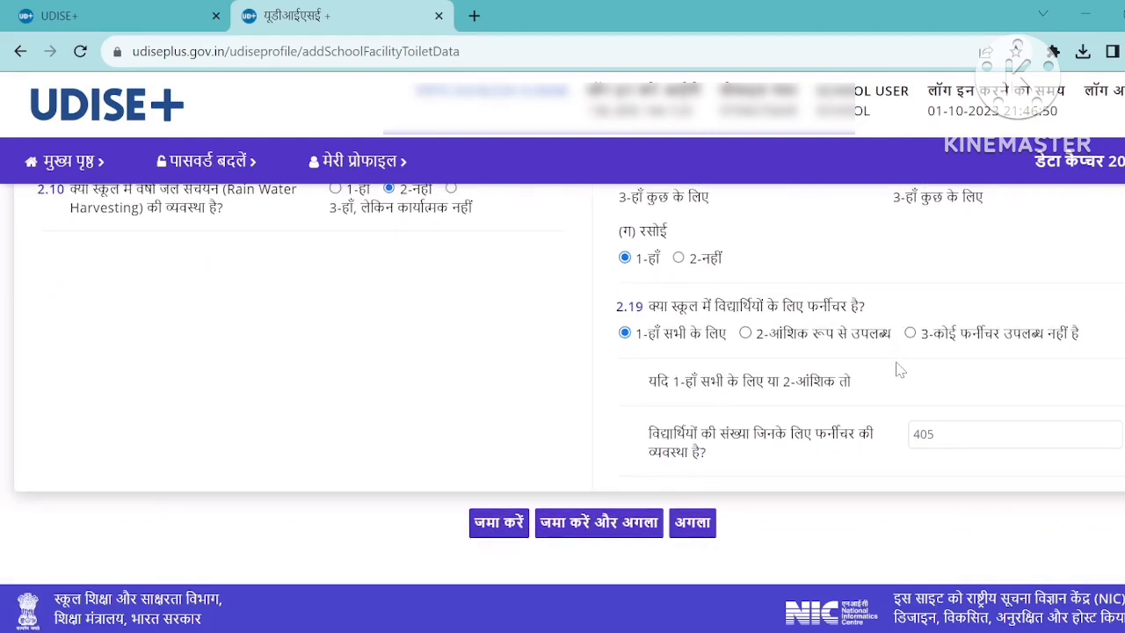
pyautogui.moveTo(649, 305); pyautogui.dragTo(832, 306)
pyautogui.moveTo(649, 432); pyautogui.dragTo(882, 454)
pyautogui.click(986, 463)
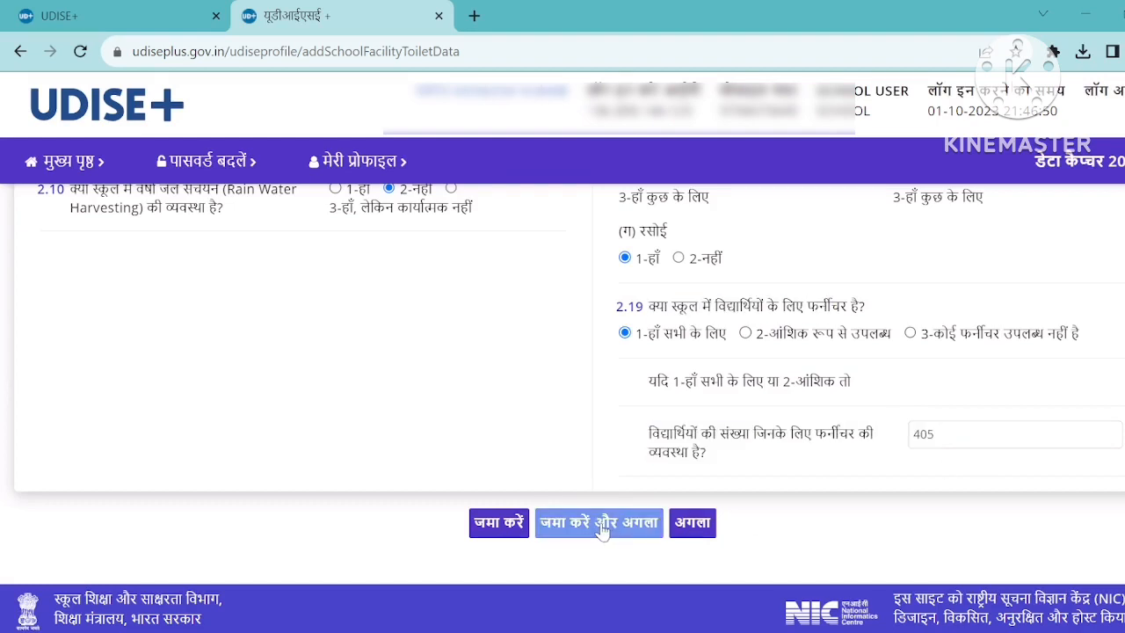
pyautogui.click(601, 524)
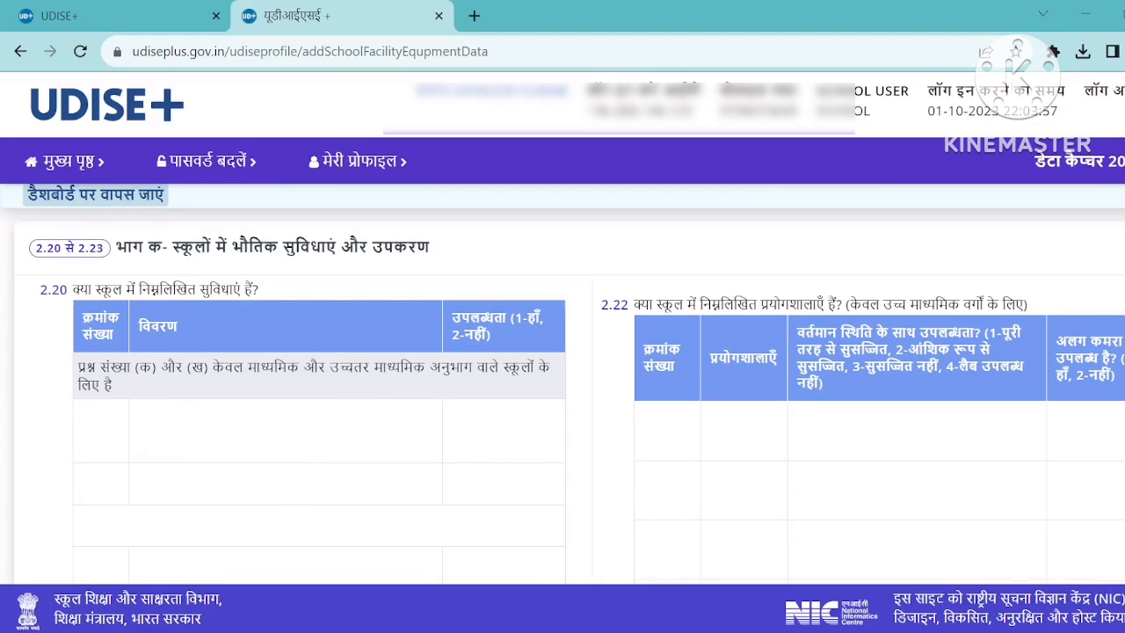
# Step: Review the 2.20 school facilities, 2.21 boarding/hostel and 2.22 laboratory questions and see which school levels they apply to
pyautogui.moveTo(301, 367); pyautogui.dragTo(506, 389)
pyautogui.scroll(-5, 513, 388)
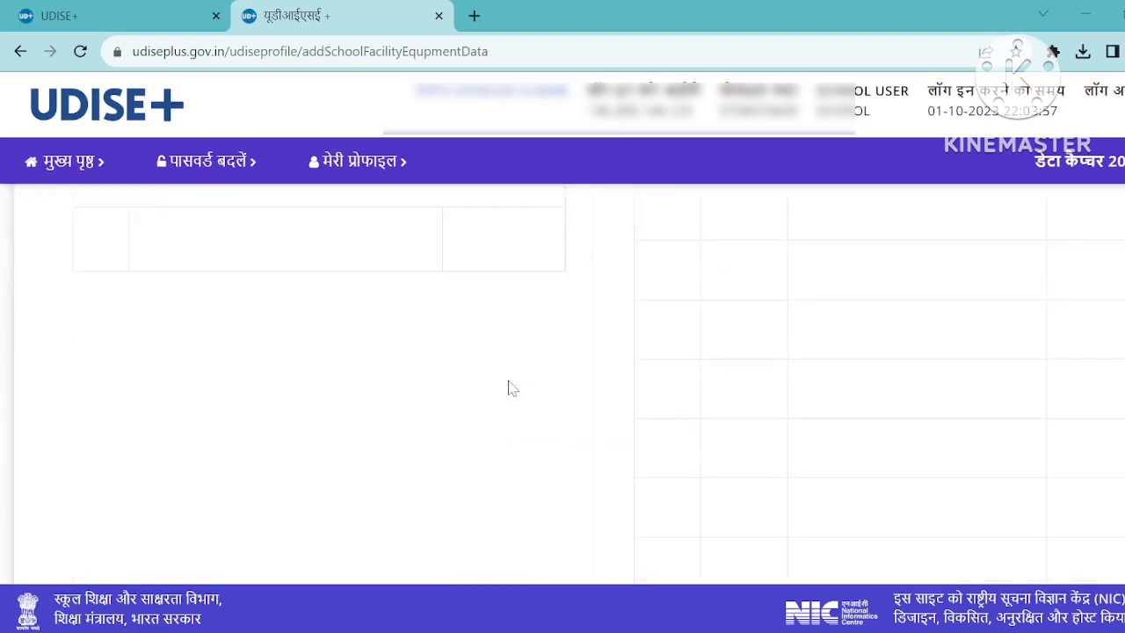
pyautogui.scroll(-2, 513, 389)
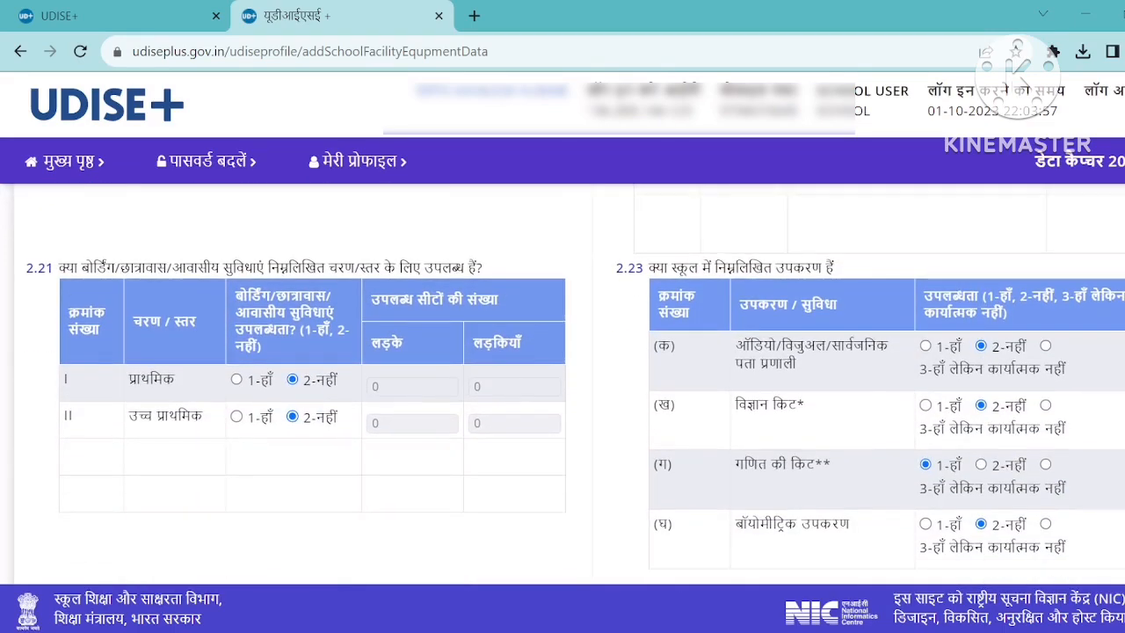
pyautogui.moveTo(58, 268); pyautogui.dragTo(483, 269)
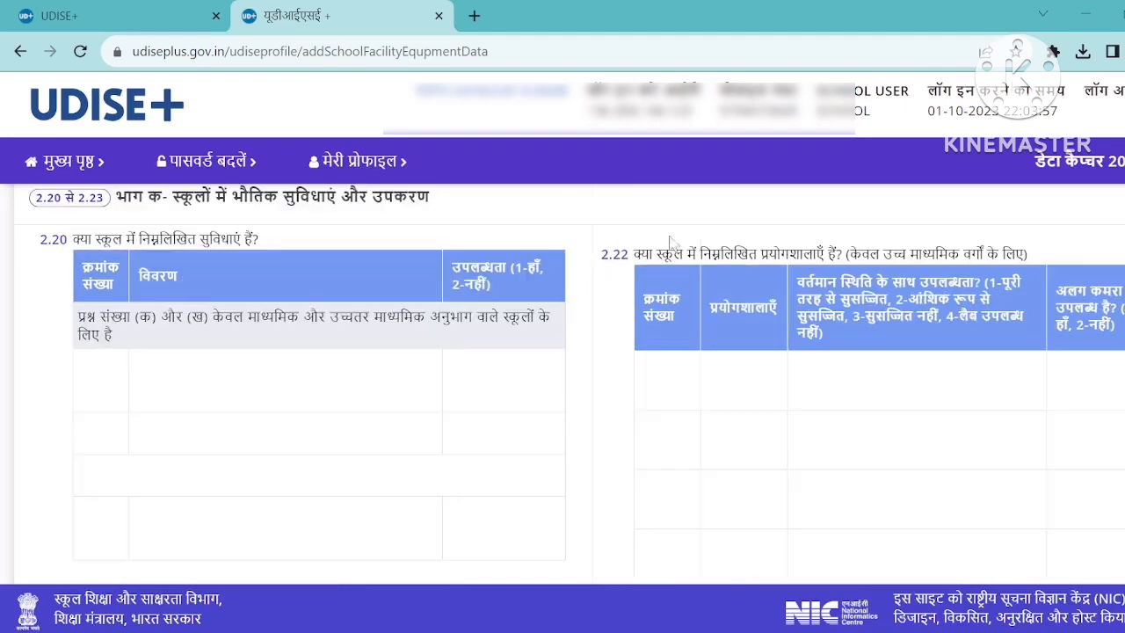
pyautogui.moveTo(655, 254); pyautogui.dragTo(875, 273)
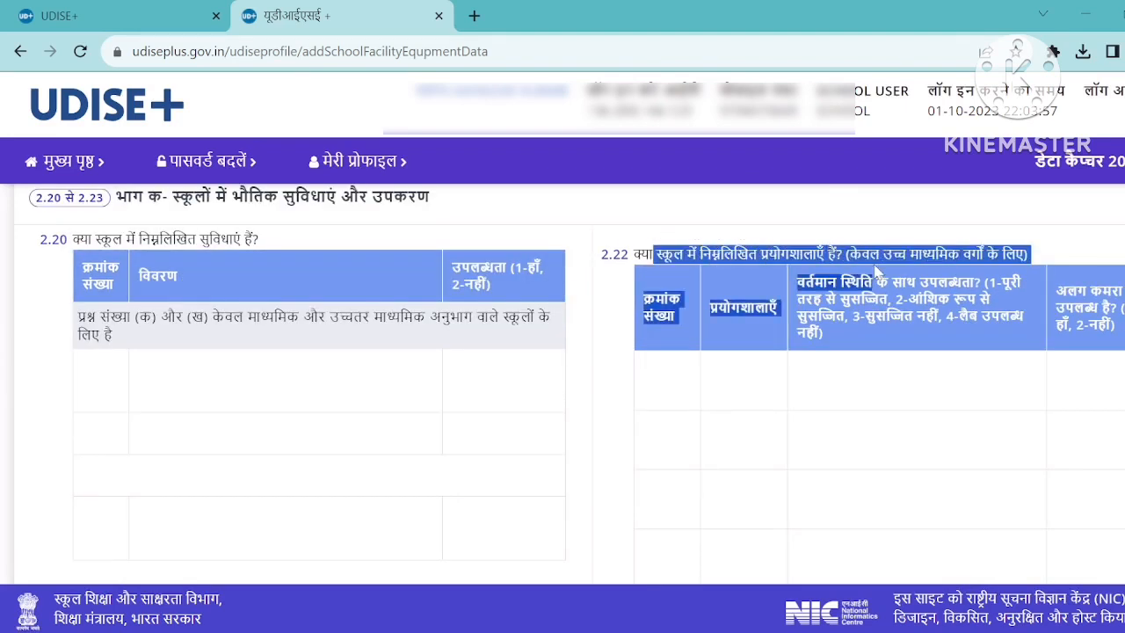
pyautogui.scroll(-4, 919, 325)
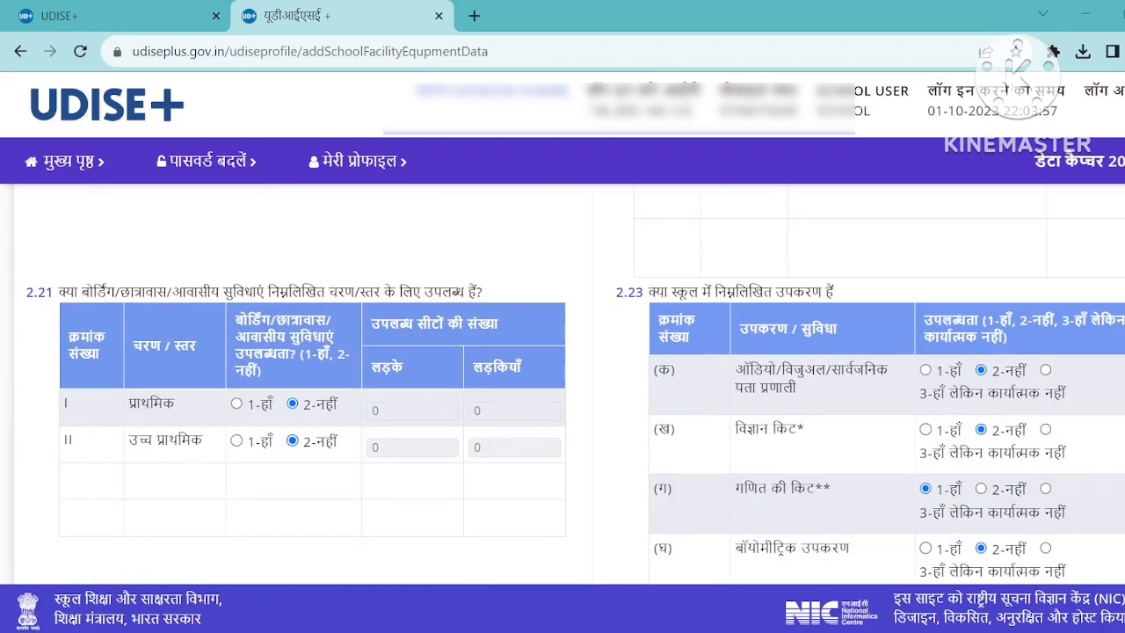
# Step: Check the 2.23 equipment answers and the kit notes, save the 2.20 to 2.23 form and continue to the next form
pyautogui.moveTo(736, 369); pyautogui.dragTo(866, 561)
pyautogui.click(866, 560)
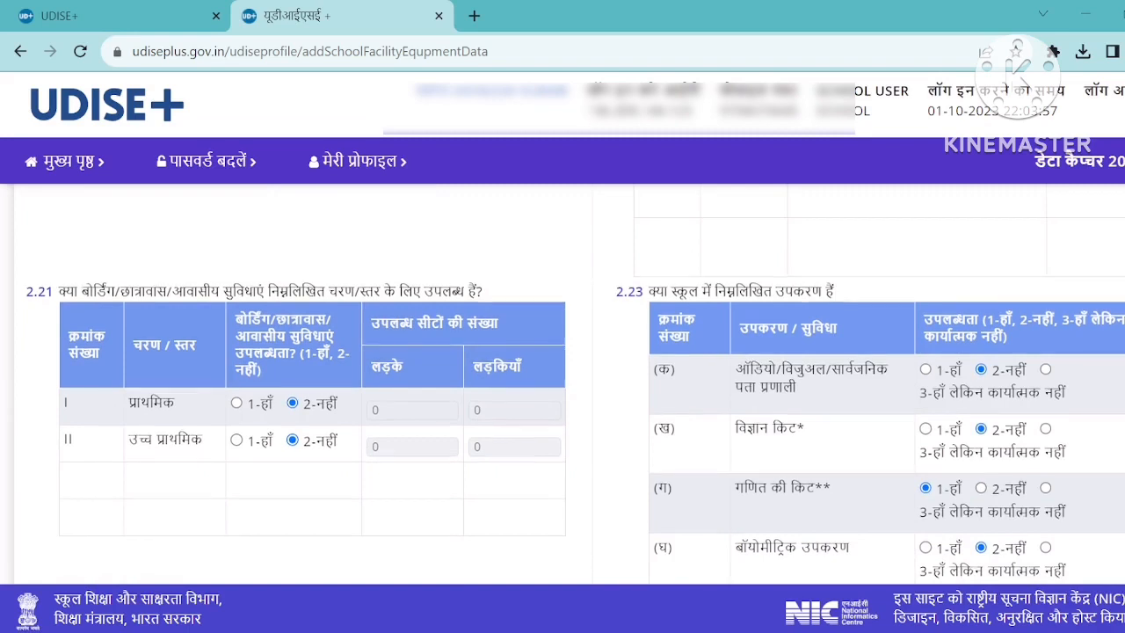
pyautogui.scroll(-1, 576, 396)
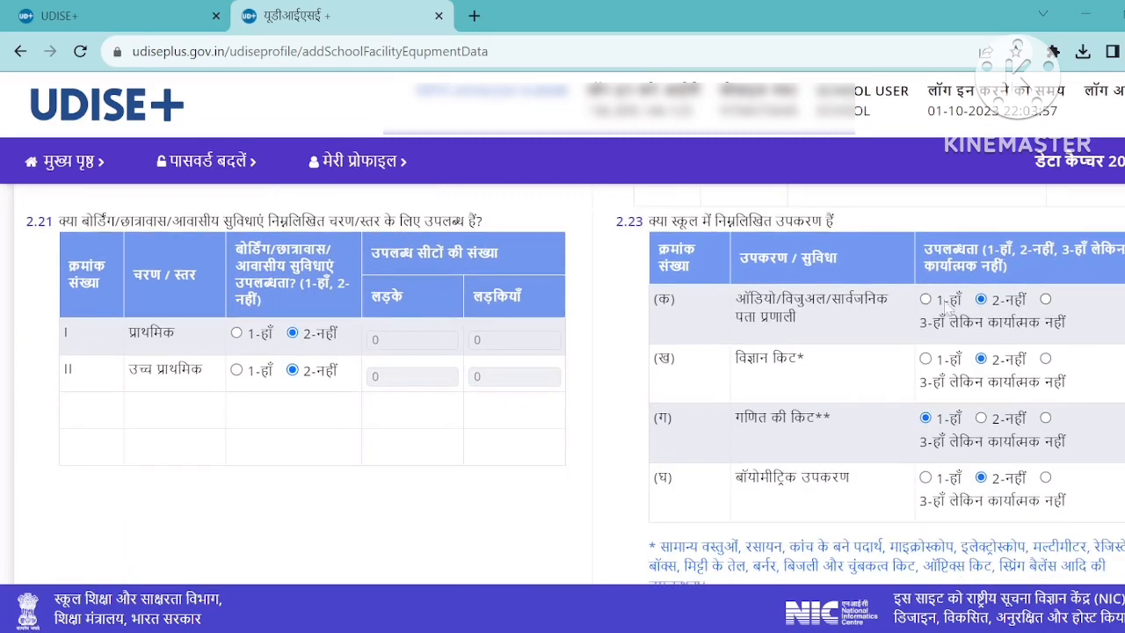
pyautogui.scroll(-2, 1016, 439)
pyautogui.scroll(-2, 1016, 440)
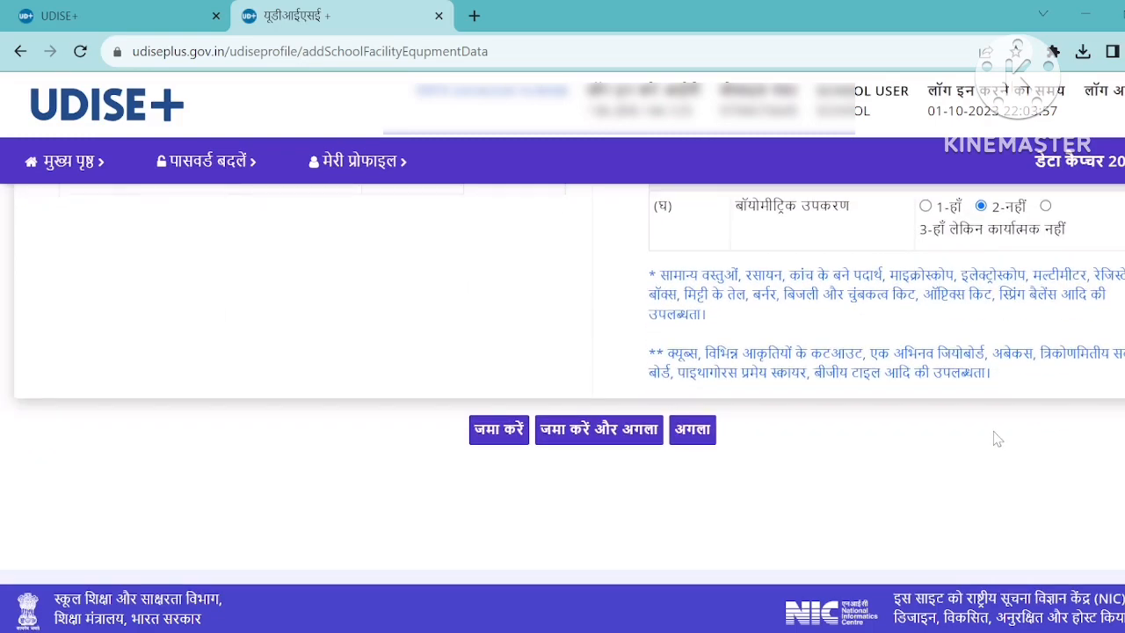
pyautogui.click(599, 429)
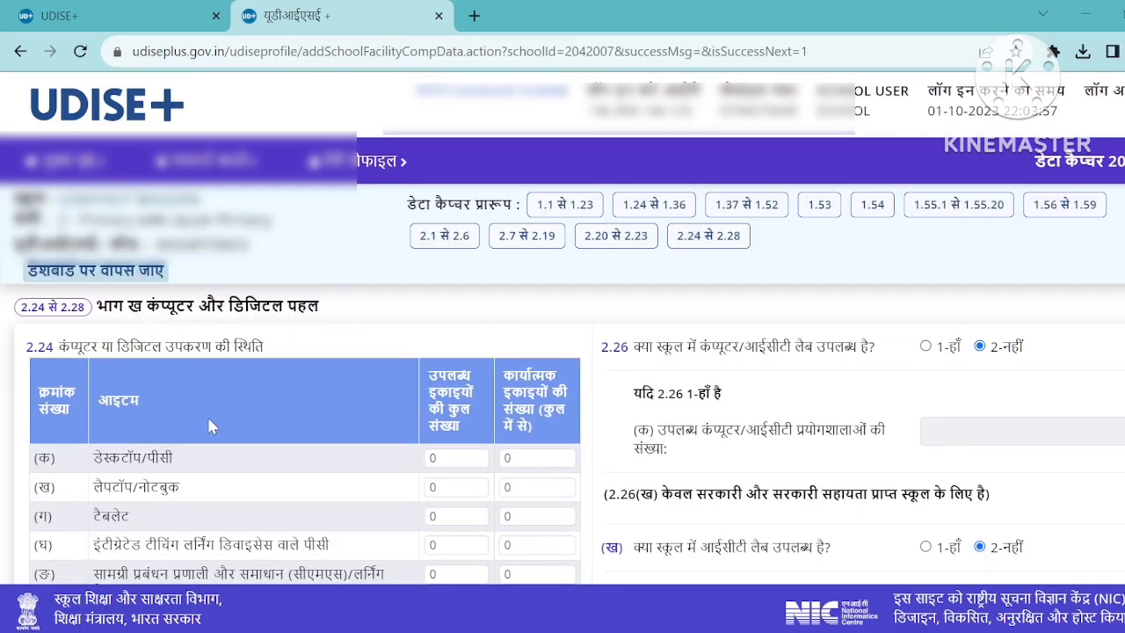
# Step: Review the 2.24 total and functional unit counts for every computer and digital device, from desktops to power backup
pyautogui.scroll(-1, 208, 425)
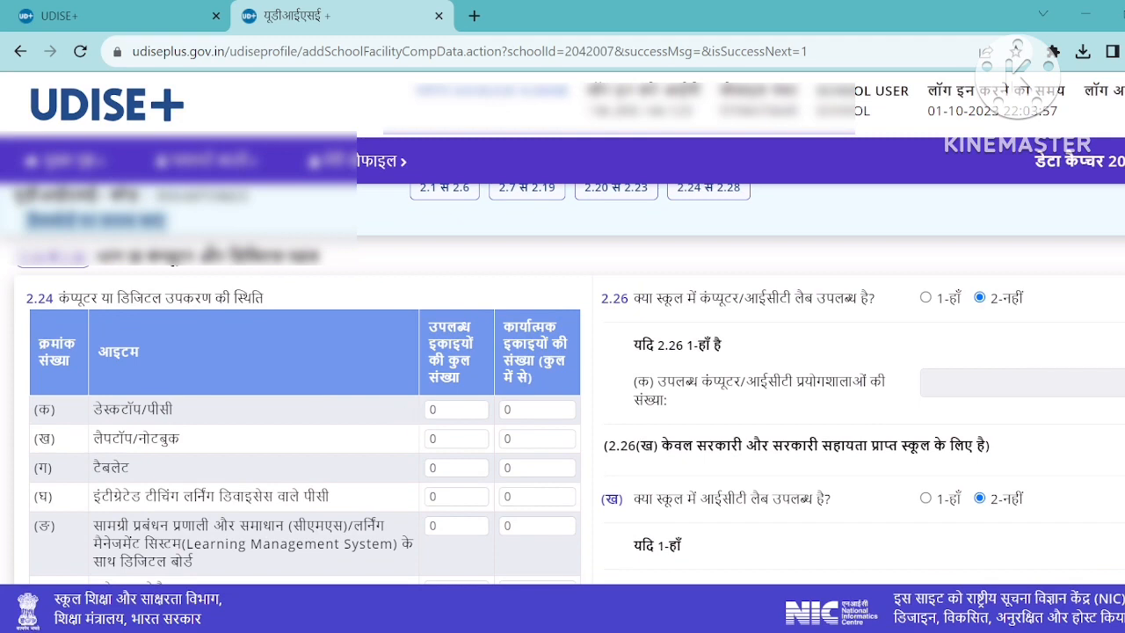
pyautogui.click(457, 409)
pyautogui.click(456, 439)
pyautogui.click(456, 468)
pyautogui.click(456, 496)
pyautogui.click(456, 526)
pyautogui.scroll(-2, 456, 536)
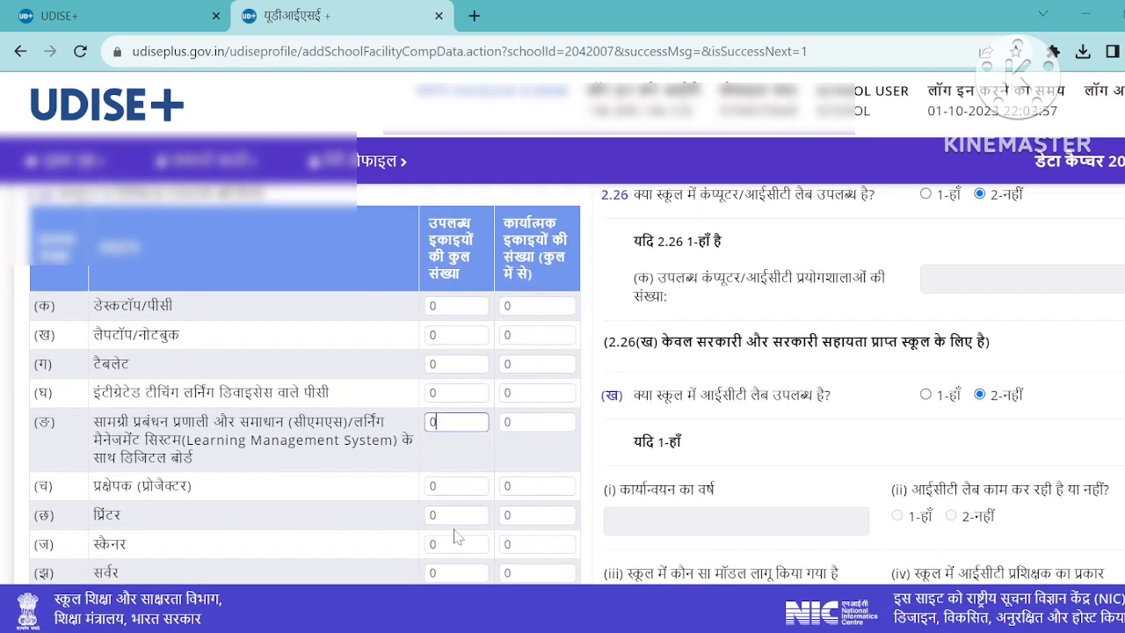
pyautogui.scroll(-3, 456, 536)
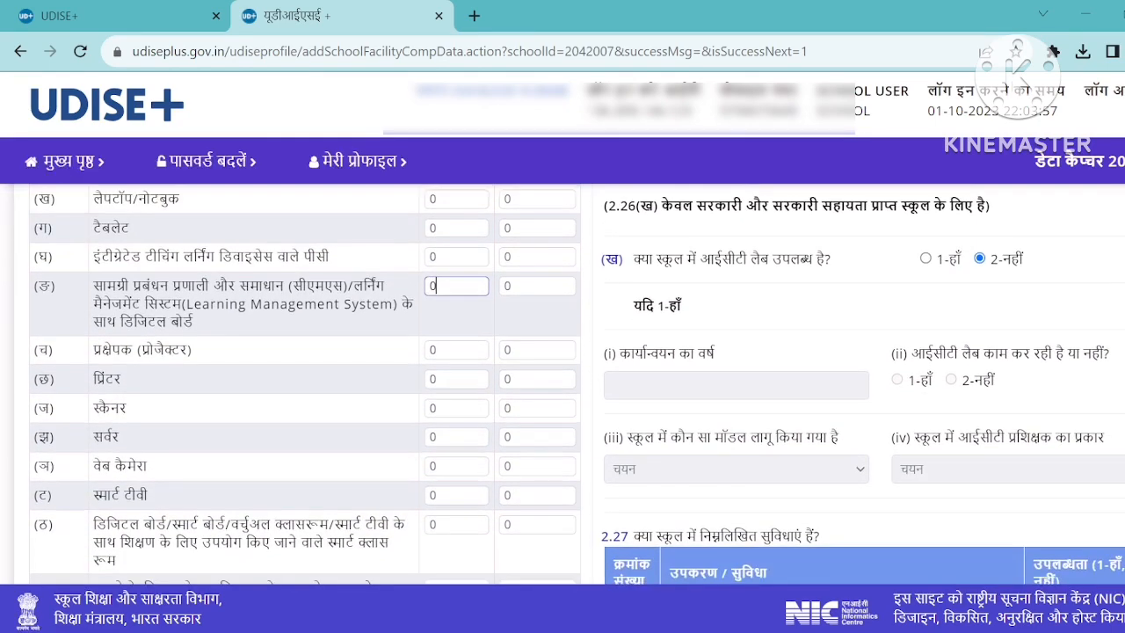
pyautogui.scroll(-2, 456, 536)
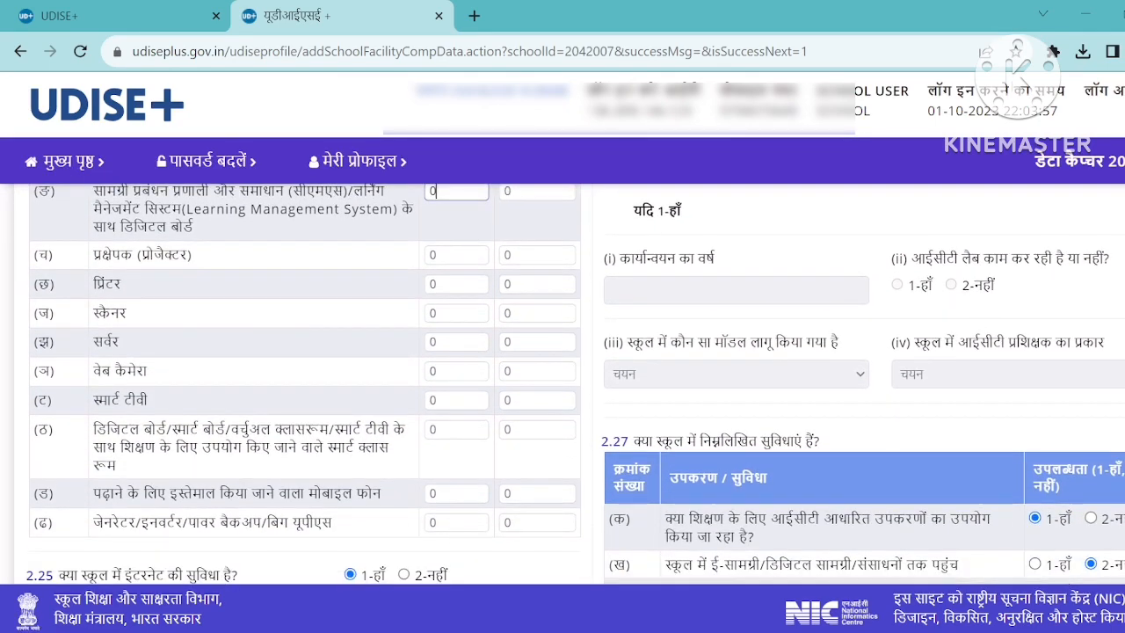
pyautogui.scroll(-1, 456, 536)
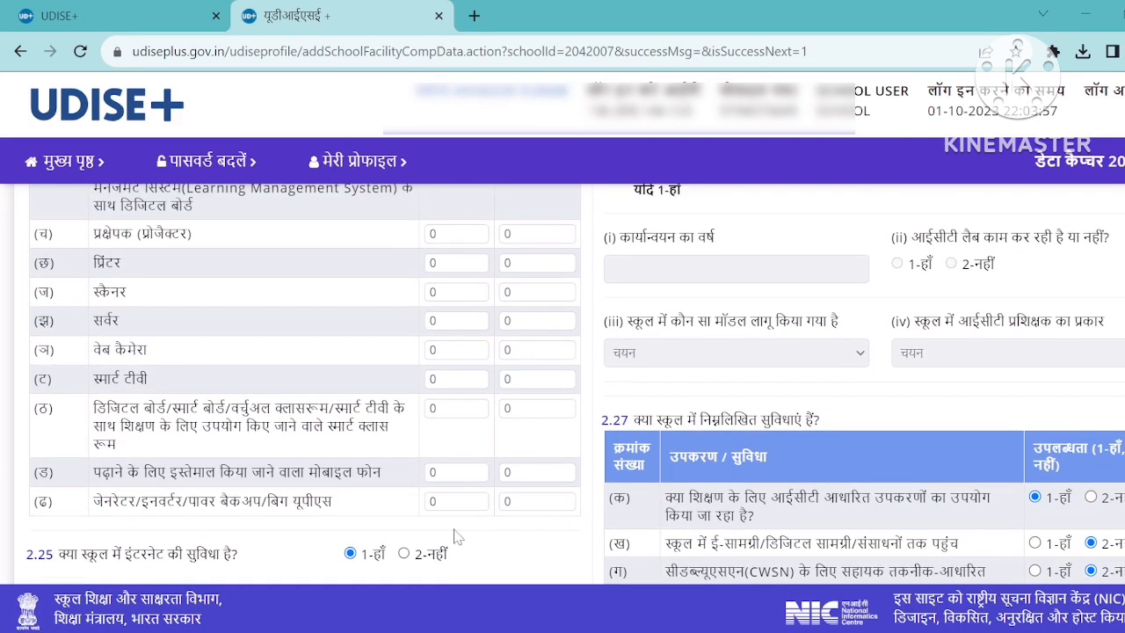
pyautogui.scroll(-1, 456, 537)
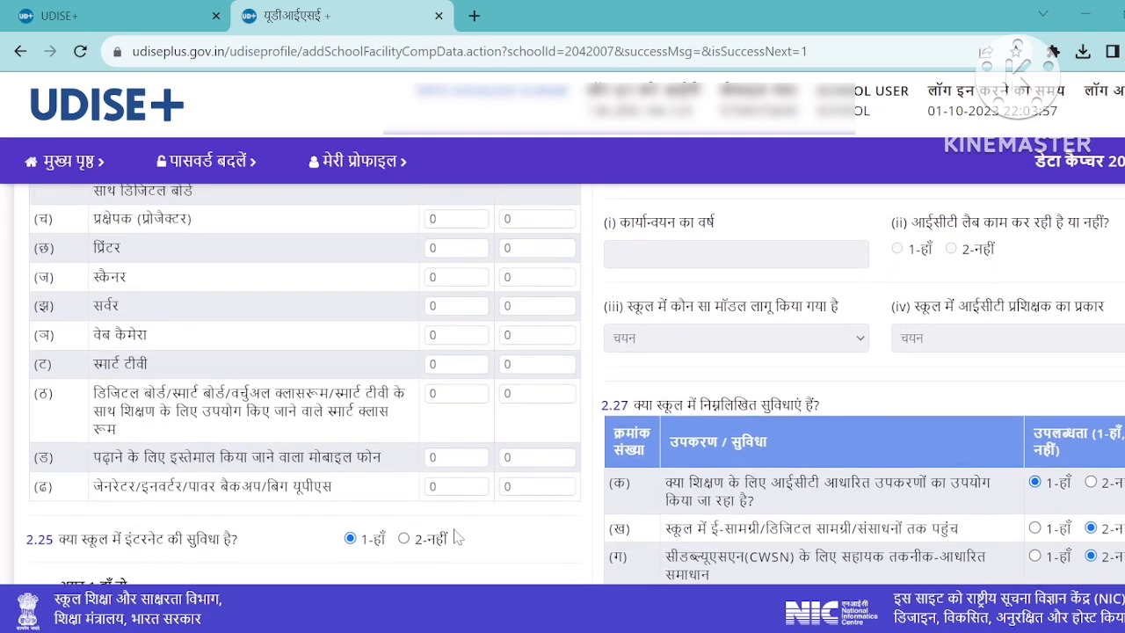
# Step: In 2.25 (क), choose 4-Mobile Phone Internet as the school's internet type and check the educational use answer
pyautogui.scroll(-3, 456, 538)
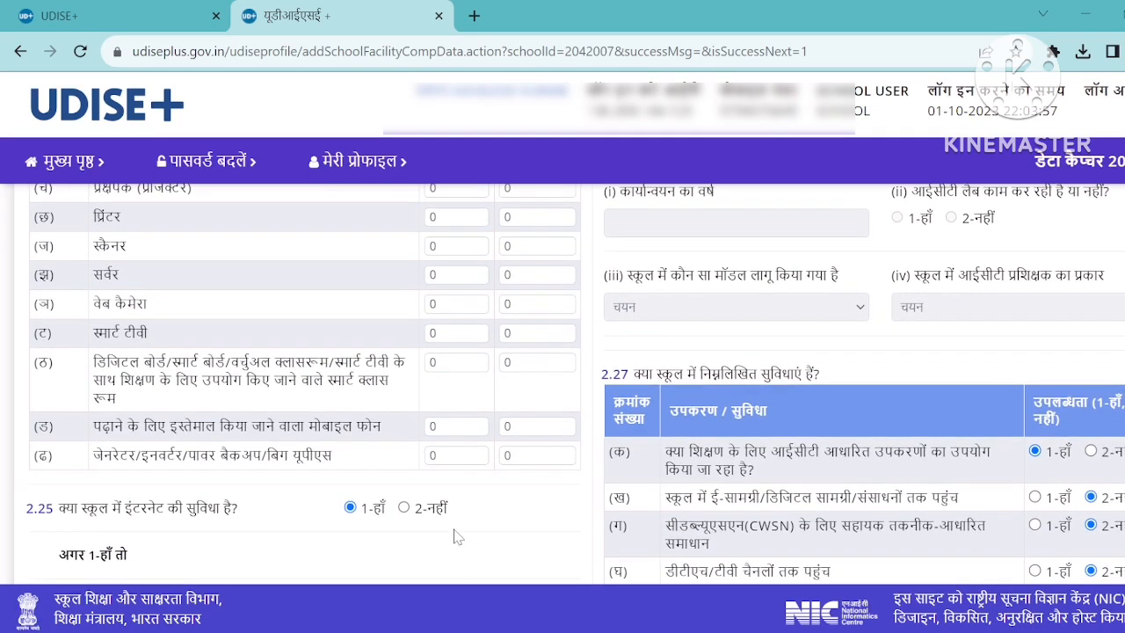
pyautogui.scroll(-3, 457, 538)
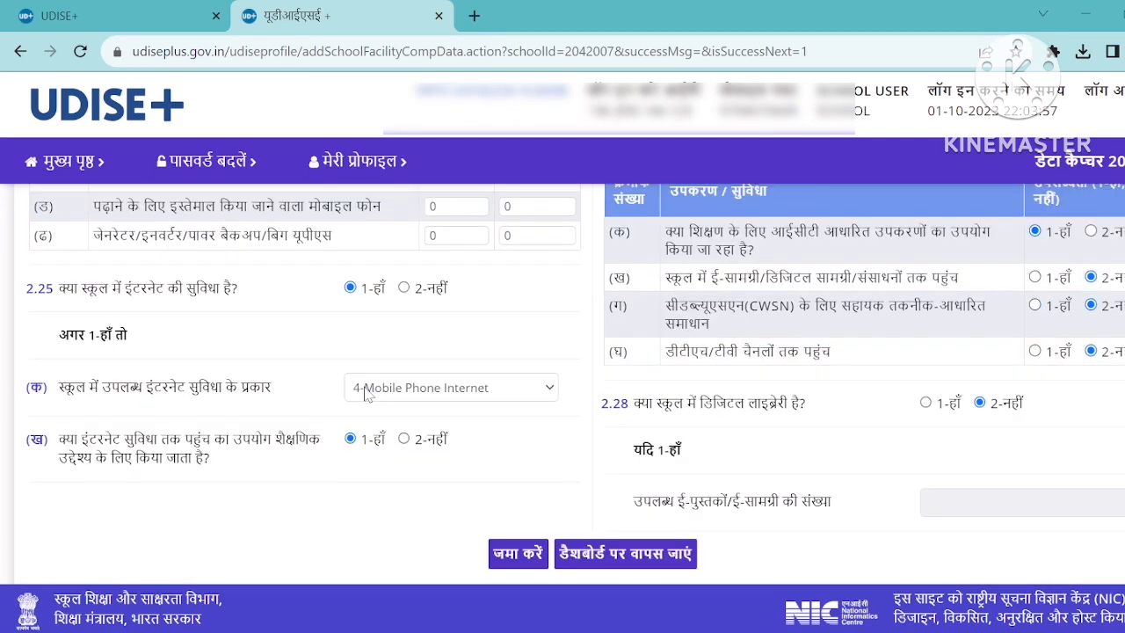
pyautogui.click(447, 396)
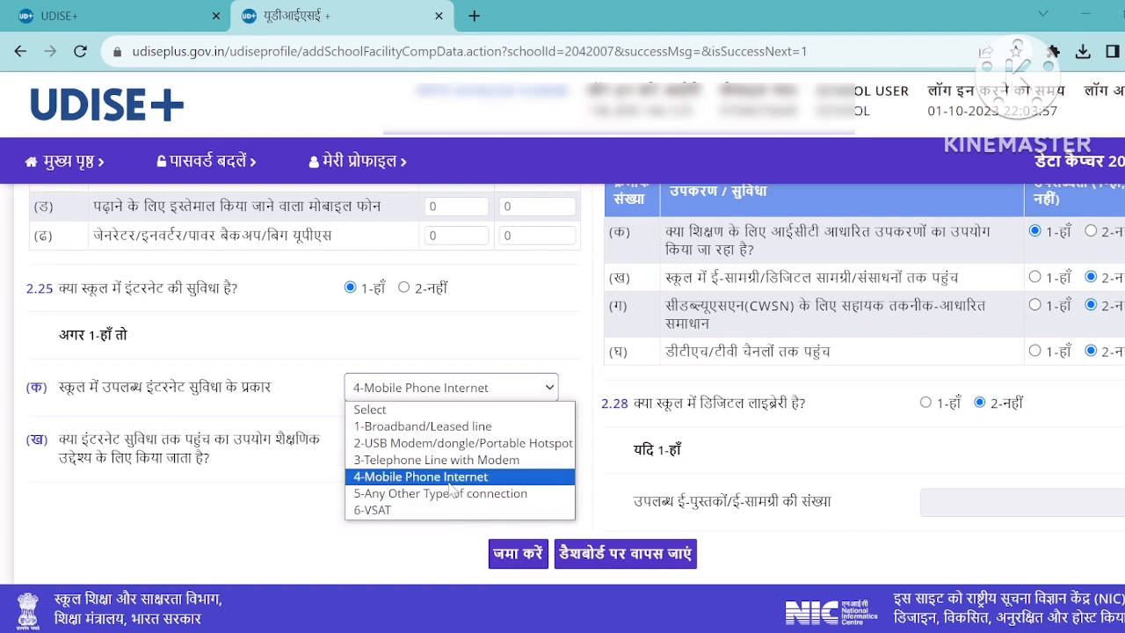
pyautogui.click(449, 482)
pyautogui.scroll(-1, 451, 489)
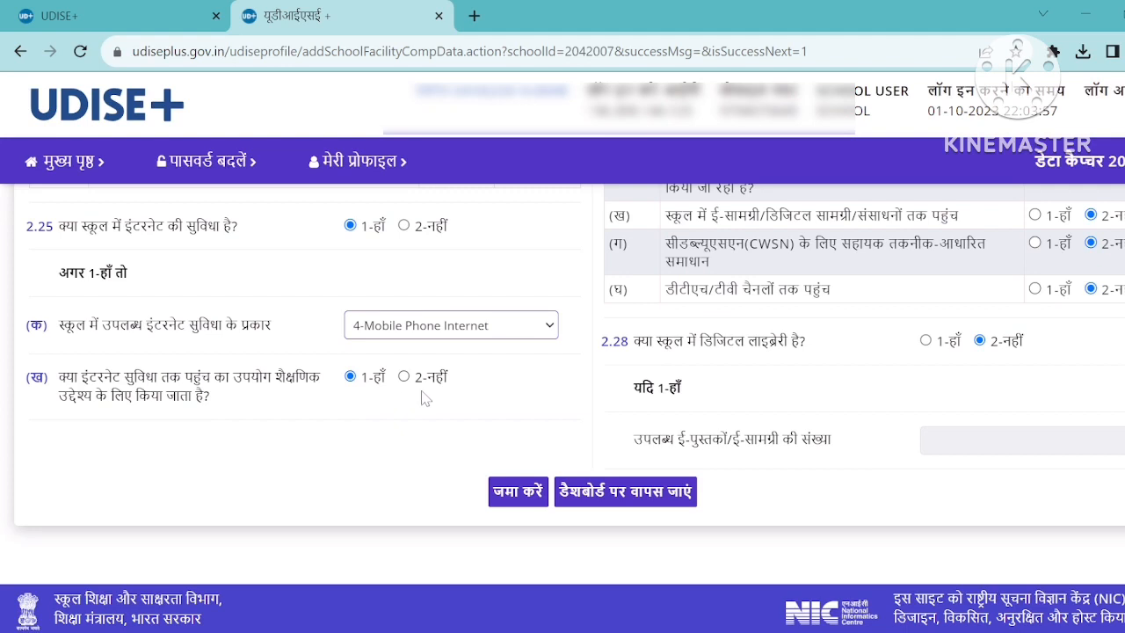
# Step: Review the 2.26 computer/ICT lab answers, the 2.27 ICT facilities answers and the 2.28 digital library answer
pyautogui.scroll(5, 422, 398)
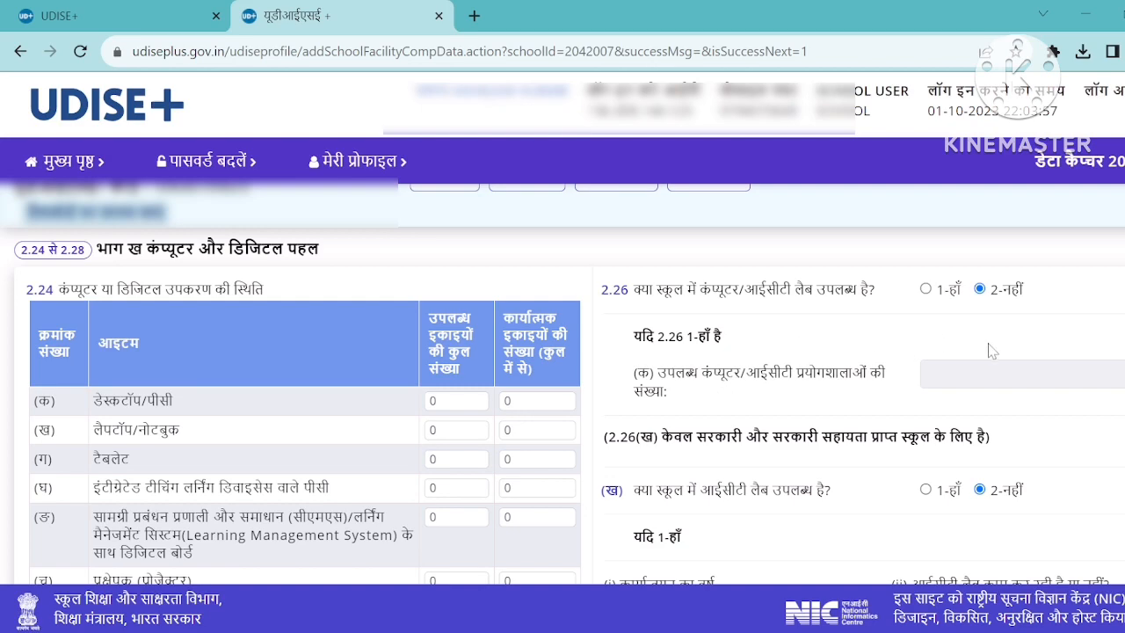
pyautogui.scroll(-2, 754, 413)
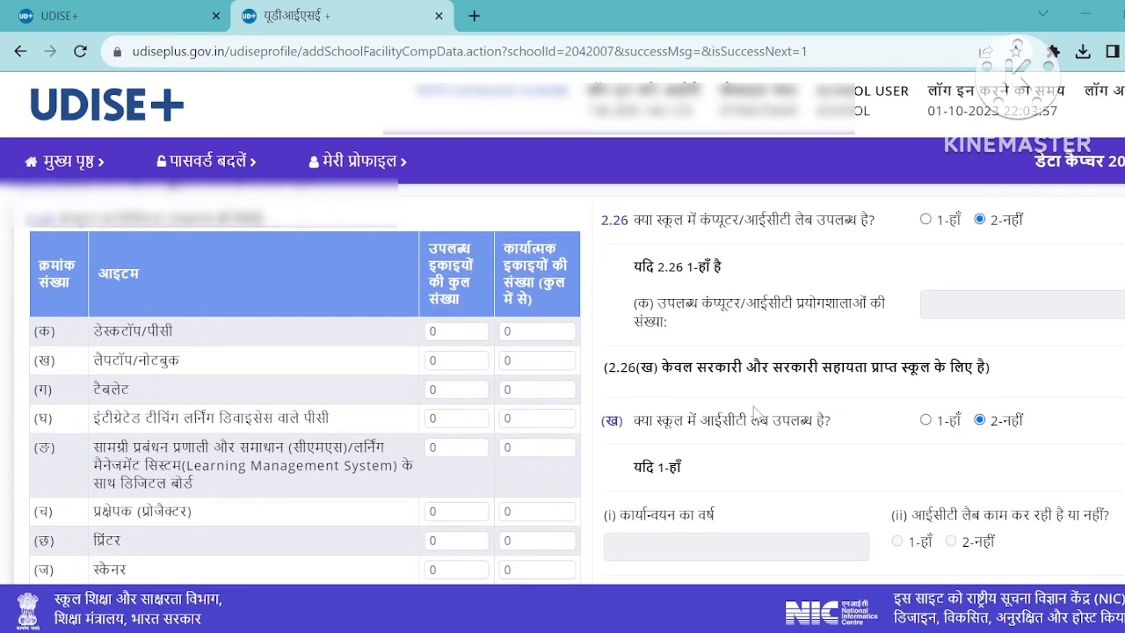
pyautogui.scroll(-4, 754, 413)
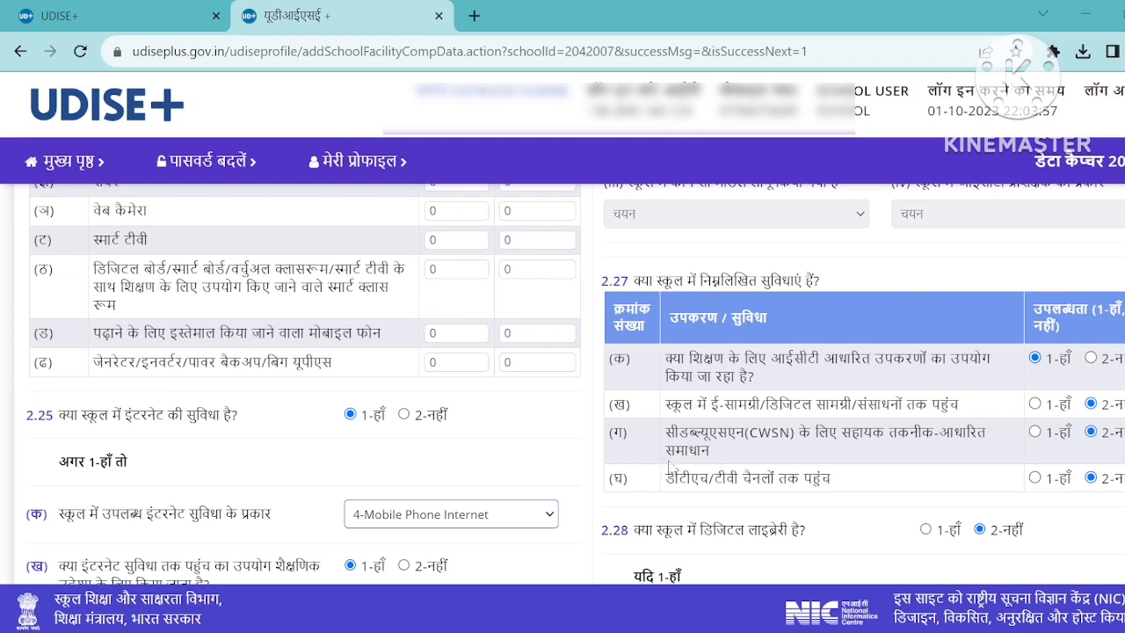
pyautogui.moveTo(667, 432); pyautogui.dragTo(747, 461)
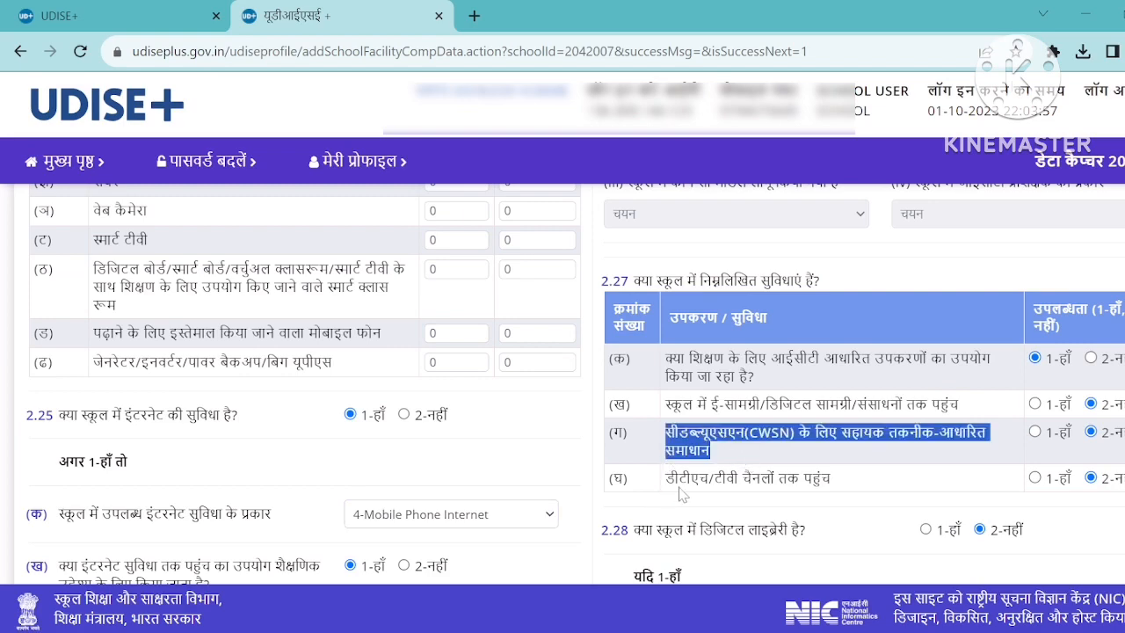
pyautogui.moveTo(666, 477); pyautogui.dragTo(802, 482)
pyautogui.scroll(-1, 812, 497)
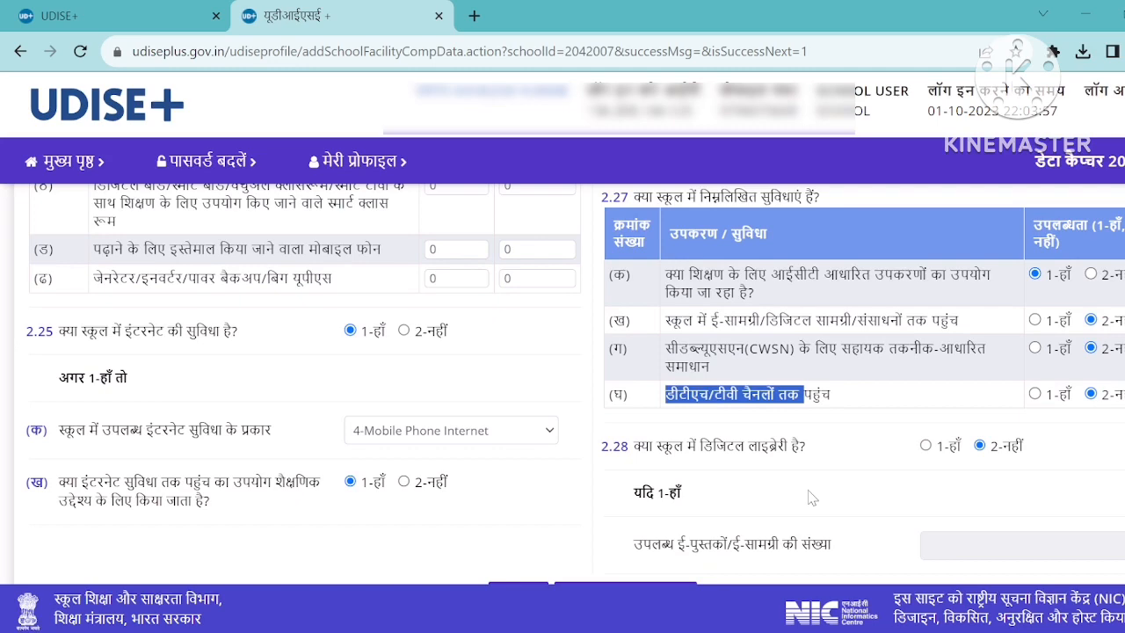
pyautogui.click(812, 497)
# Step: Save the 2.24 to 2.28 form, return to the dashboard and check the completion status of the forms
pyautogui.scroll(-1, 815, 460)
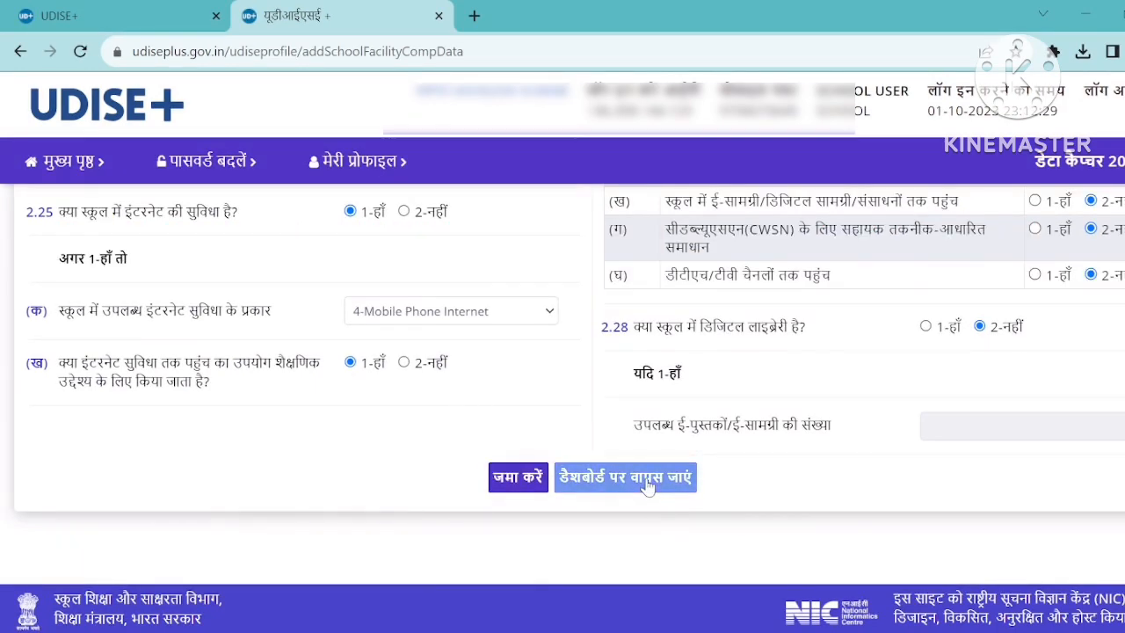
pyautogui.click(648, 482)
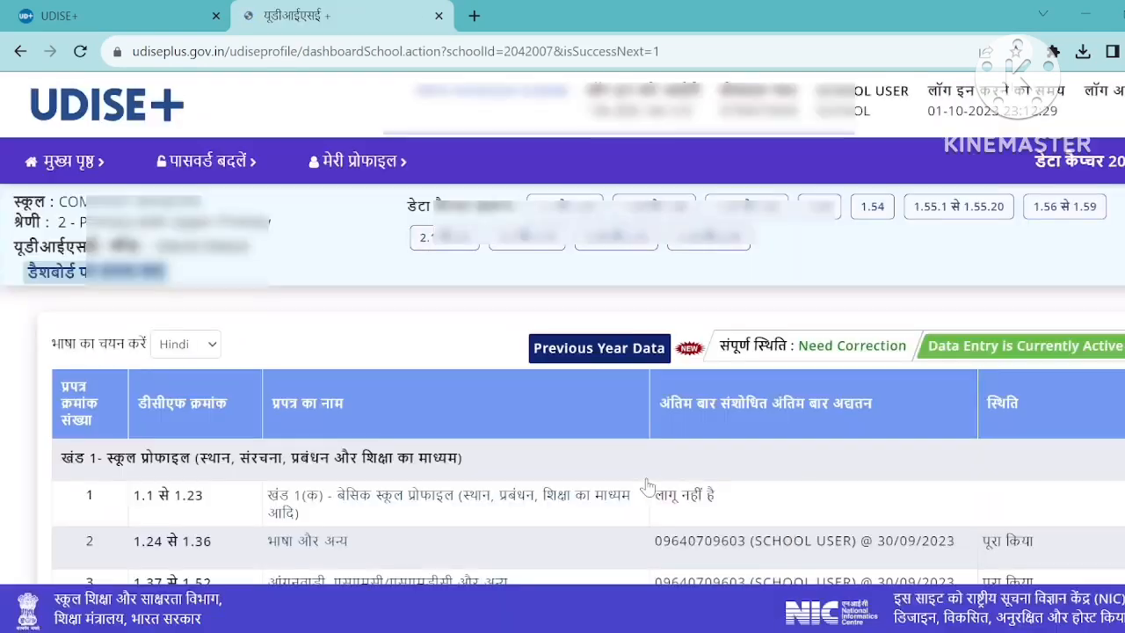
pyautogui.scroll(-1, 648, 486)
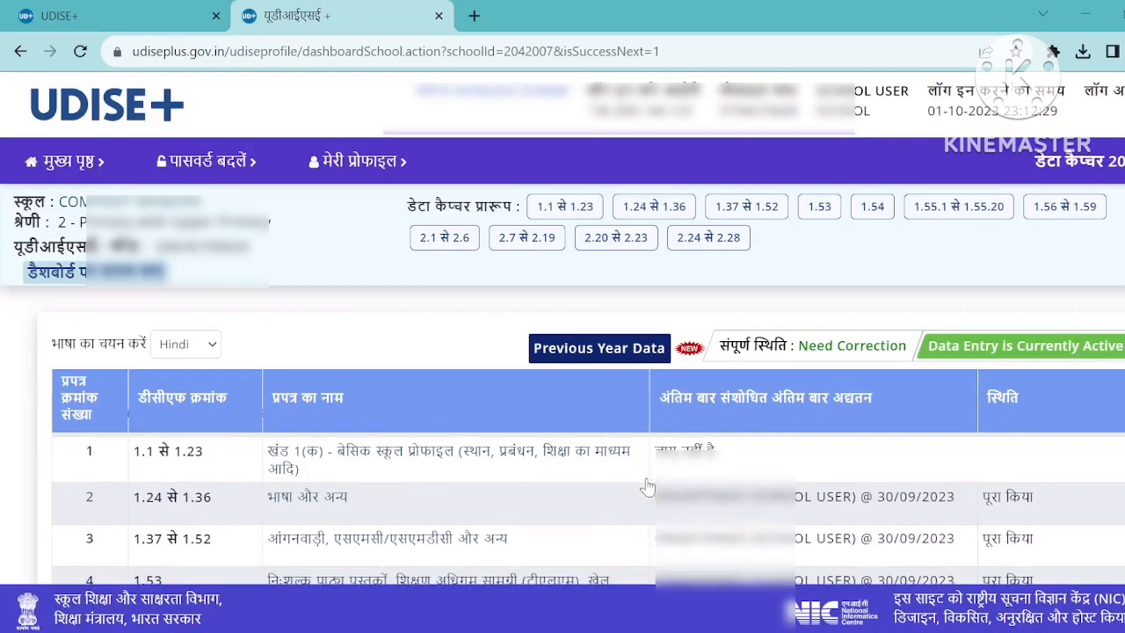
pyautogui.scroll(-1, 648, 486)
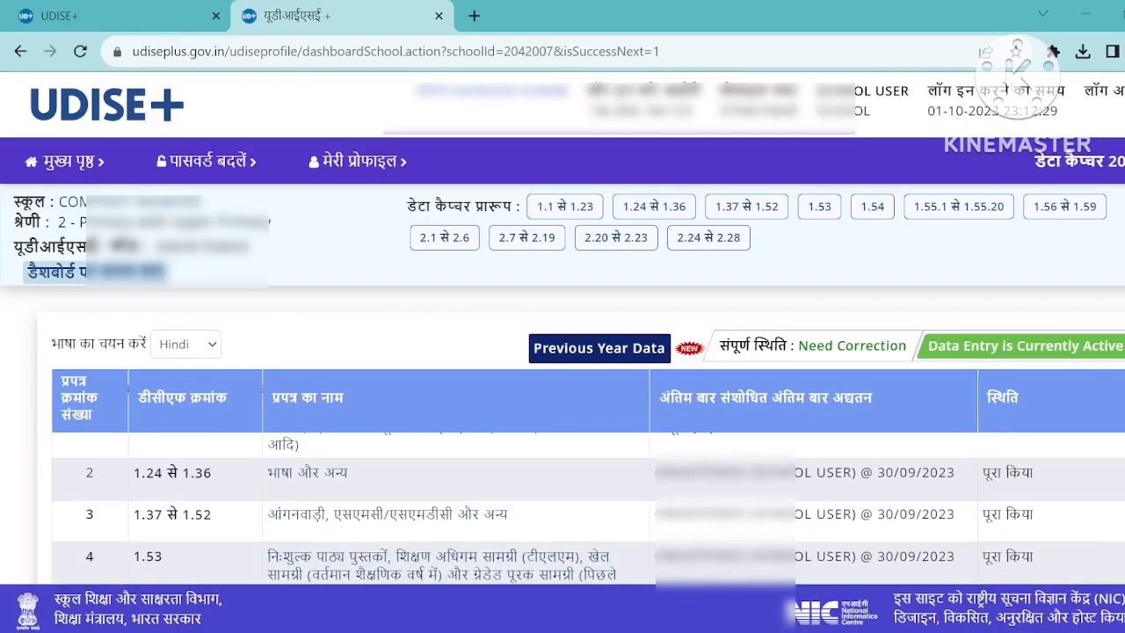